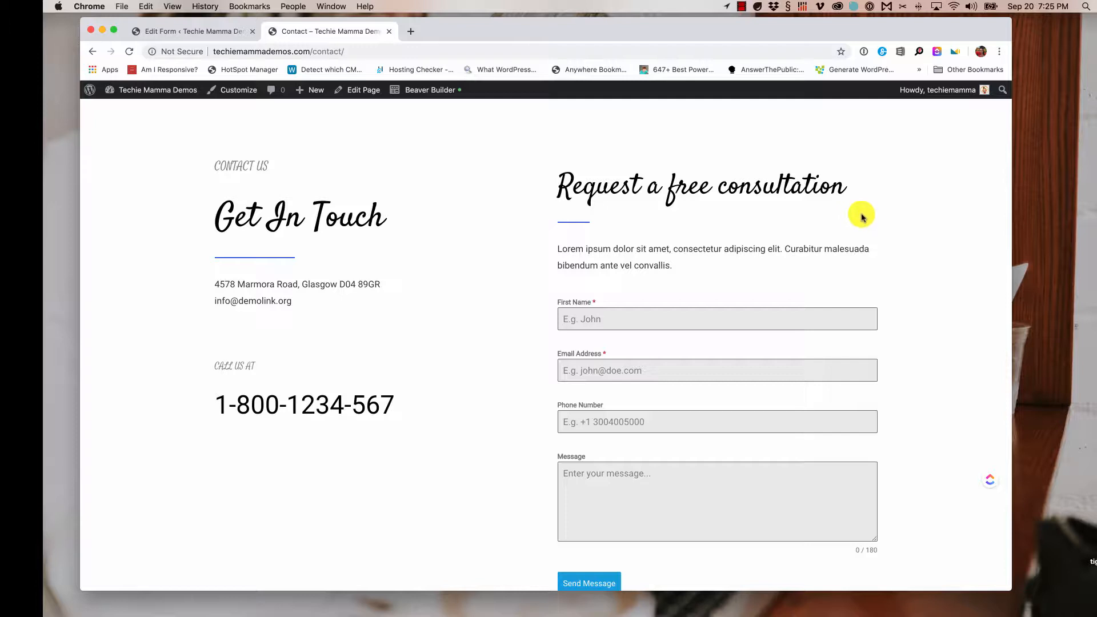
# - Scroll the site page and put focus in the Email Address field
pyautogui.scroll(-2, 864, 218)
pyautogui.scroll(1, 866, 219)
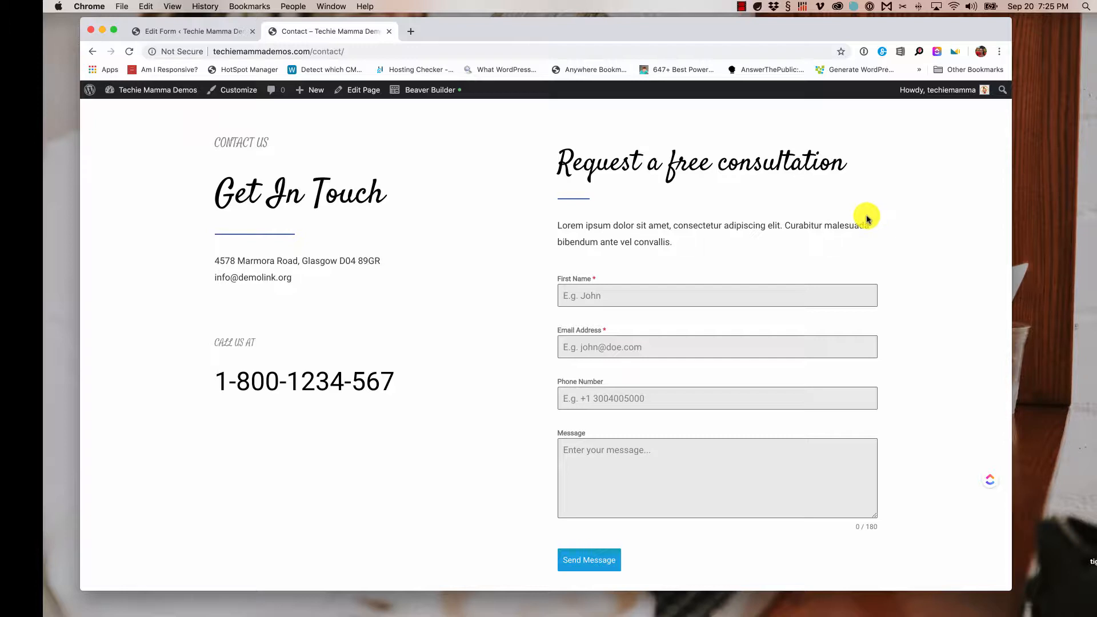
pyautogui.scroll(-1, 867, 218)
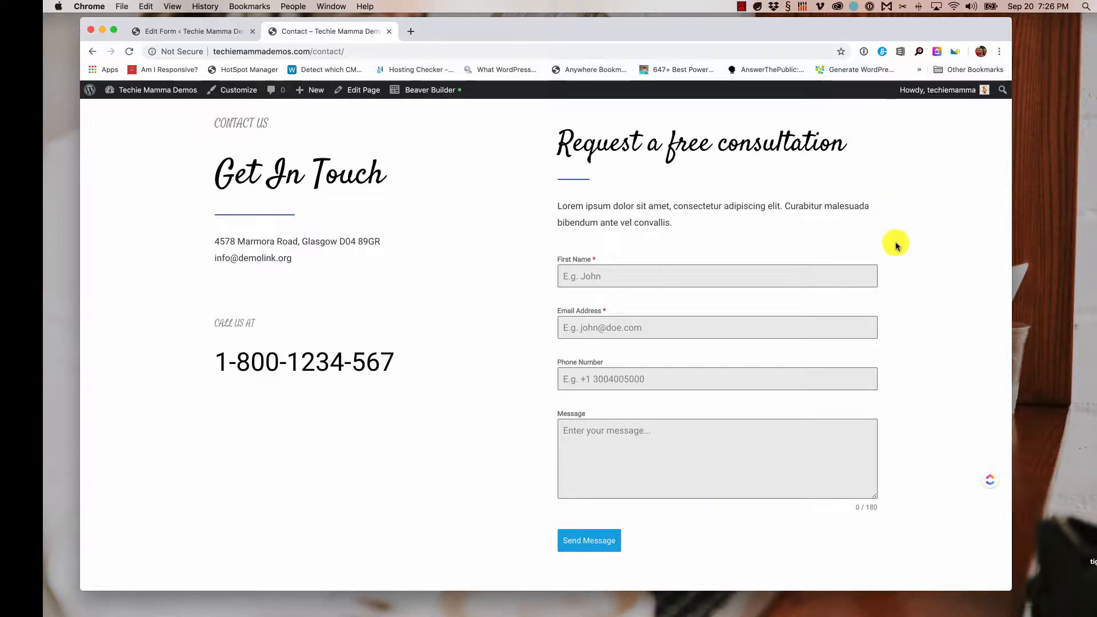
pyautogui.click(651, 331)
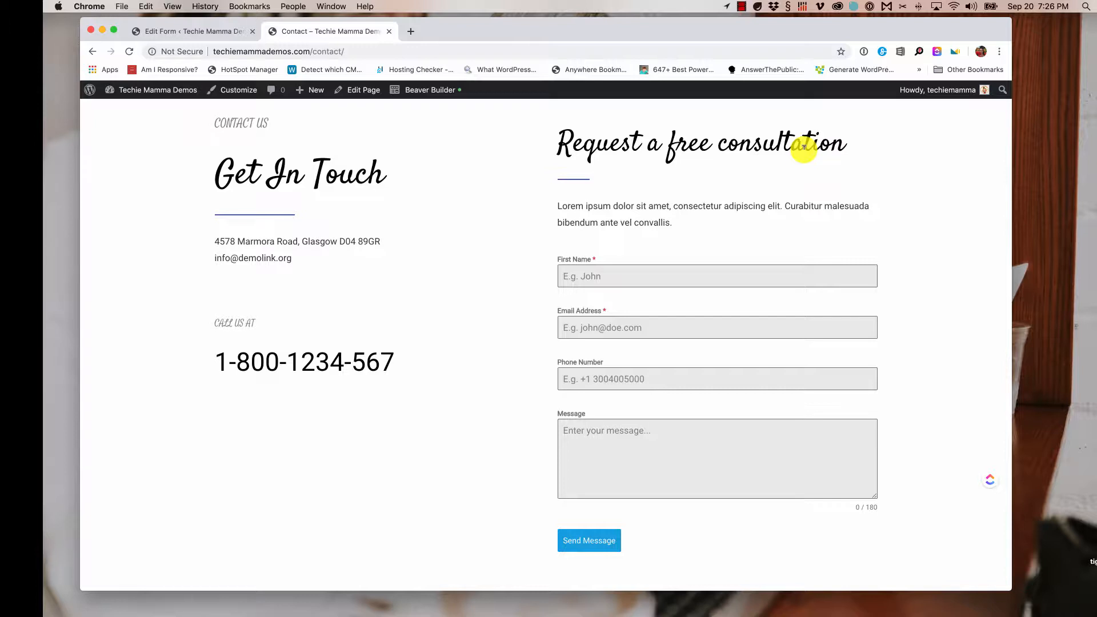
pyautogui.scroll(-2, 789, 166)
pyautogui.scroll(3, 789, 166)
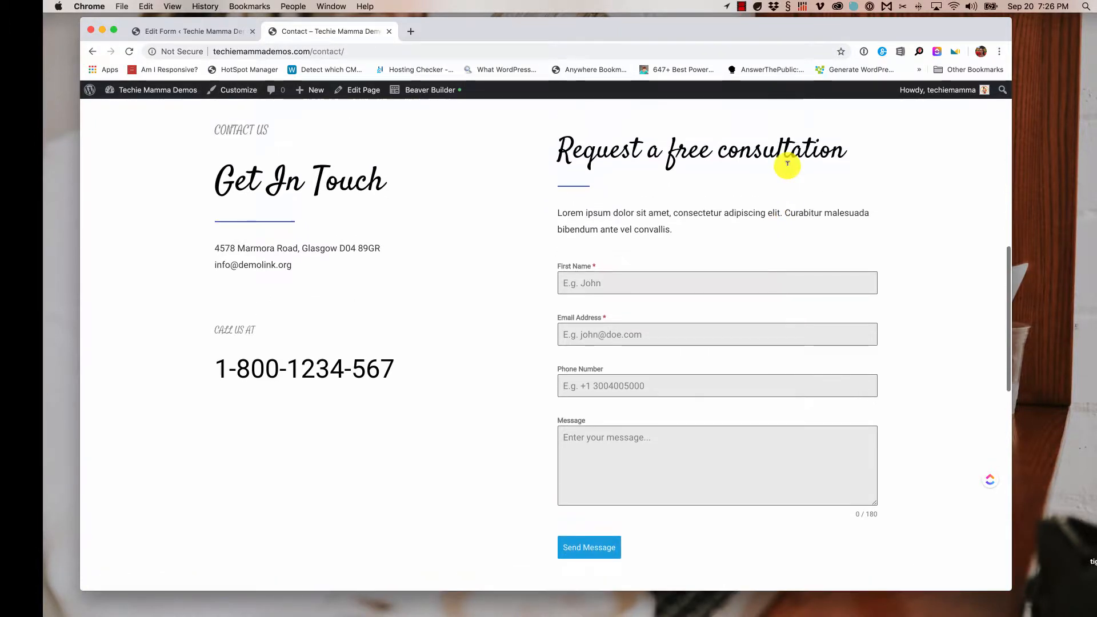
# - Go to the WordPress admin dashboard and then the Forminator plugin dashboard
pyautogui.moveTo(169, 95)
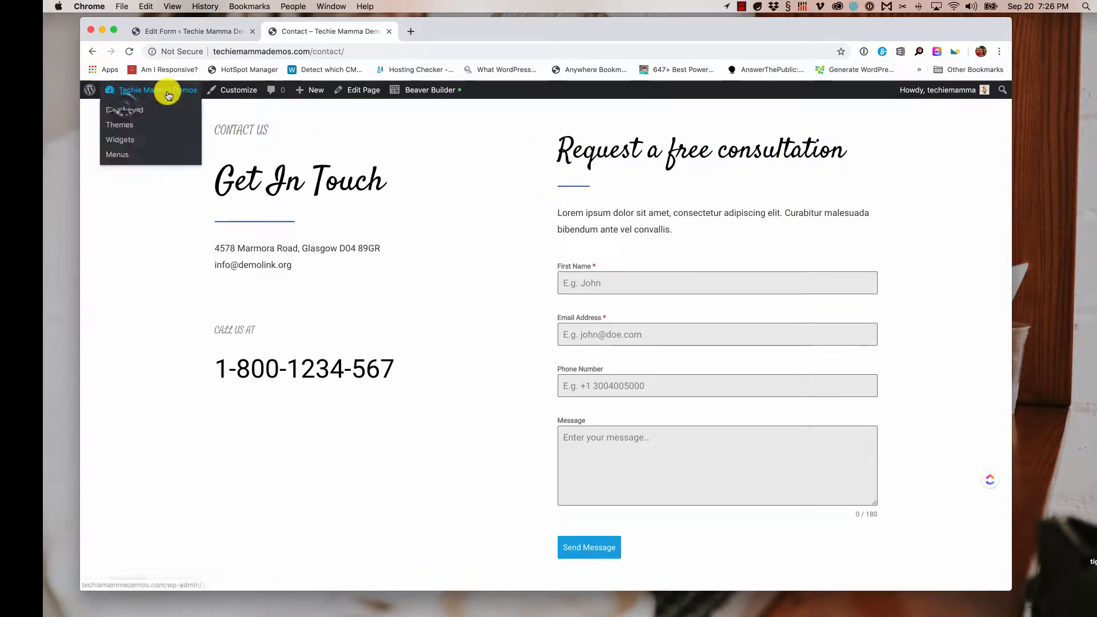
pyautogui.click(122, 108)
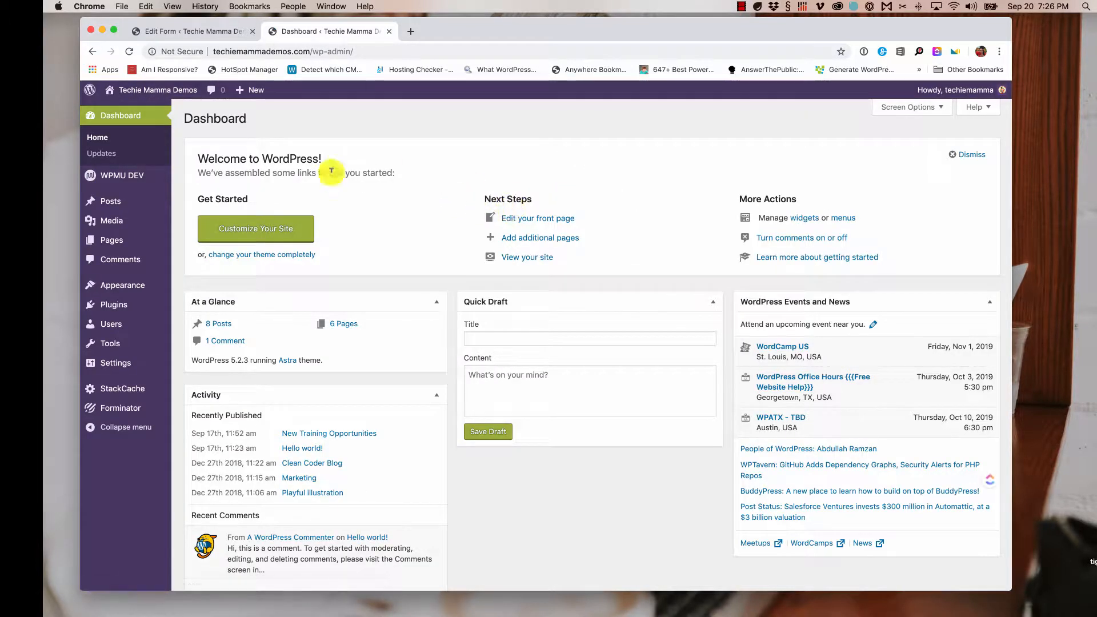
pyautogui.moveTo(102, 408)
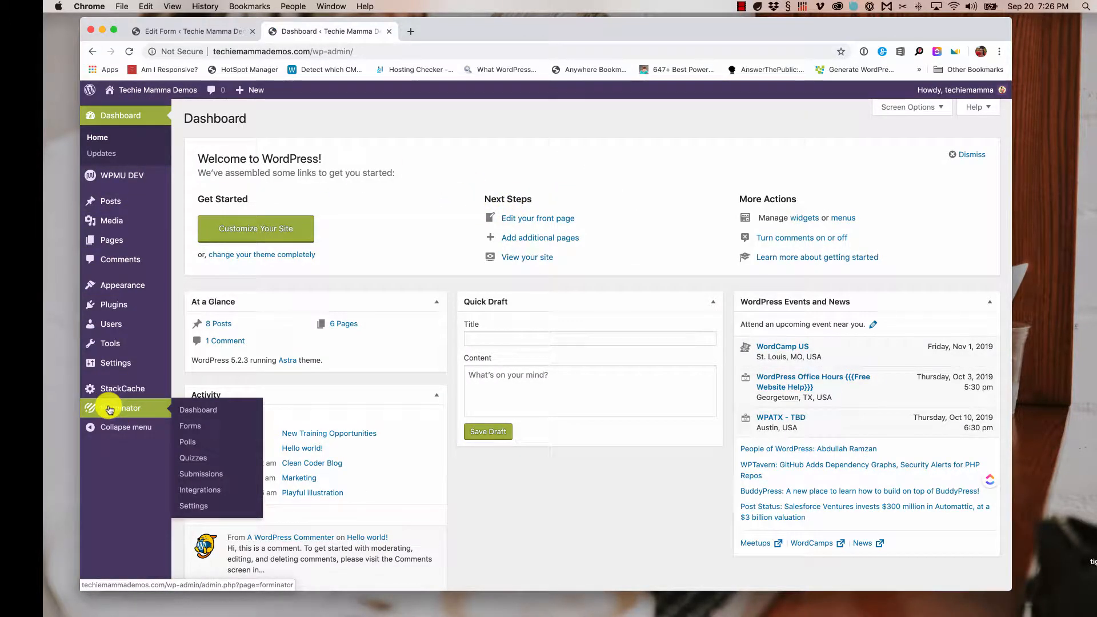
pyautogui.click(110, 410)
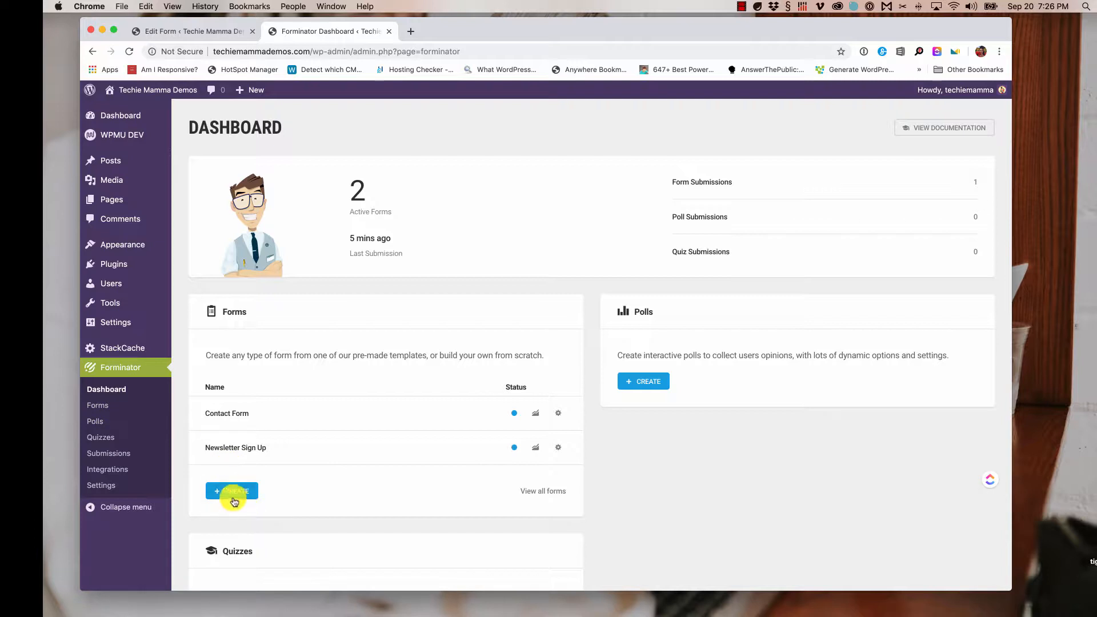
# - Browse the Forminator dashboard and start a new form from the Forms card
pyautogui.scroll(-1, 295, 486)
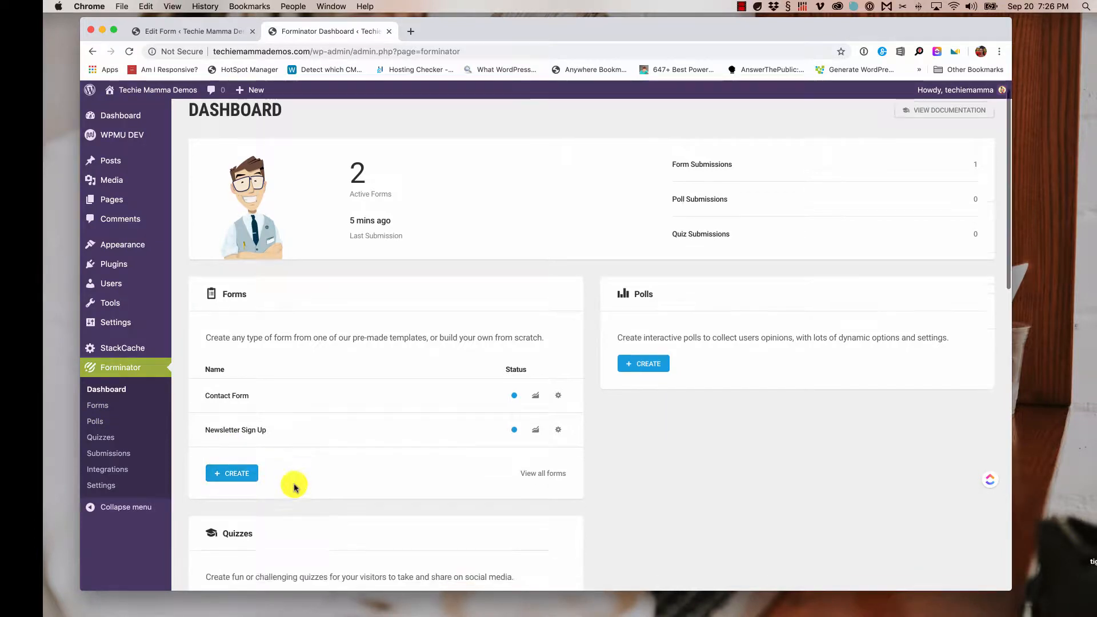
pyautogui.scroll(-3, 292, 485)
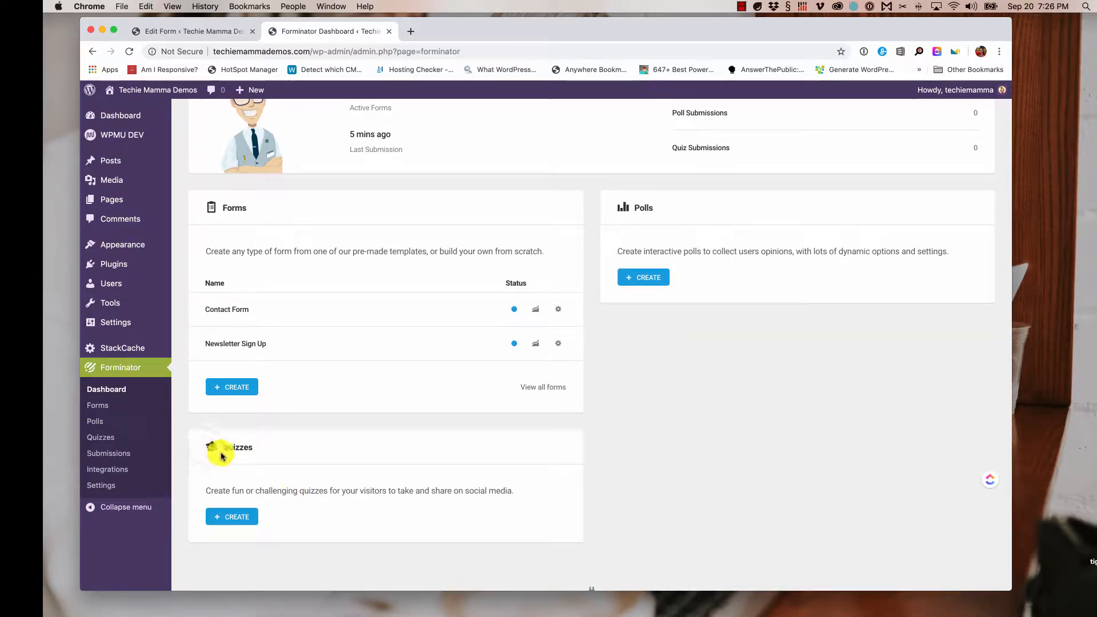
pyautogui.moveTo(206, 448); pyautogui.dragTo(289, 448)
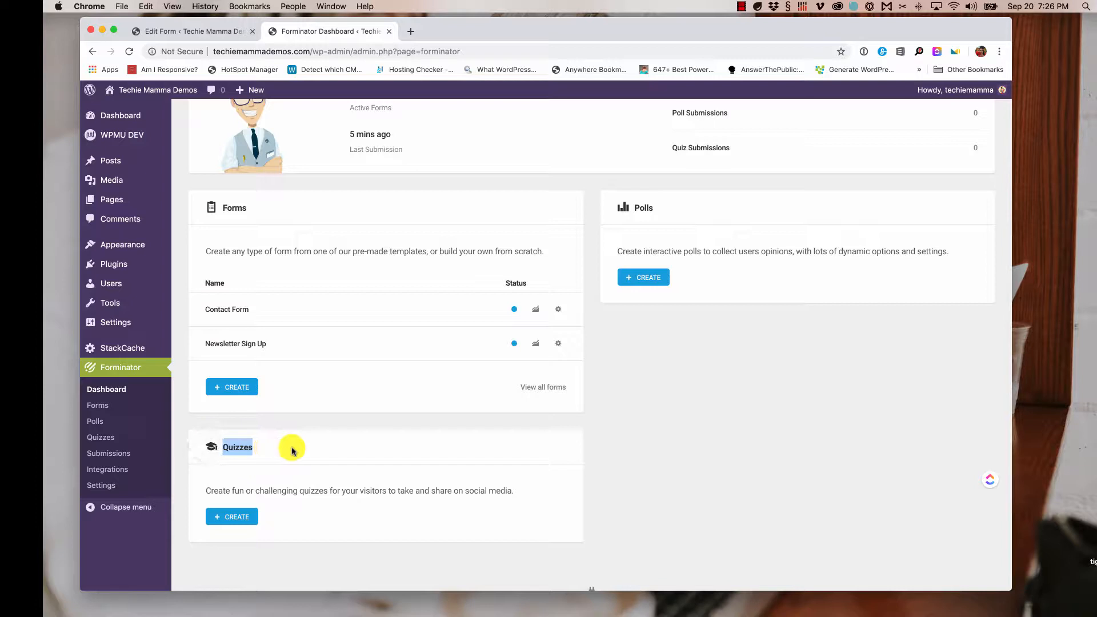
pyautogui.doubleClick(642, 206)
pyautogui.click(723, 357)
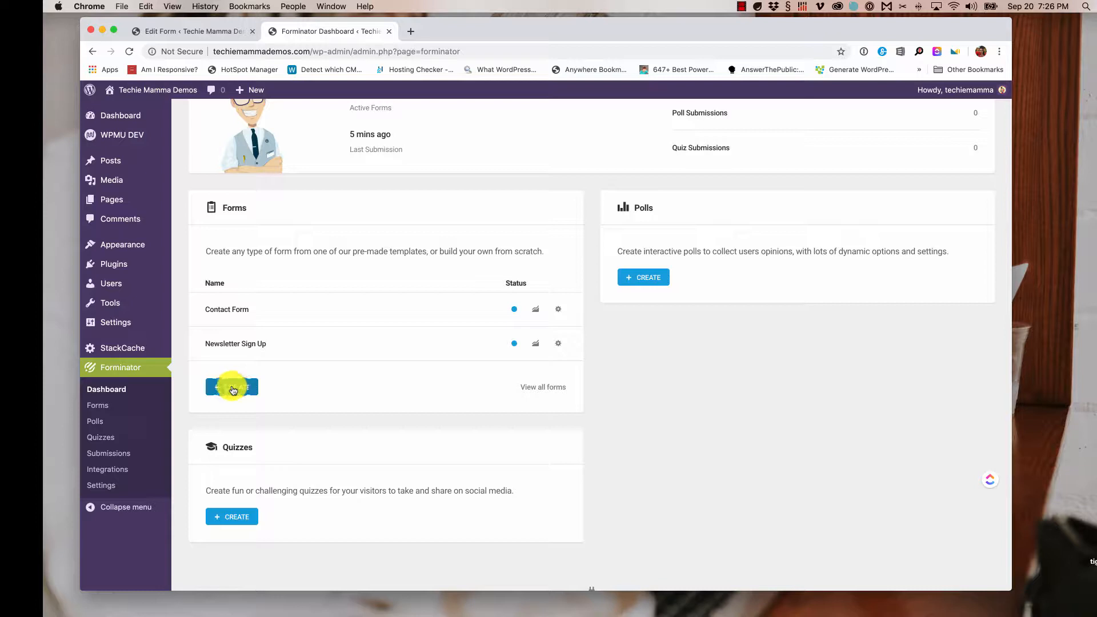
pyautogui.click(232, 391)
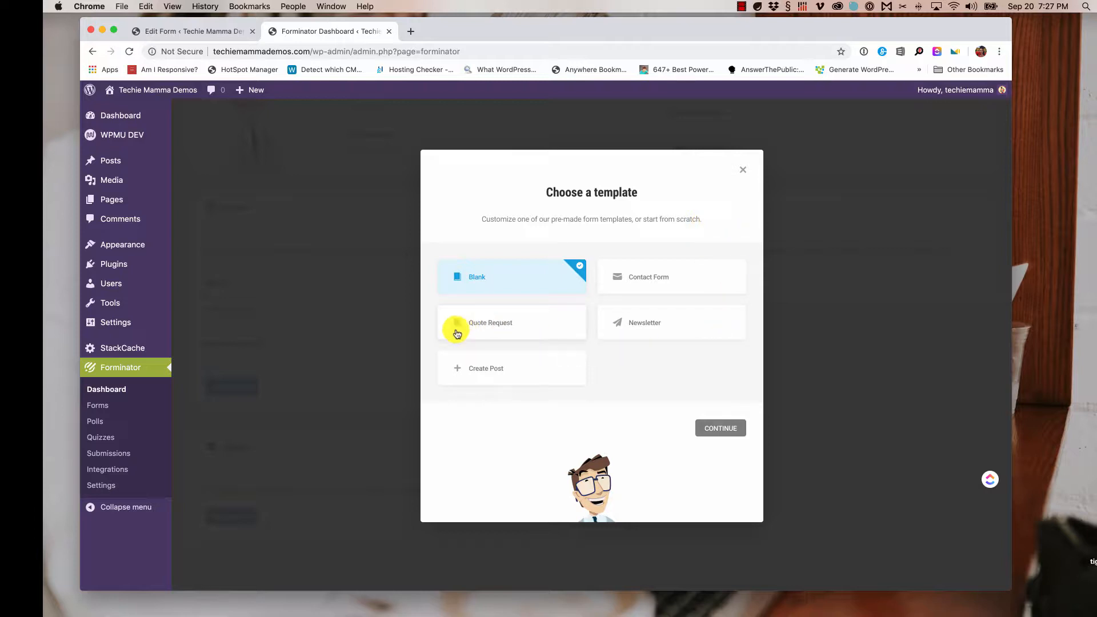
# - Create a form named 'Request a Quote' from the Quote Request template
pyautogui.click(490, 327)
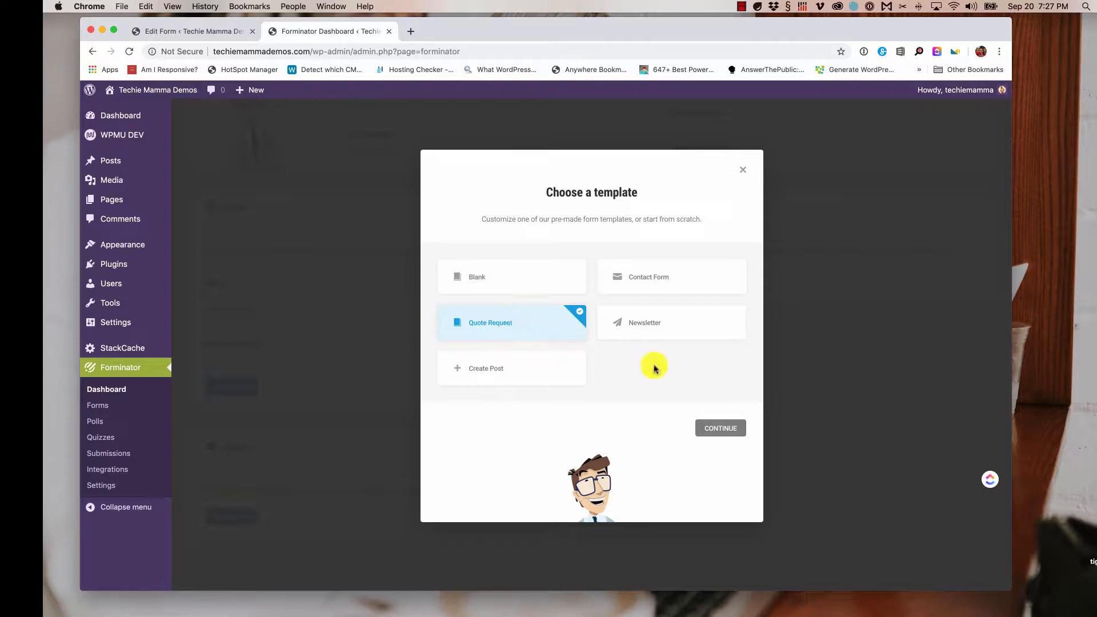
pyautogui.click(721, 430)
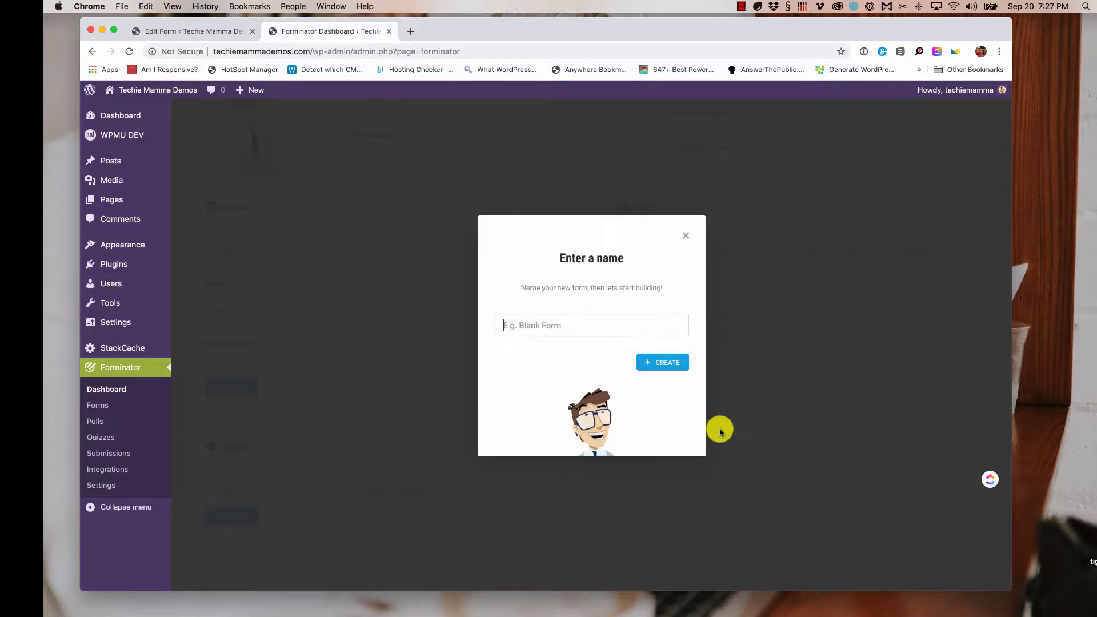
pyautogui.write('Quot')
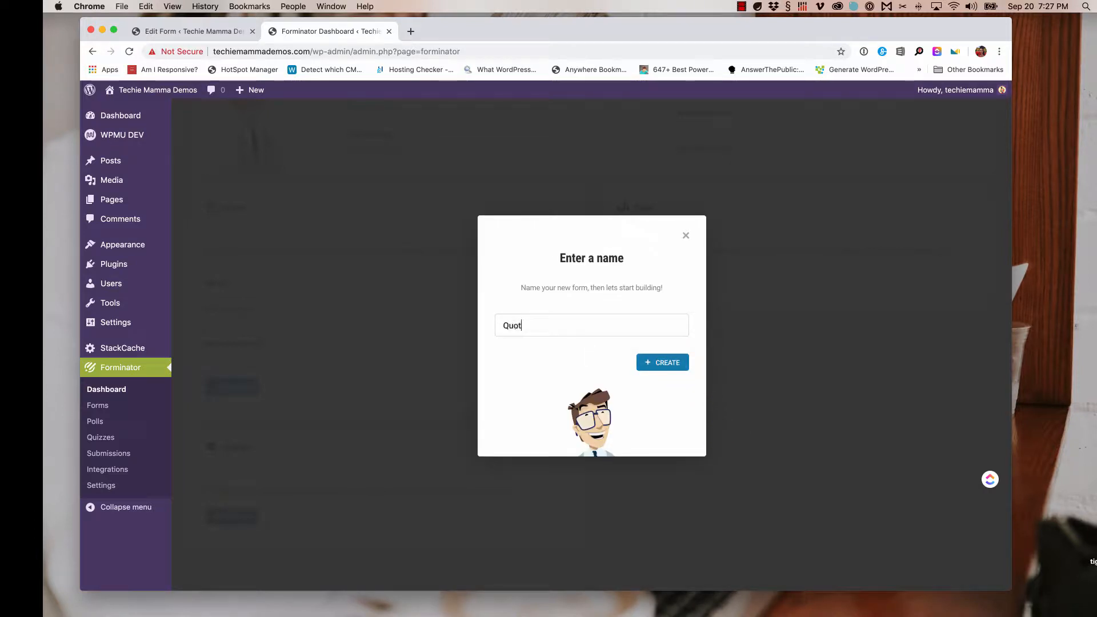
pyautogui.press('BackSpace')
pyautogui.press('BackSpace')
pyautogui.press('BackSpace')
pyautogui.press('BackSpace')
pyautogui.write('Rq')
pyautogui.write('quest a Quote')
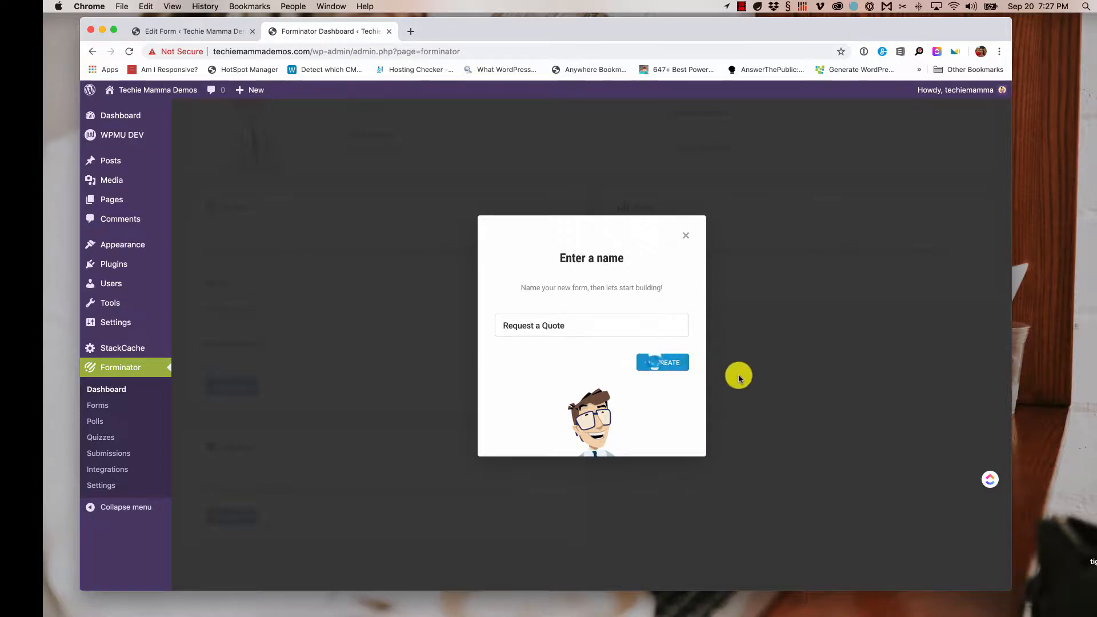
pyautogui.click(656, 363)
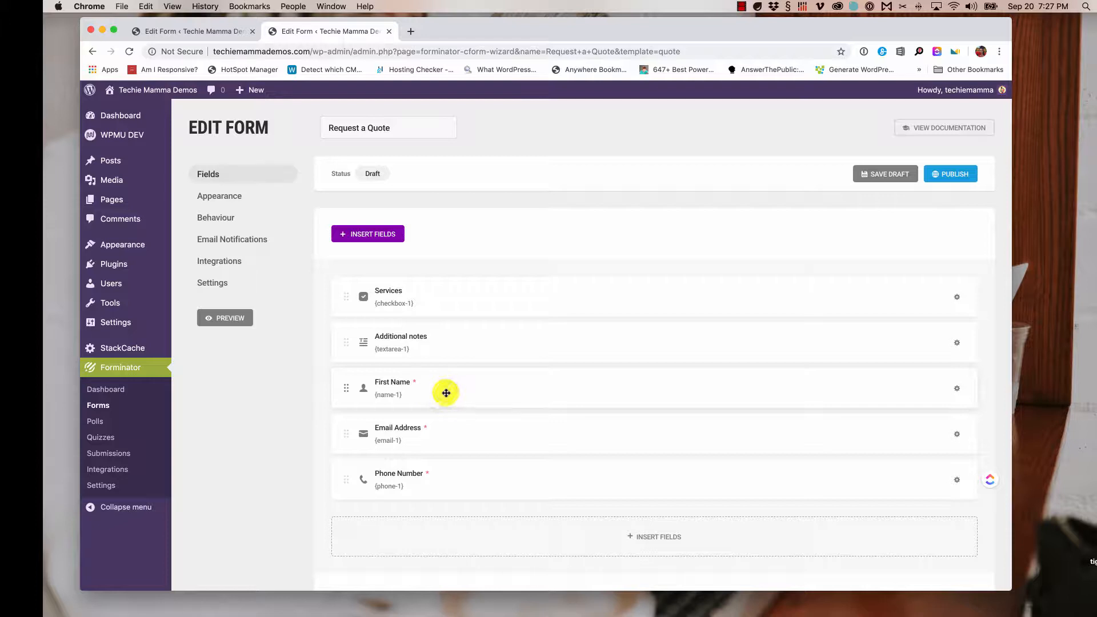
# - Move First Name to the top, Email Address under it, and Phone Number beside Email Address
pyautogui.moveTo(446, 393); pyautogui.dragTo(455, 276)
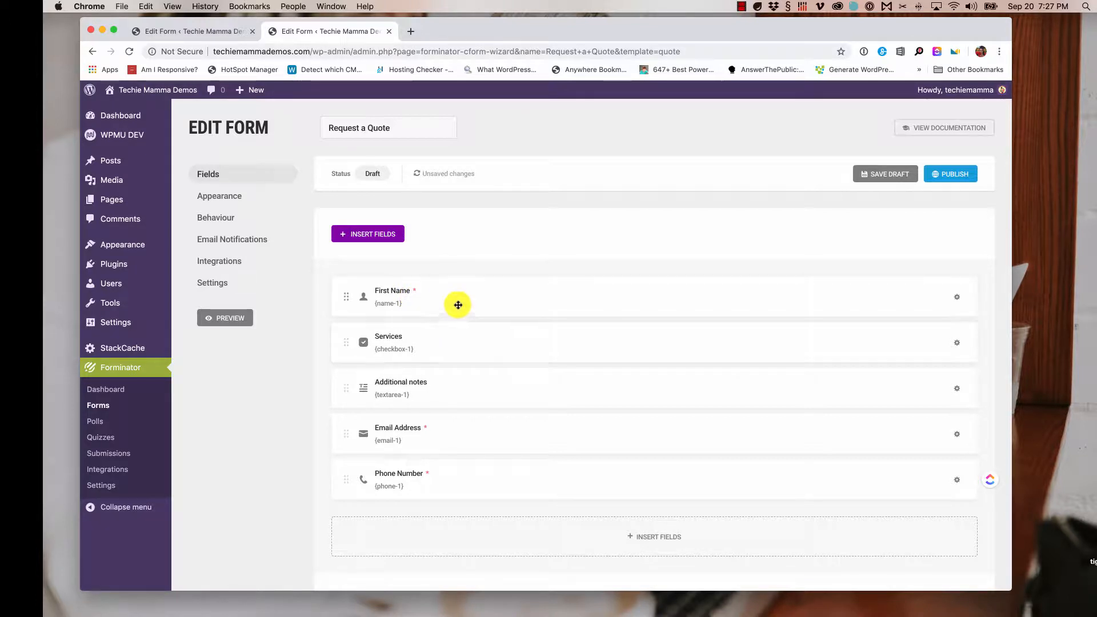
pyautogui.moveTo(410, 446); pyautogui.dragTo(445, 324)
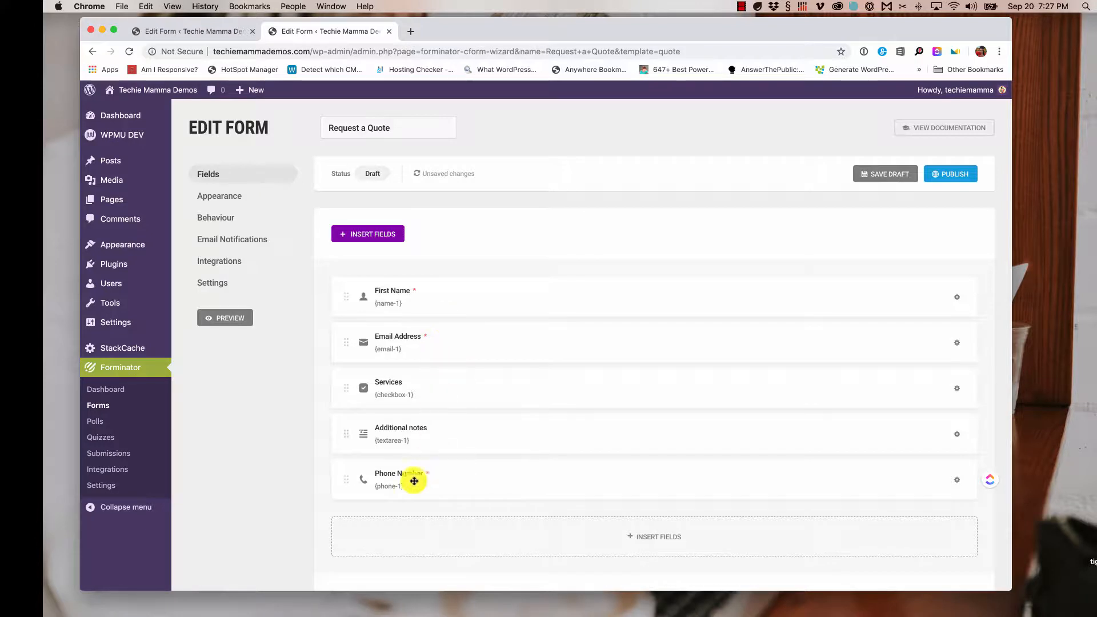
pyautogui.moveTo(383, 486); pyautogui.dragTo(774, 343)
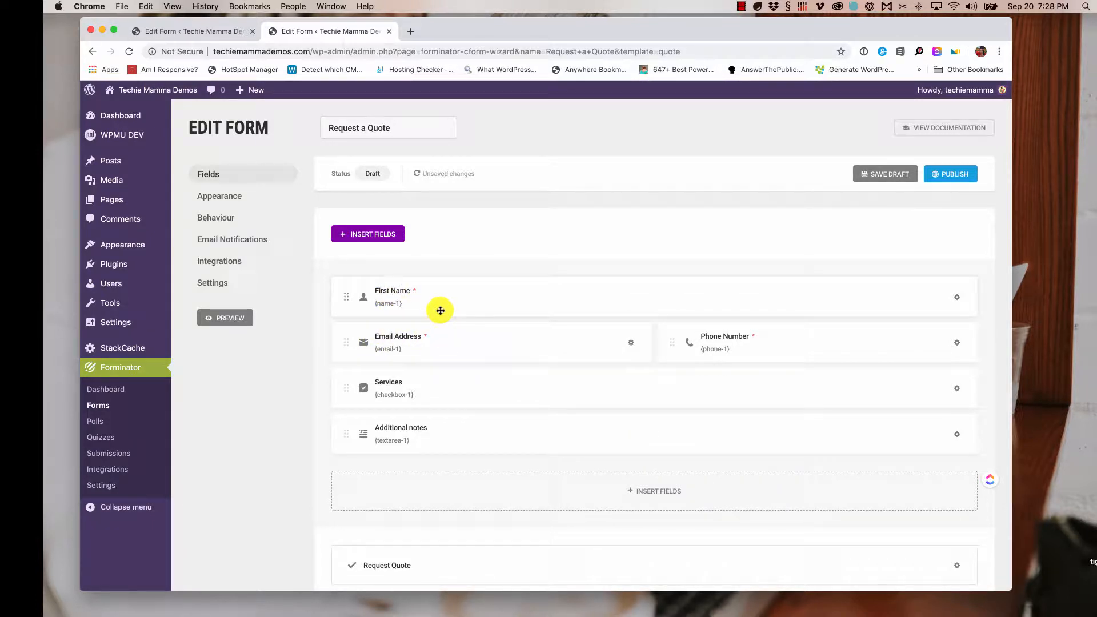
# - In the Name field settings, turn off the Prefix and Middle Name parts
pyautogui.click(957, 298)
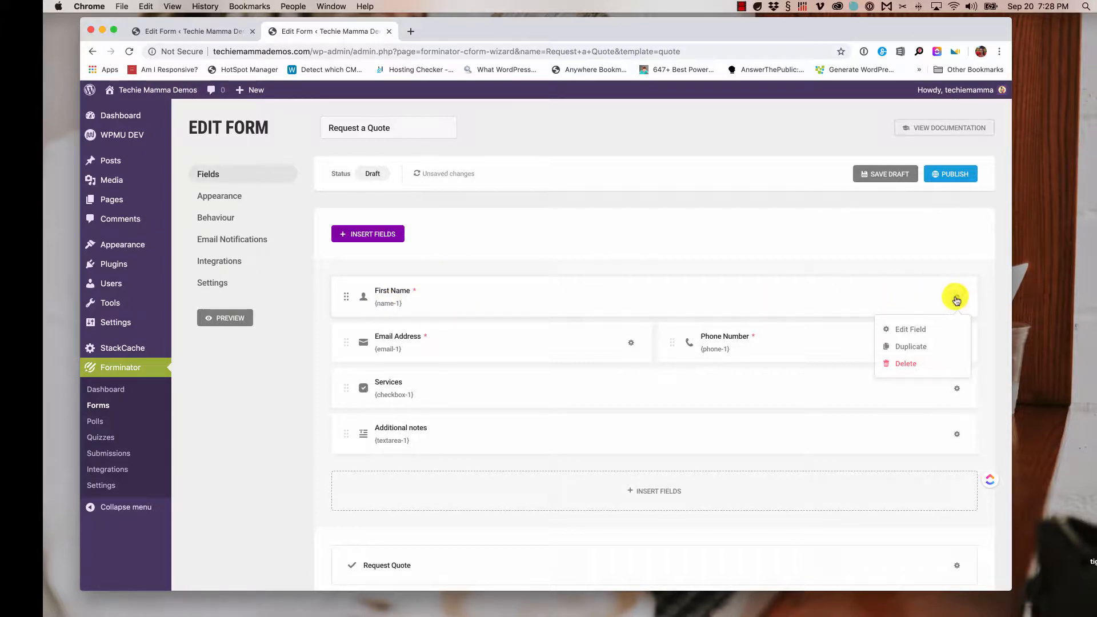
pyautogui.click(920, 332)
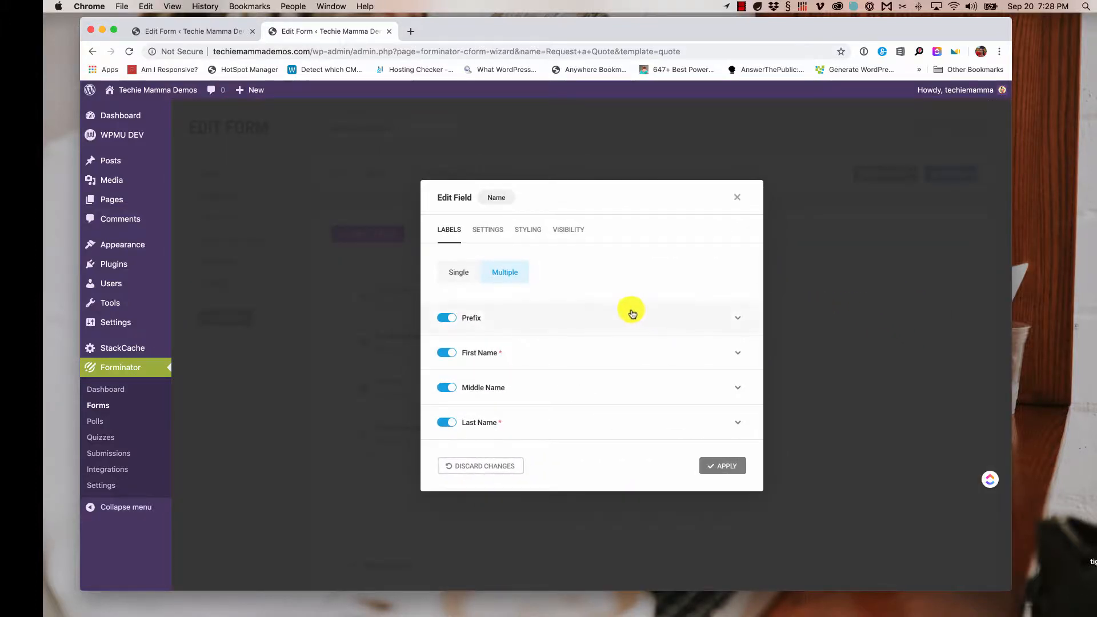
pyautogui.click(457, 273)
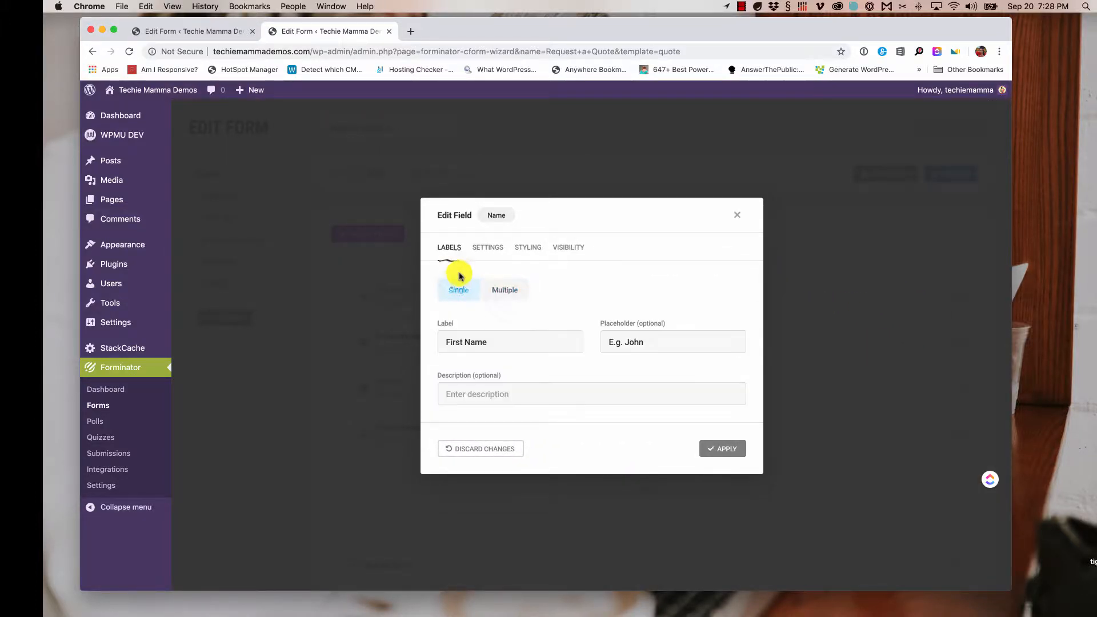
pyautogui.click(511, 295)
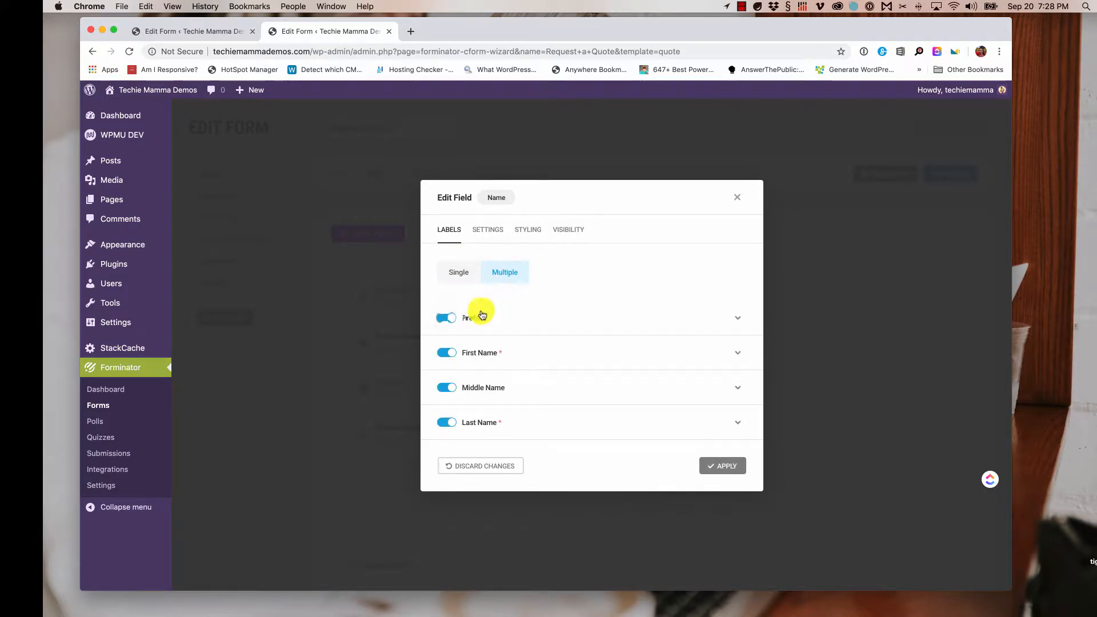
pyautogui.click(445, 317)
pyautogui.click(444, 388)
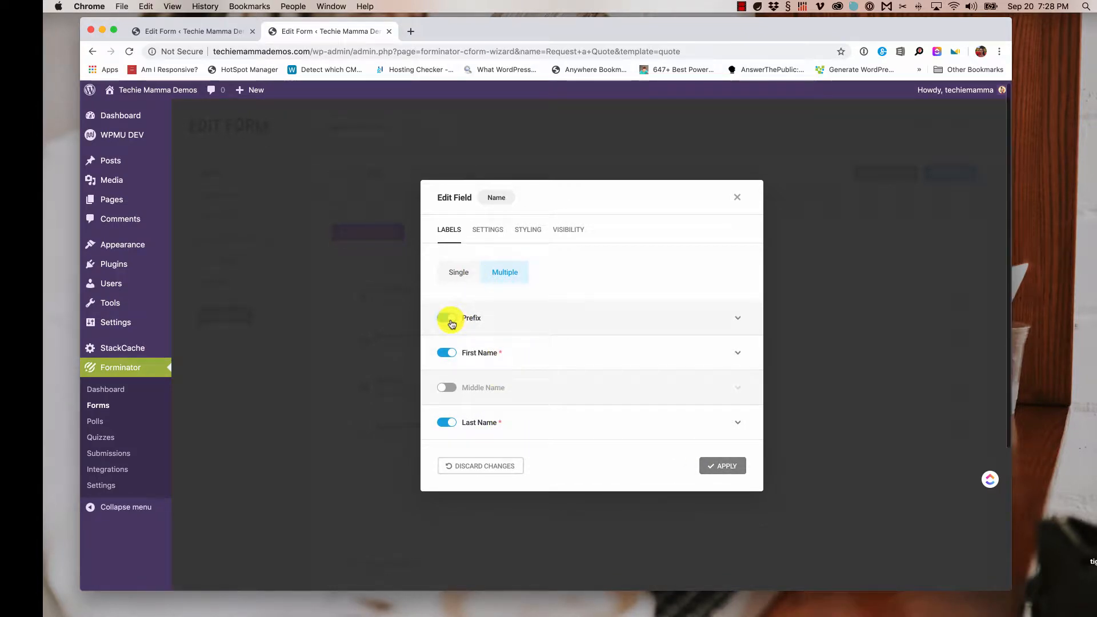
pyautogui.click(448, 319)
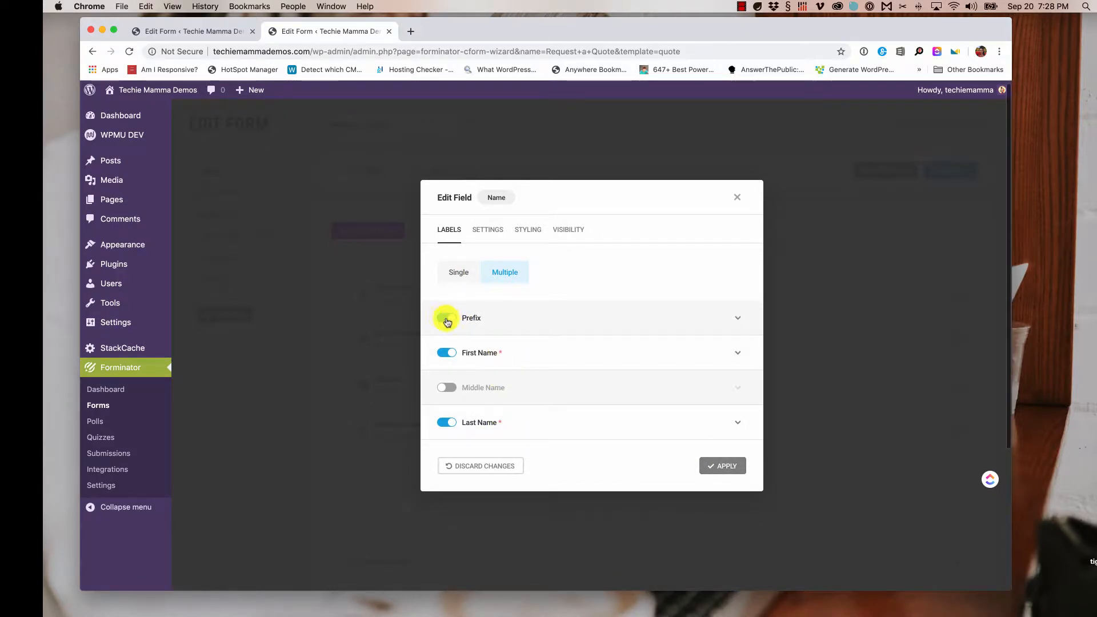
pyautogui.click(737, 318)
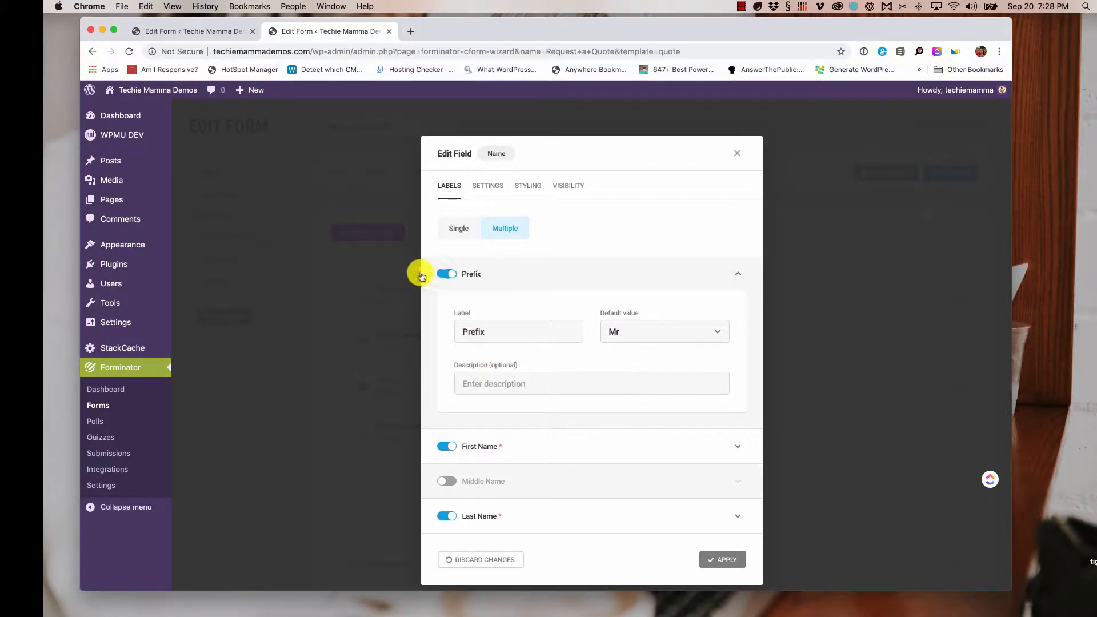
pyautogui.click(441, 274)
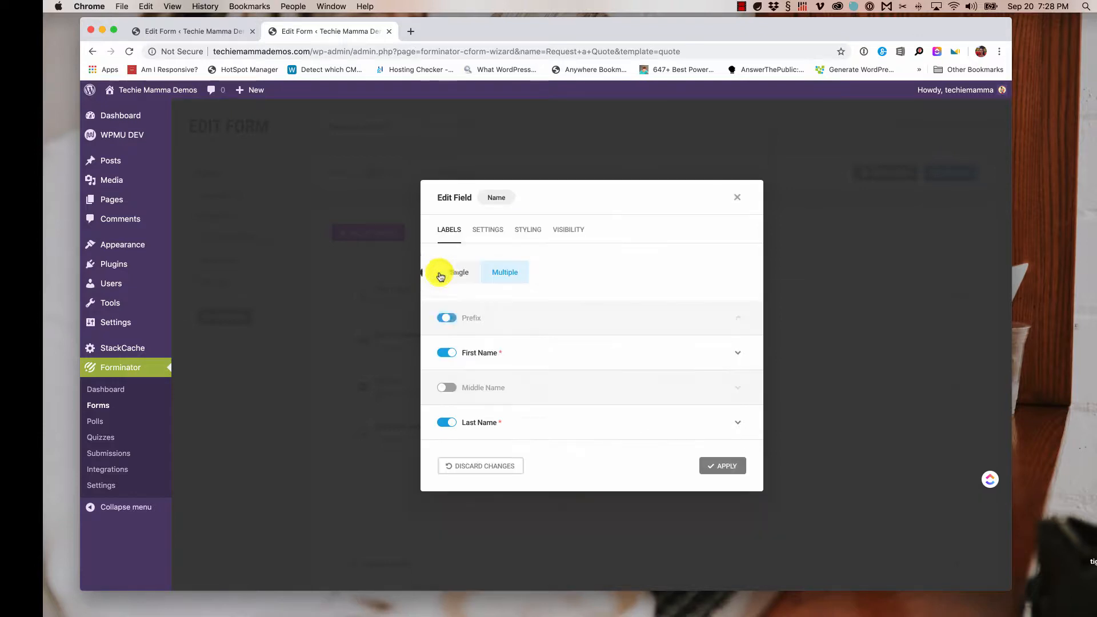
# - Make Last Name optional while First Name stays required, and apply
pyautogui.click(493, 231)
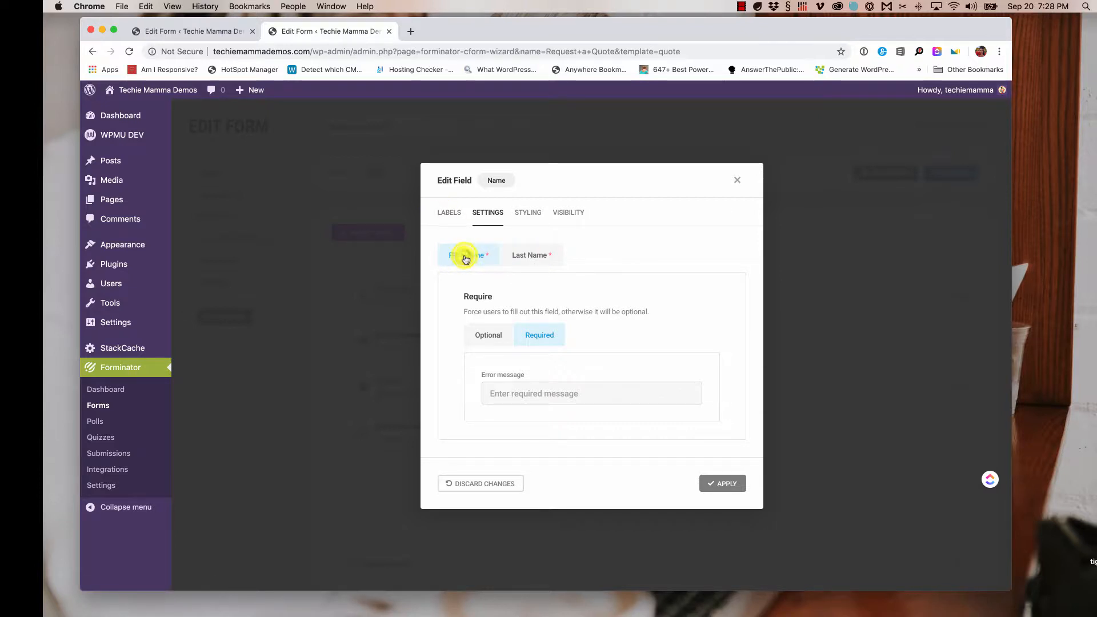
pyautogui.click(536, 256)
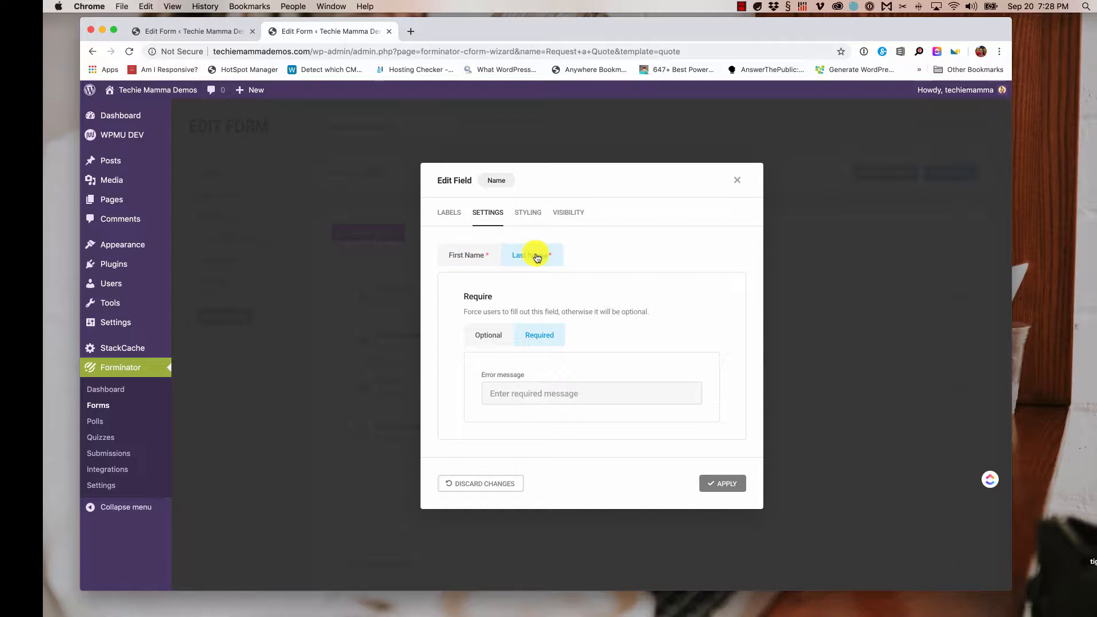
pyautogui.click(490, 337)
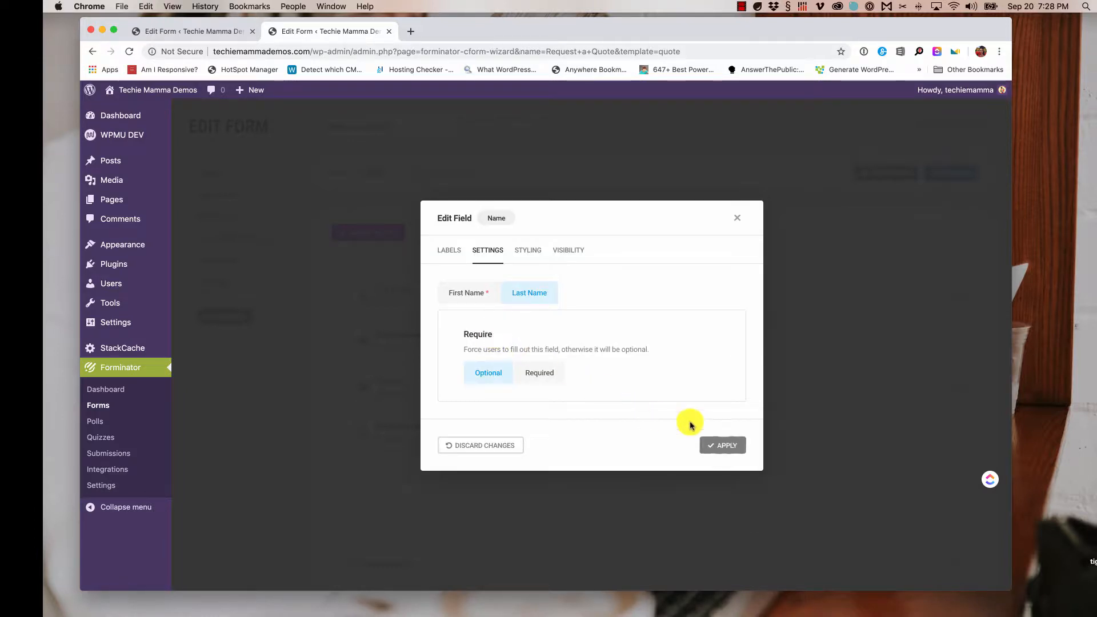
pyautogui.click(724, 446)
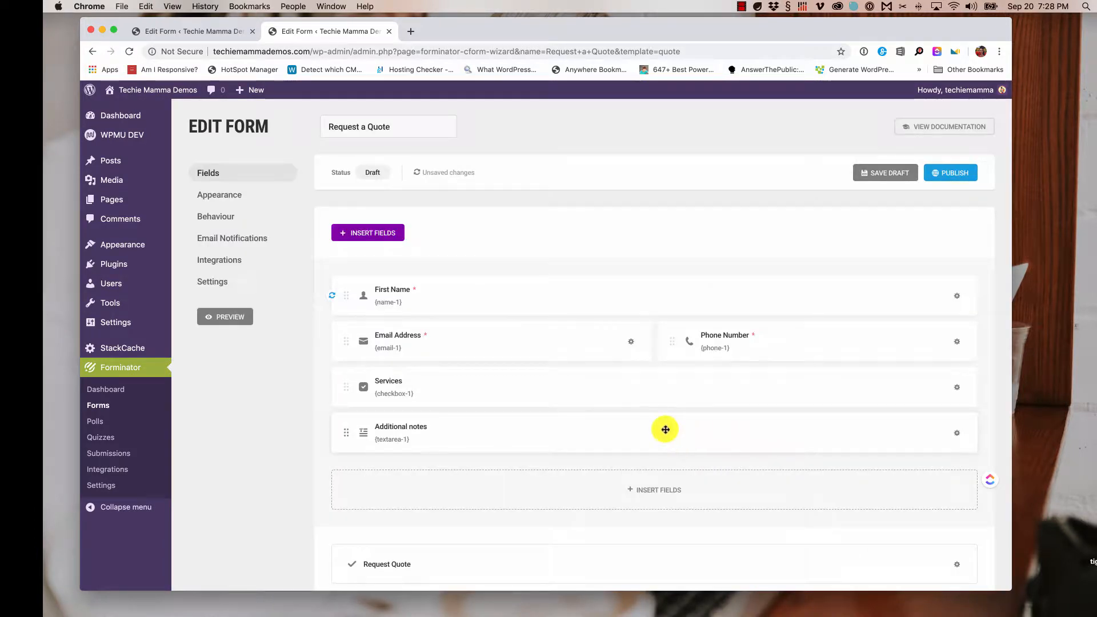
# - Mark Email Address as Required with Validate Field on and an empty validation message
pyautogui.click(631, 342)
pyautogui.click(600, 377)
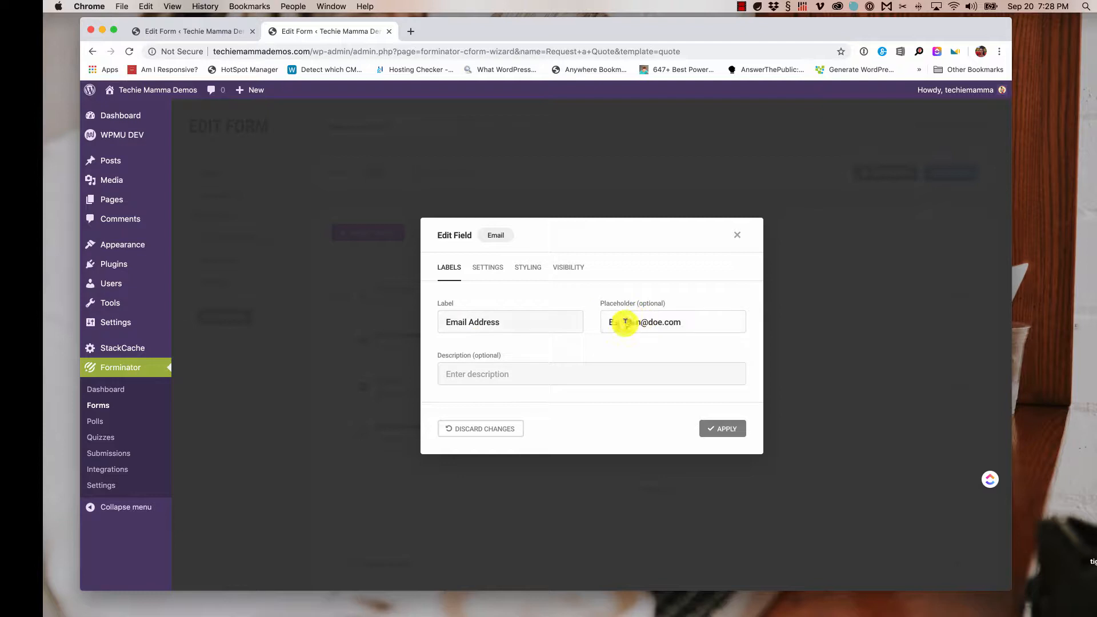
pyautogui.moveTo(625, 322); pyautogui.dragTo(710, 321)
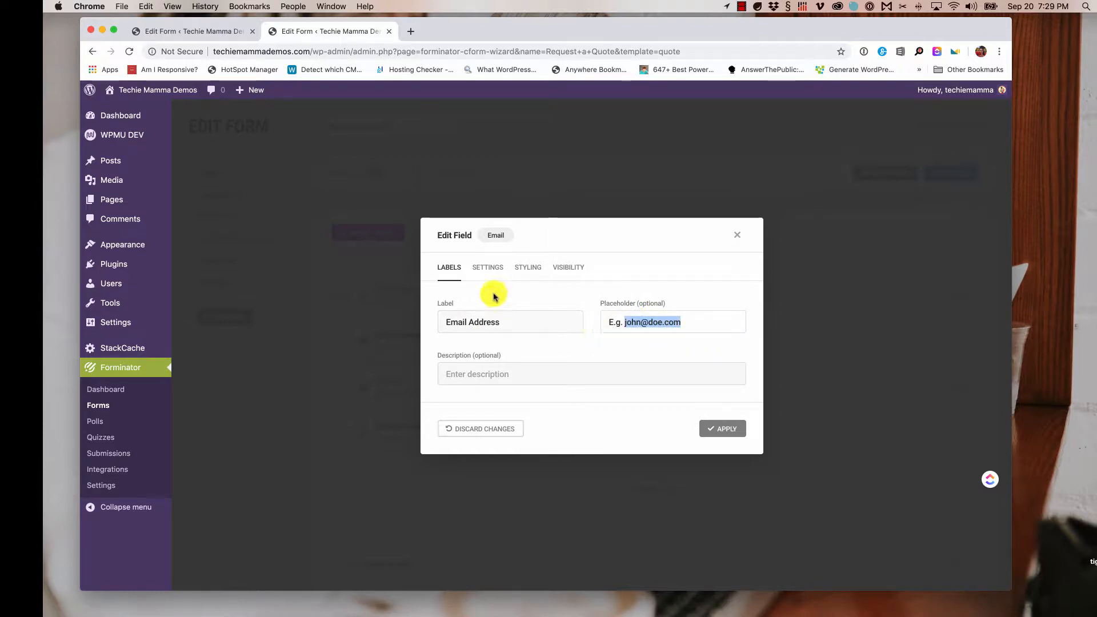
pyautogui.click(490, 273)
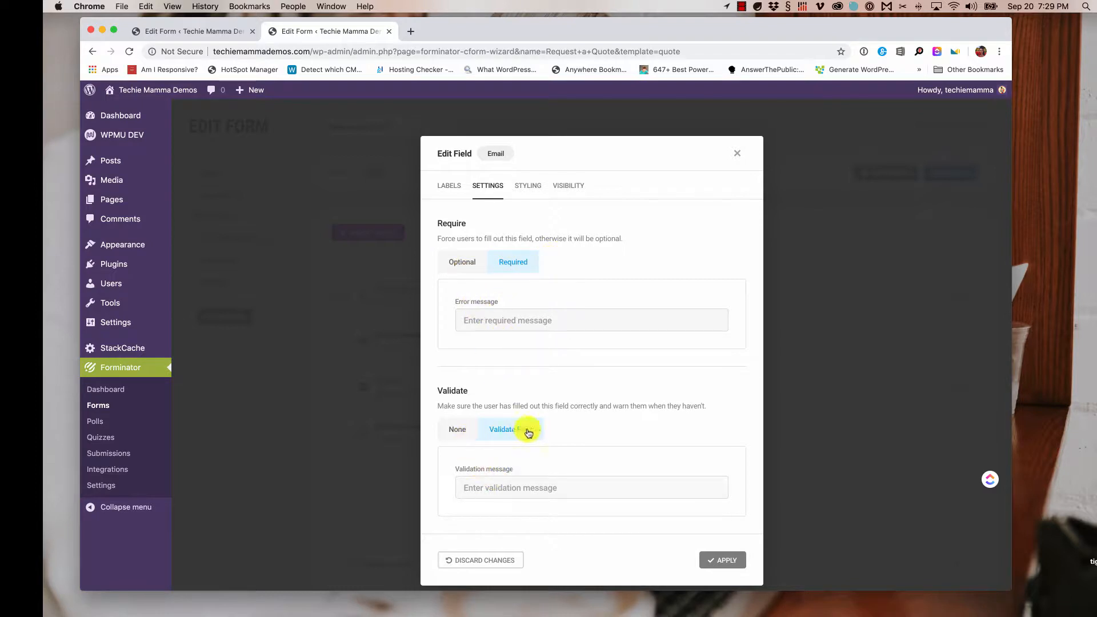
pyautogui.click(498, 483)
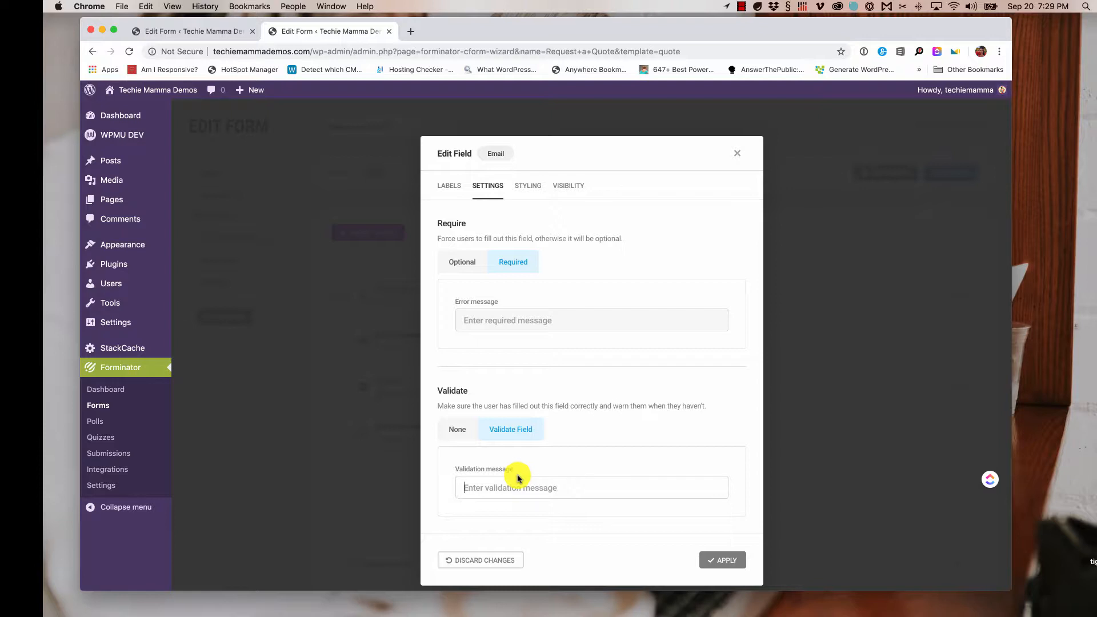
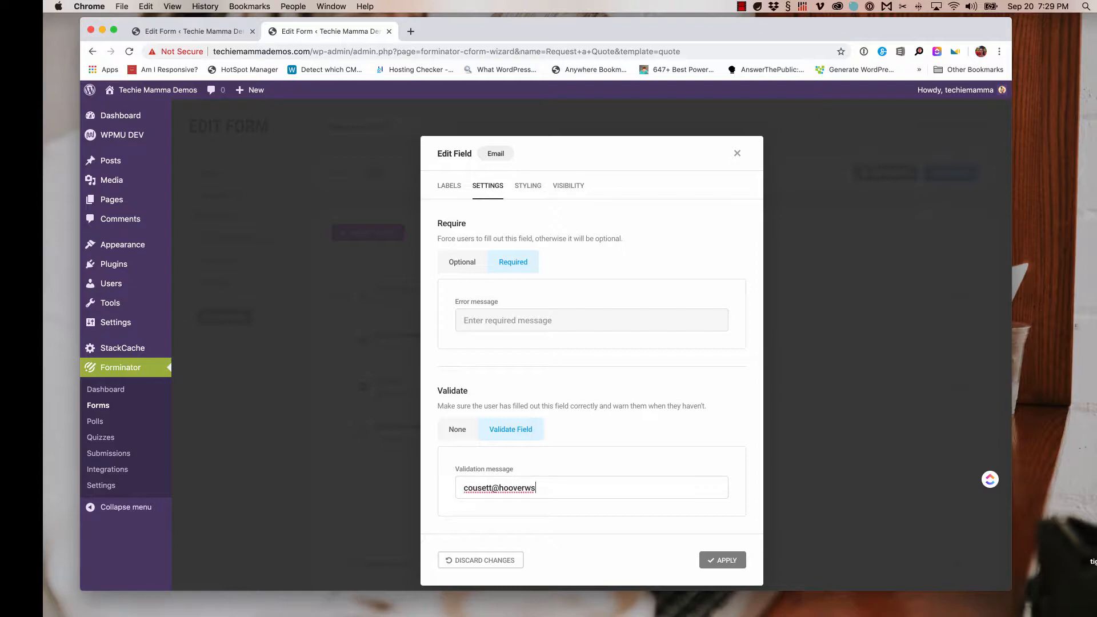
pyautogui.press('super+a')
pyautogui.press('BackSpace')
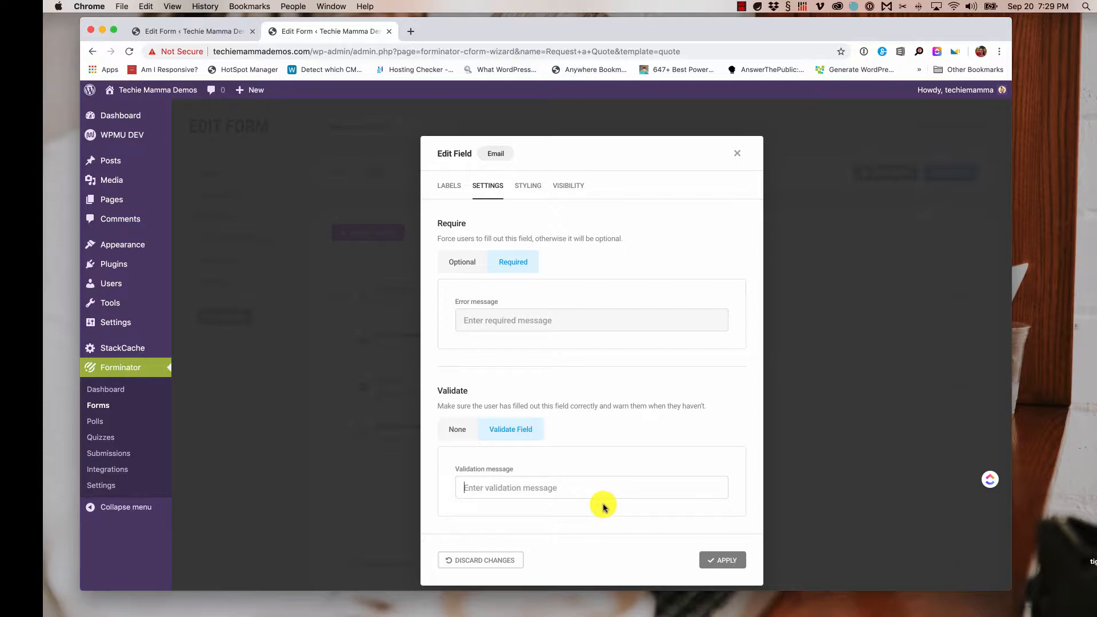
pyautogui.click(722, 560)
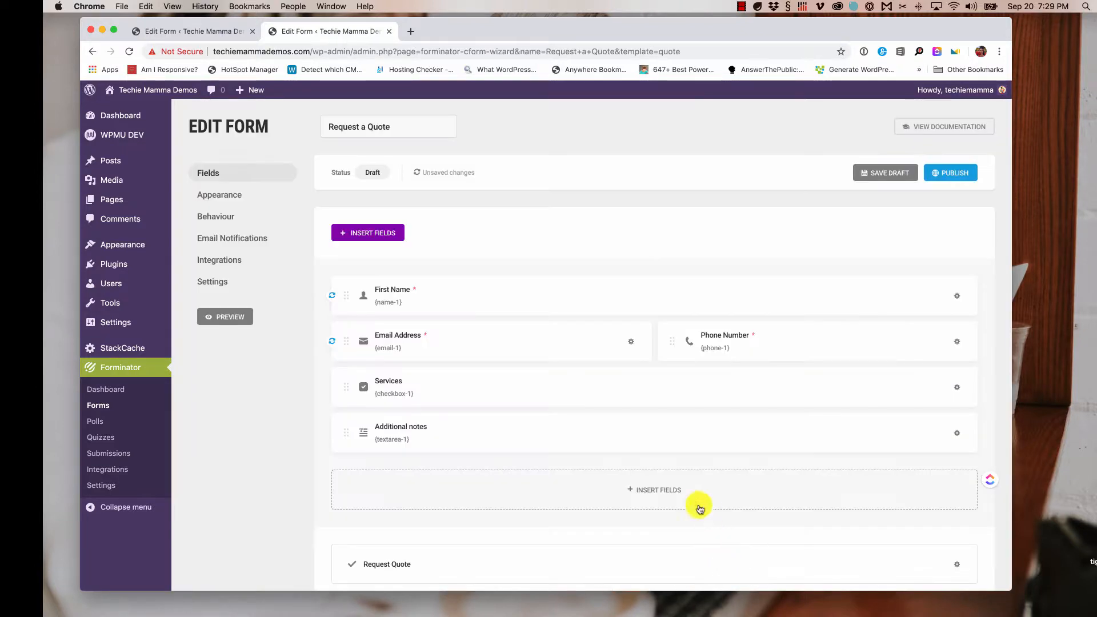
# - Rename the first two Services options to Web Design and Graphic Design
pyautogui.click(391, 388)
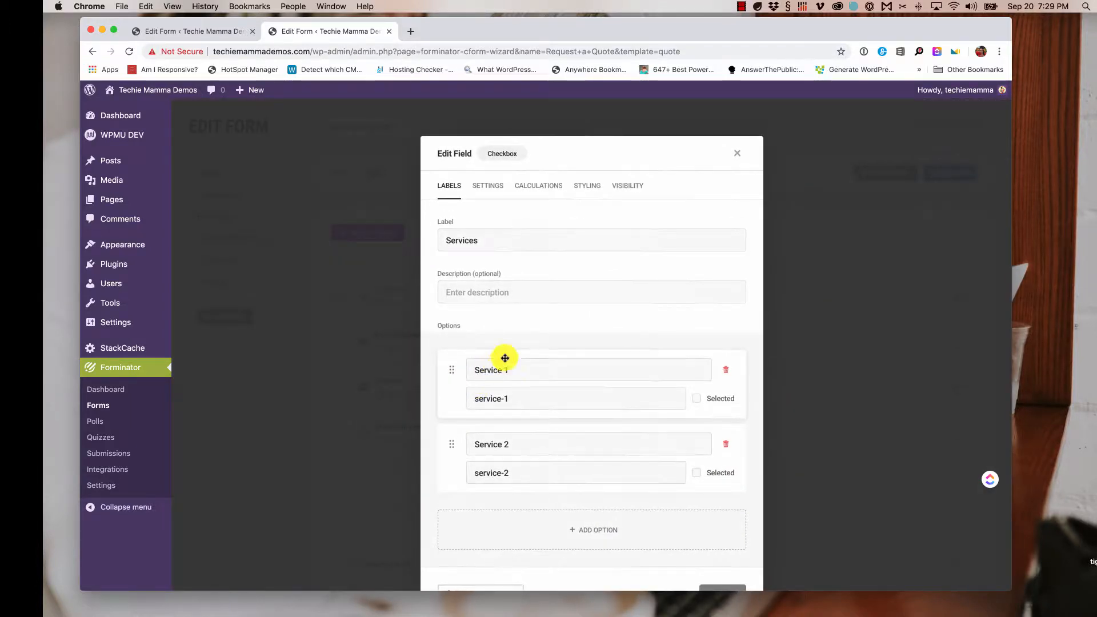
pyautogui.scroll(-1, 519, 307)
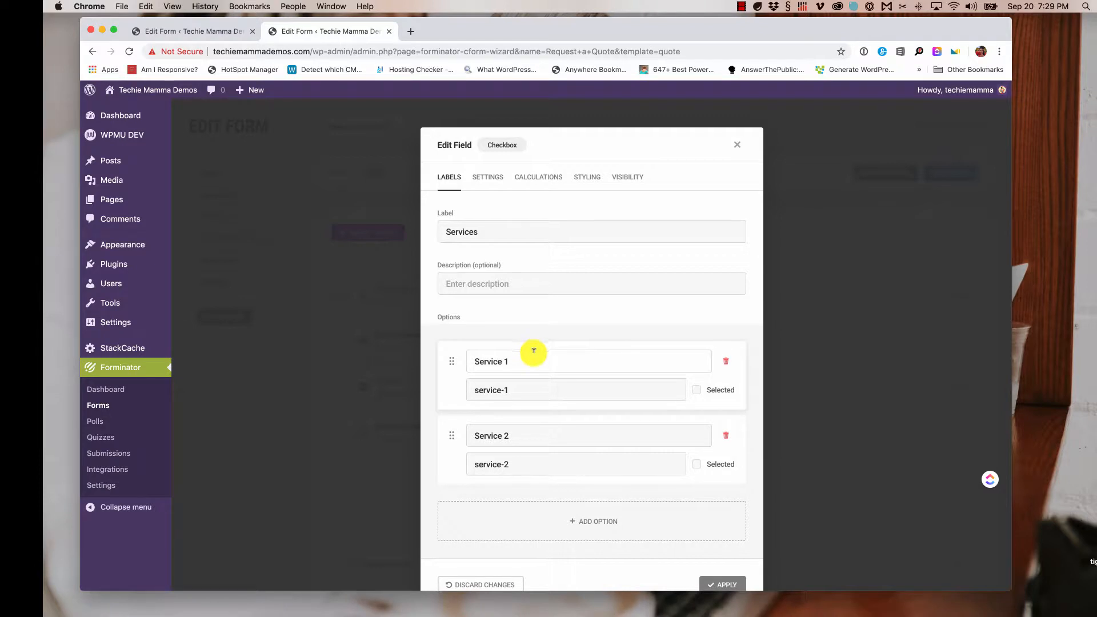
pyautogui.scroll(-1, 533, 356)
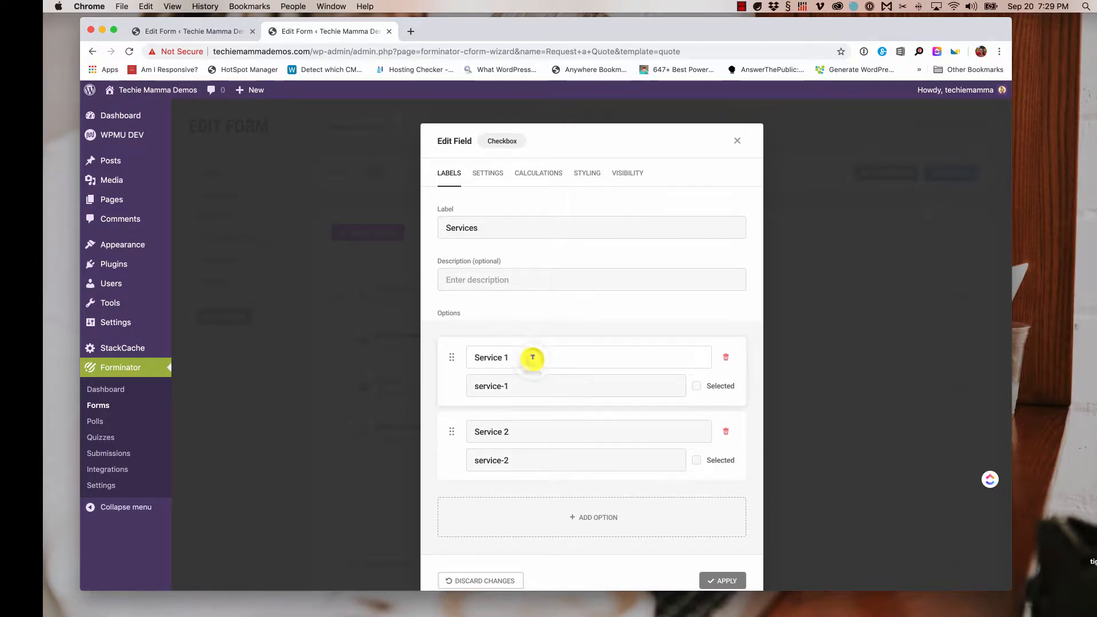
pyautogui.tripleClick(533, 358)
pyautogui.press('BackSpace')
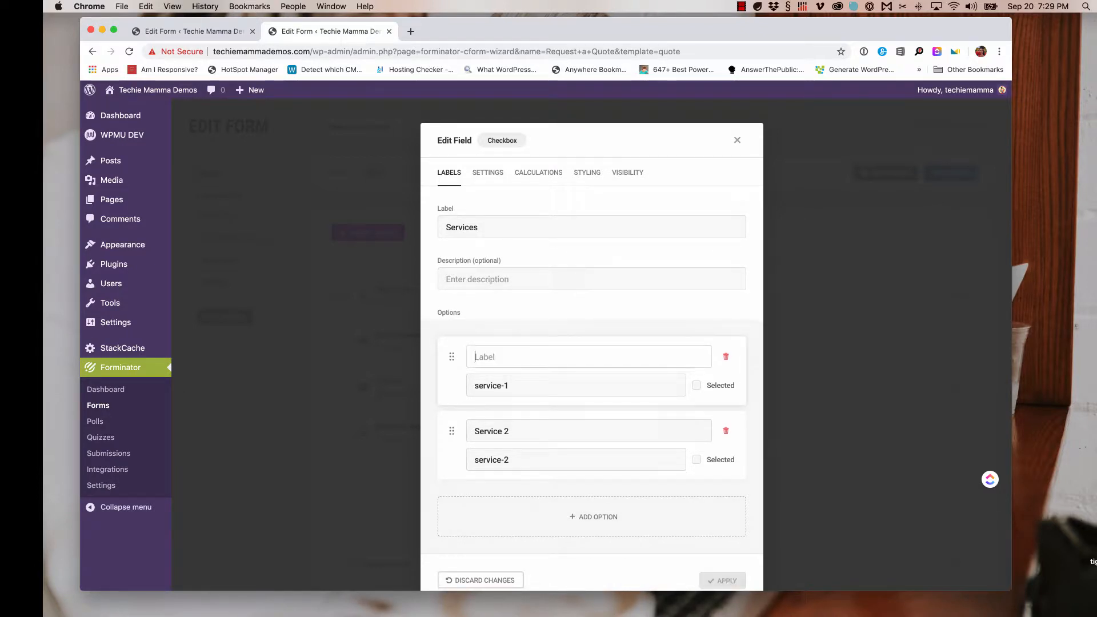
pyautogui.write('Web ')
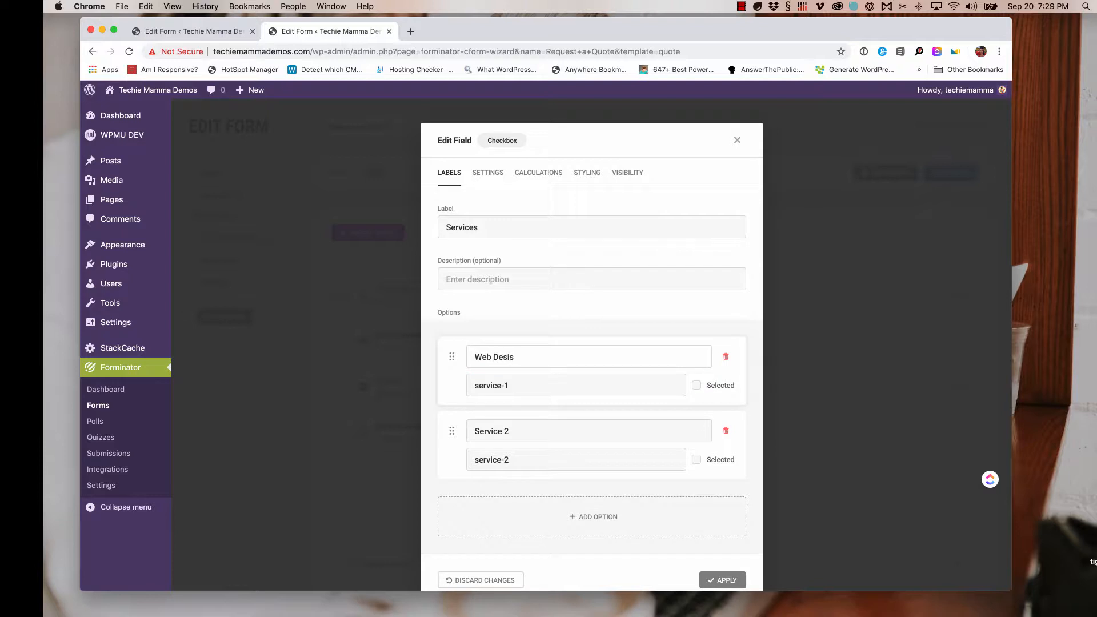
pyautogui.write('Design')
pyautogui.tripleClick(523, 435)
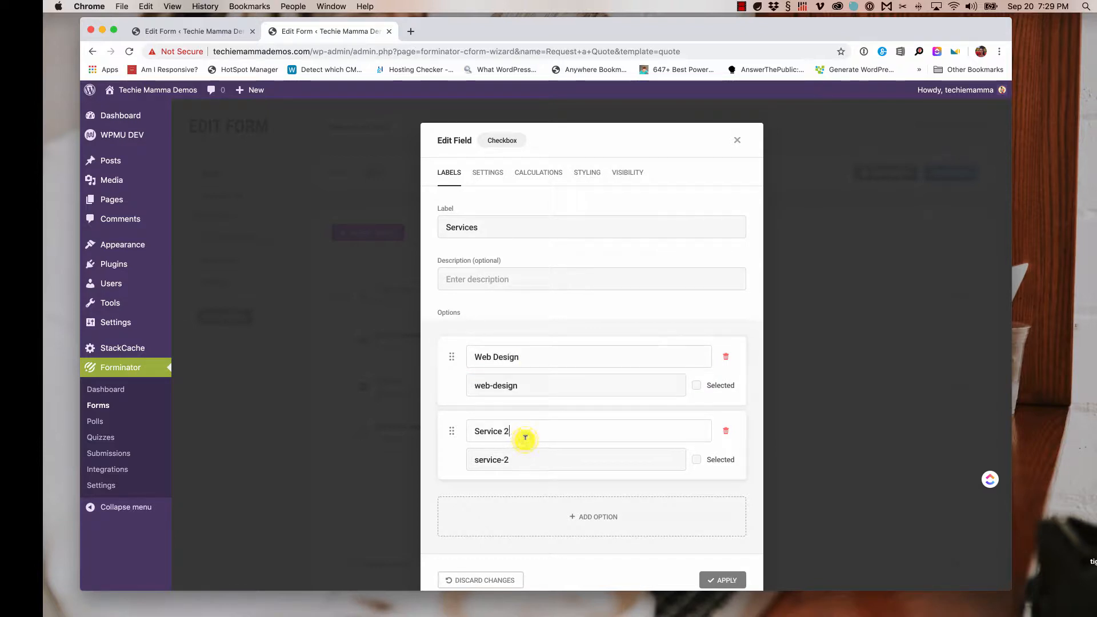
pyautogui.press('BackSpace')
pyautogui.write('Graphic ')
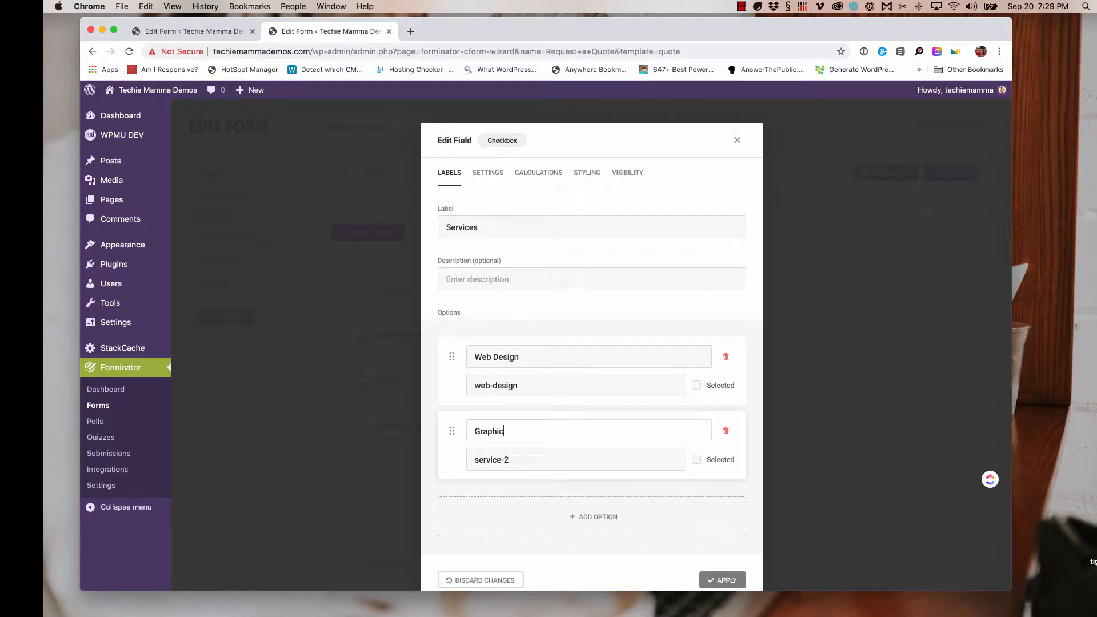
pyautogui.write('Design')
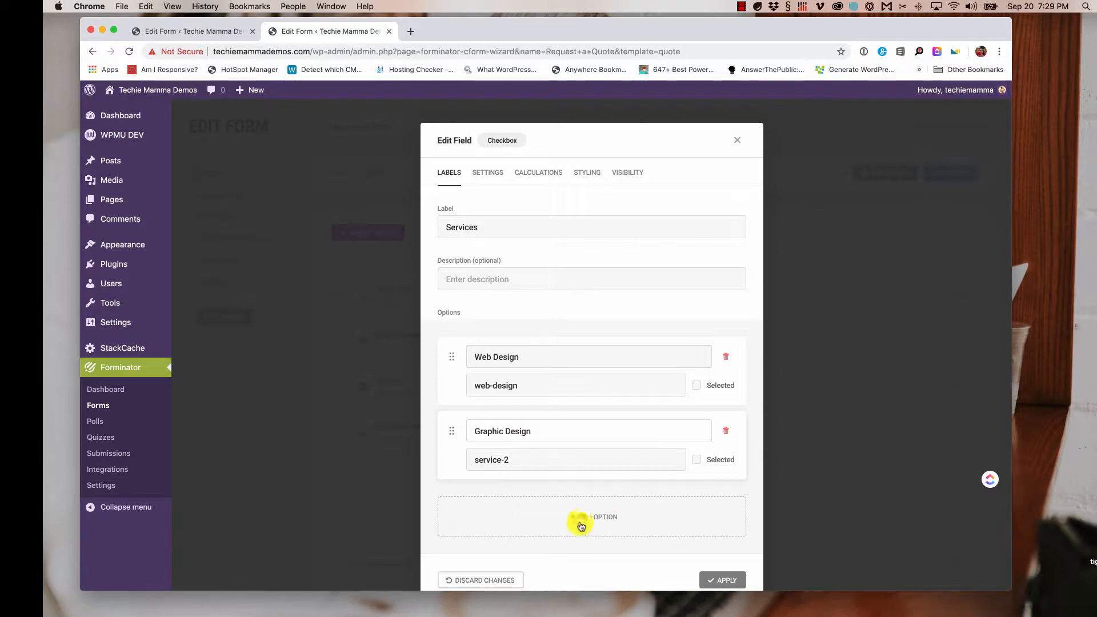
# - Add a third Services option labelled 'Virtual Assitence'
pyautogui.click(581, 520)
pyautogui.click(543, 498)
pyautogui.write('V')
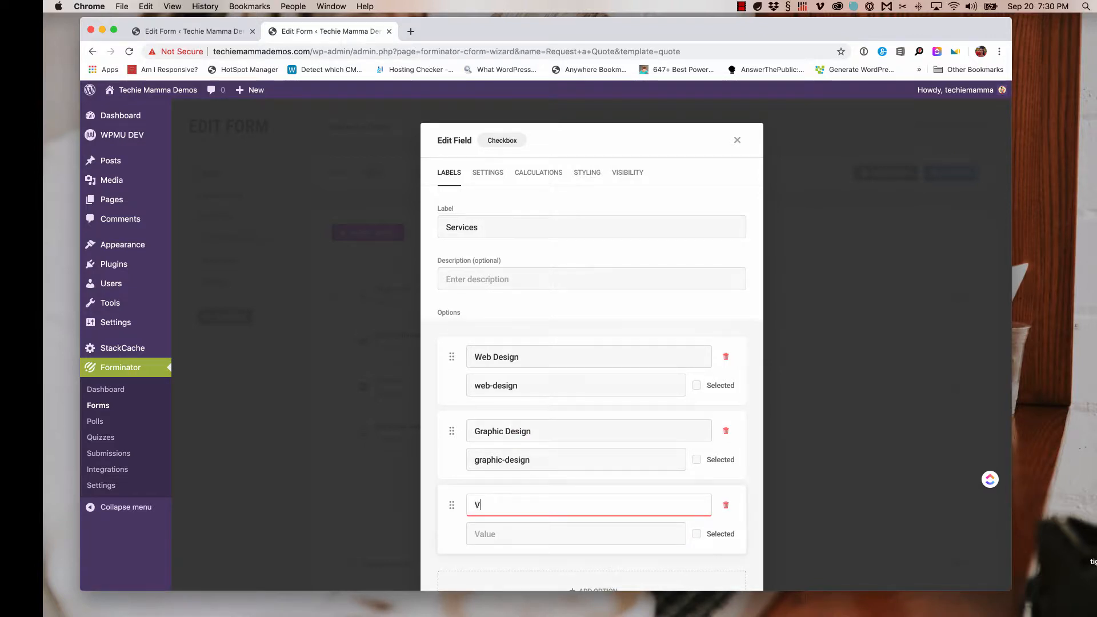
pyautogui.write('irtual Assitence')
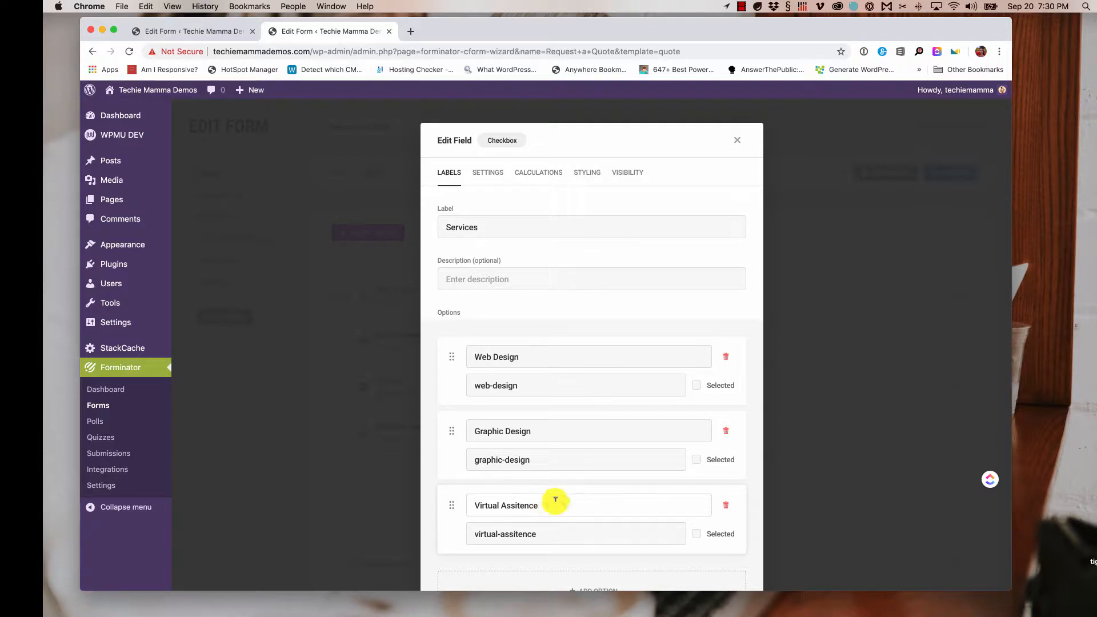
pyautogui.scroll(-3, 576, 502)
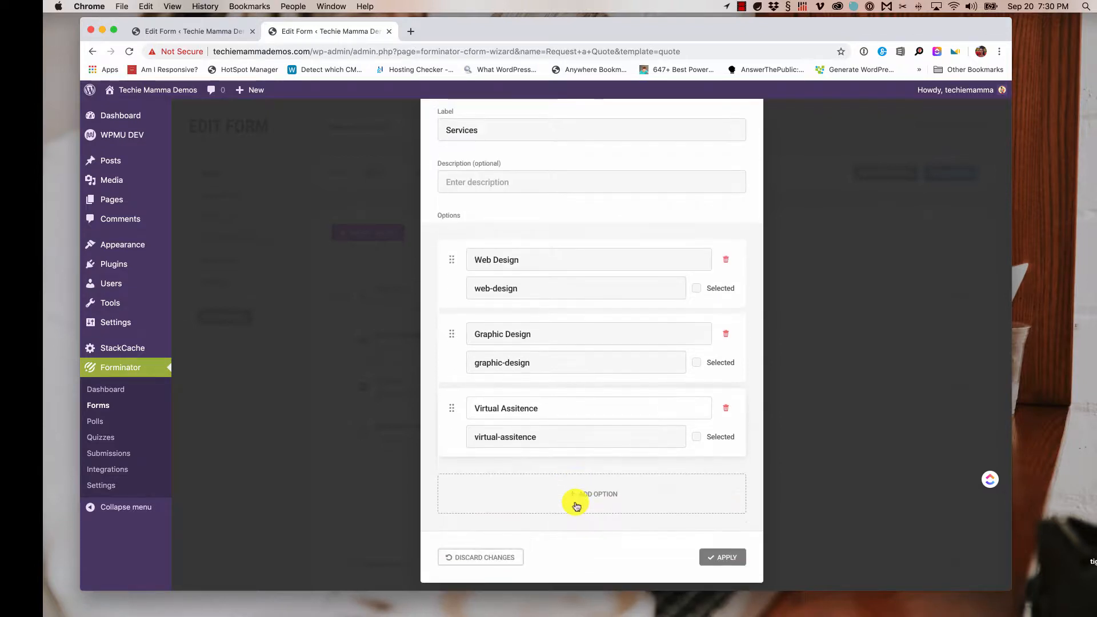
pyautogui.tripleClick(525, 260)
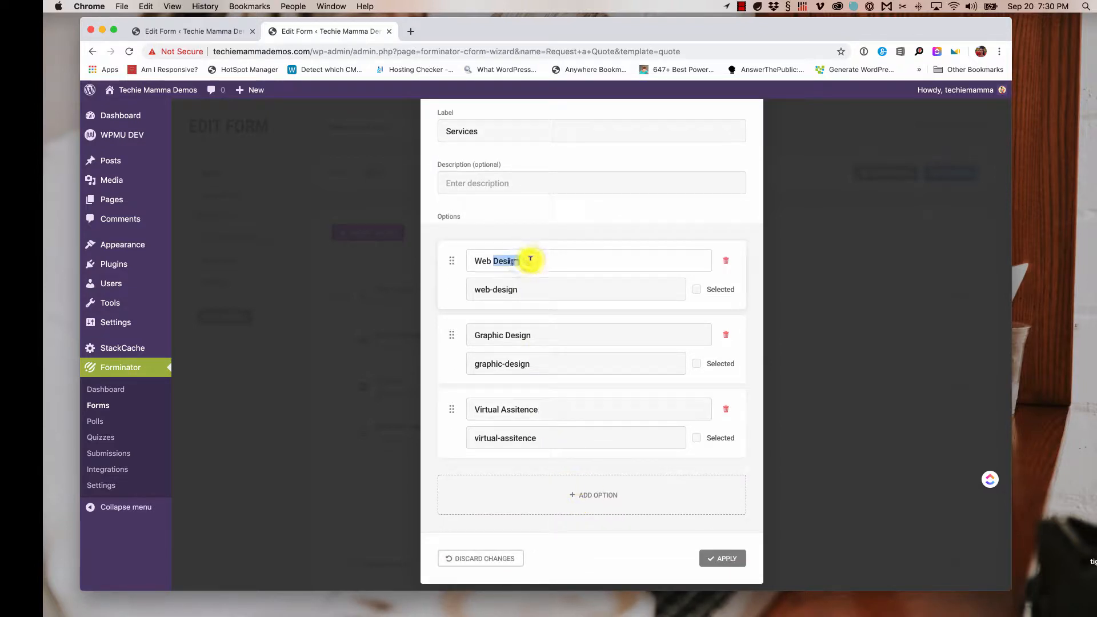
pyautogui.press('BackSpace')
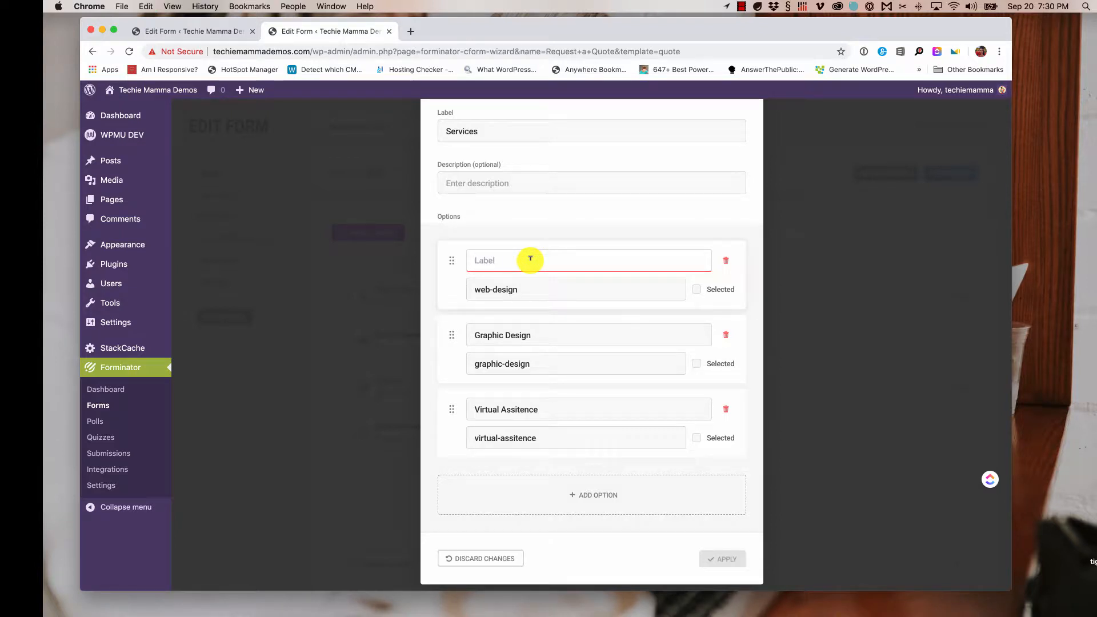
pyautogui.press('super+z')
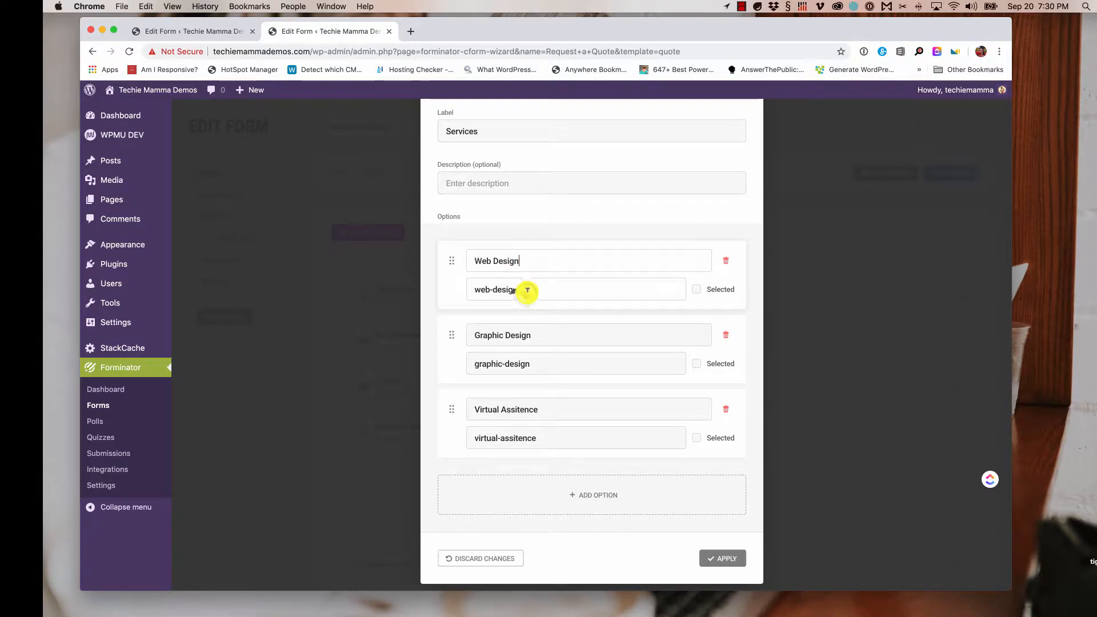
pyautogui.tripleClick(528, 290)
pyautogui.press('BackSpace')
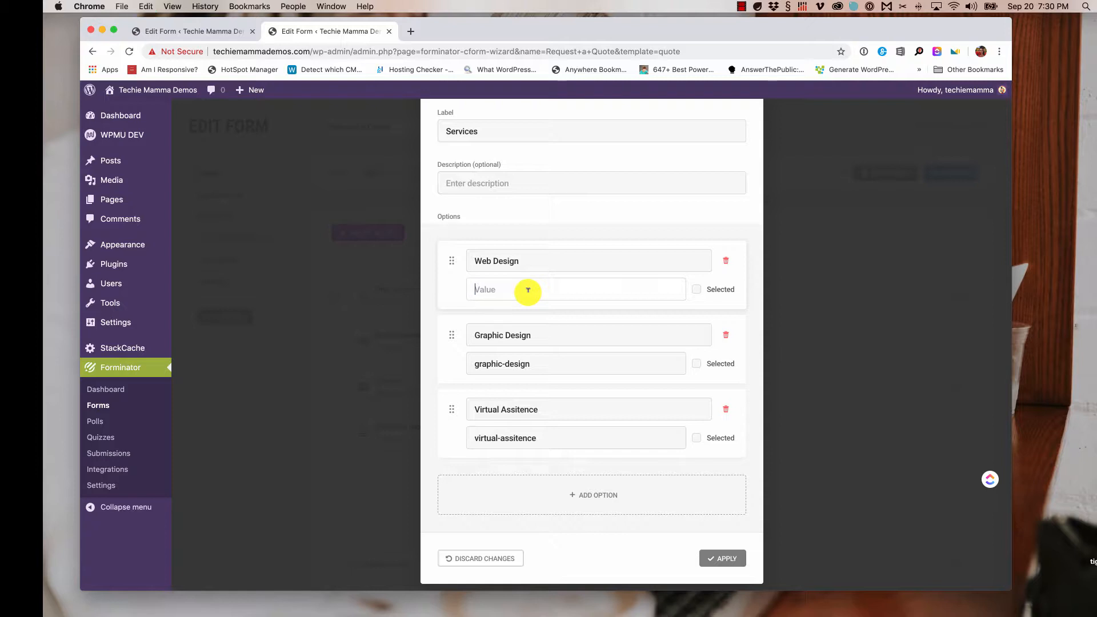
pyautogui.press('super+z')
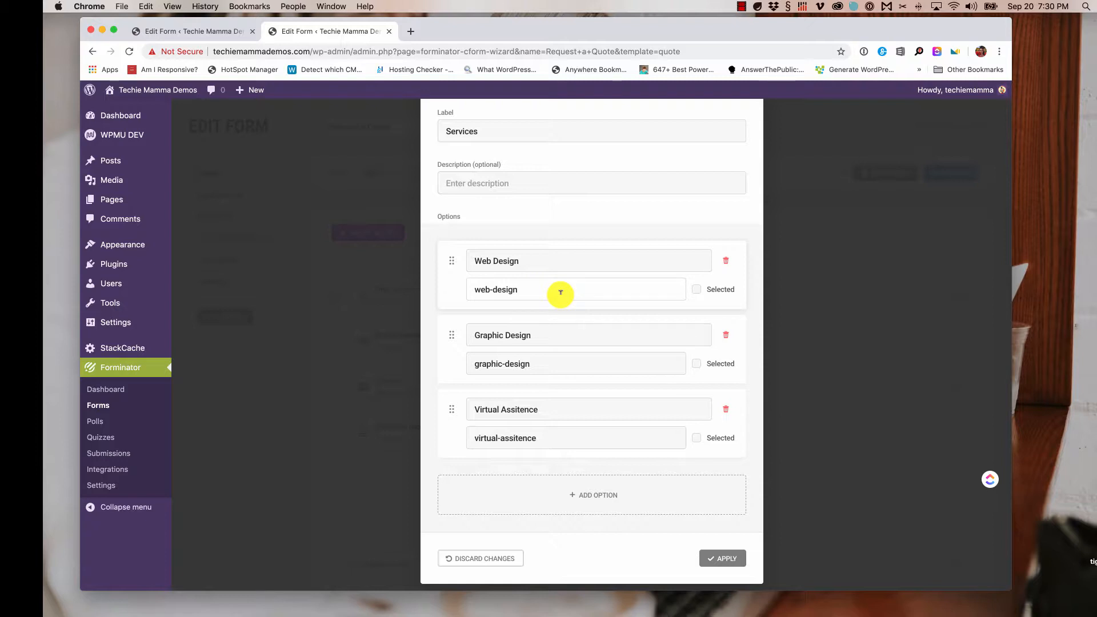
# - Make Web Design selected by default and apply the Services changes
pyautogui.scroll(-1, 559, 286)
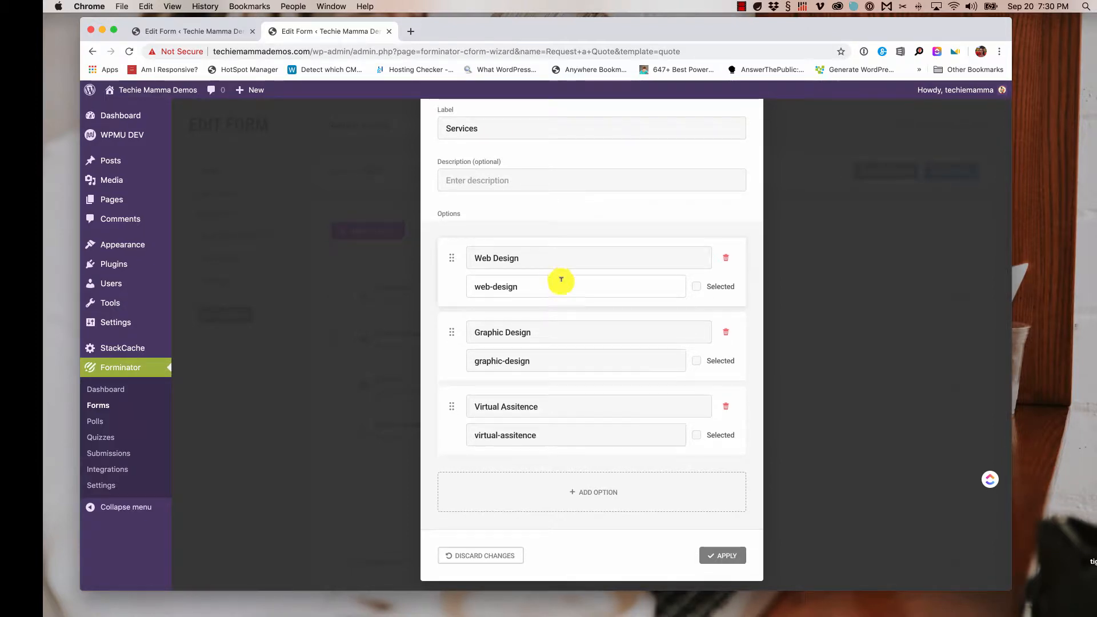
pyautogui.click(697, 282)
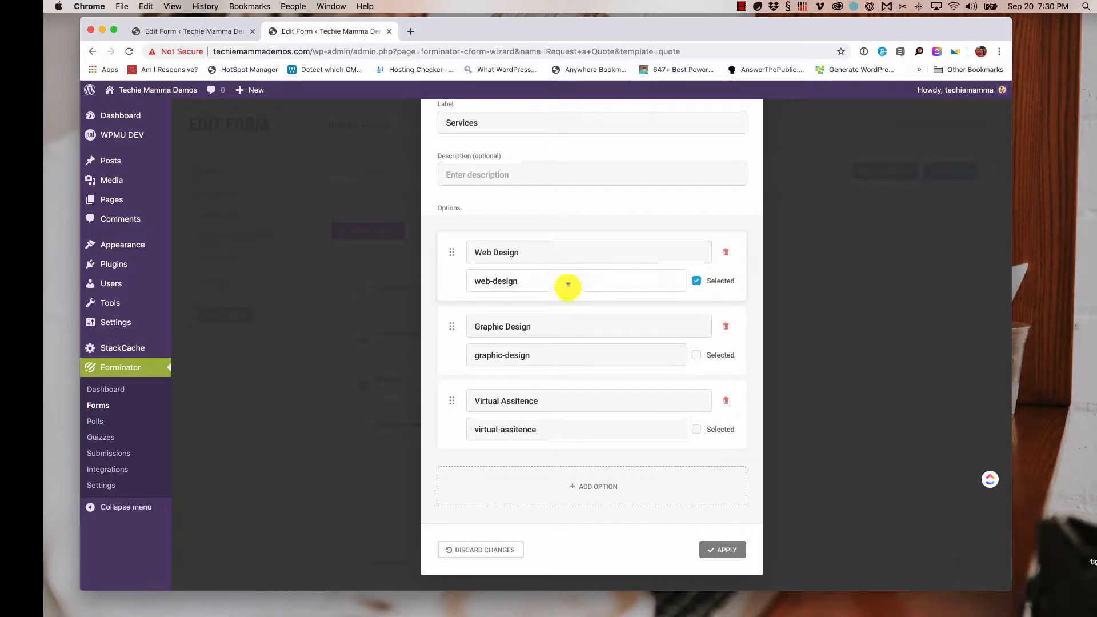
pyautogui.scroll(2, 583, 297)
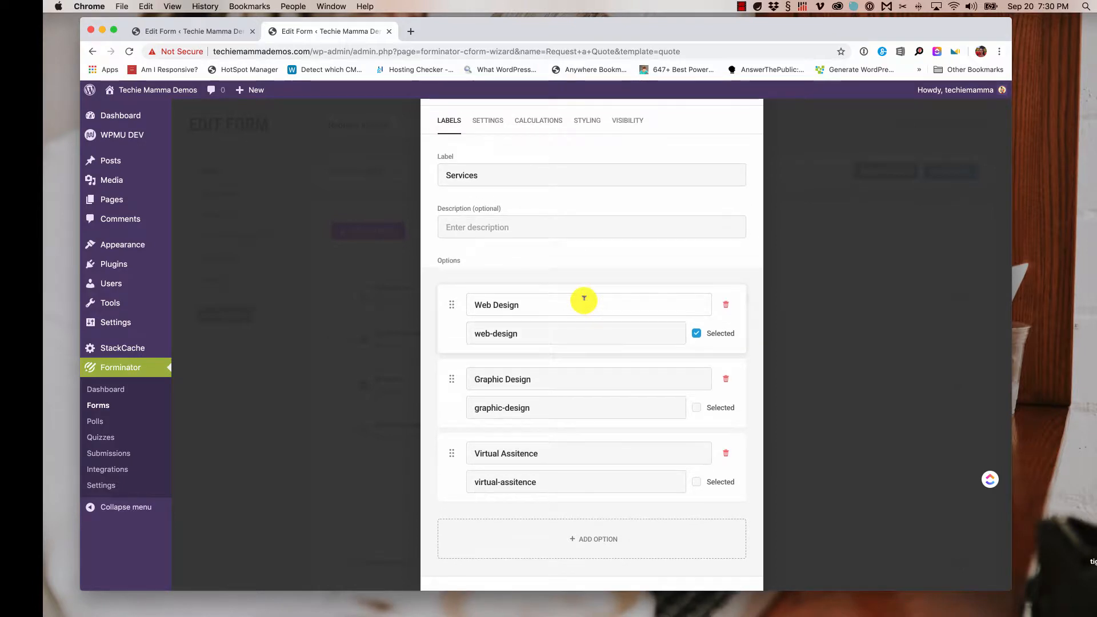
pyautogui.scroll(-1, 585, 297)
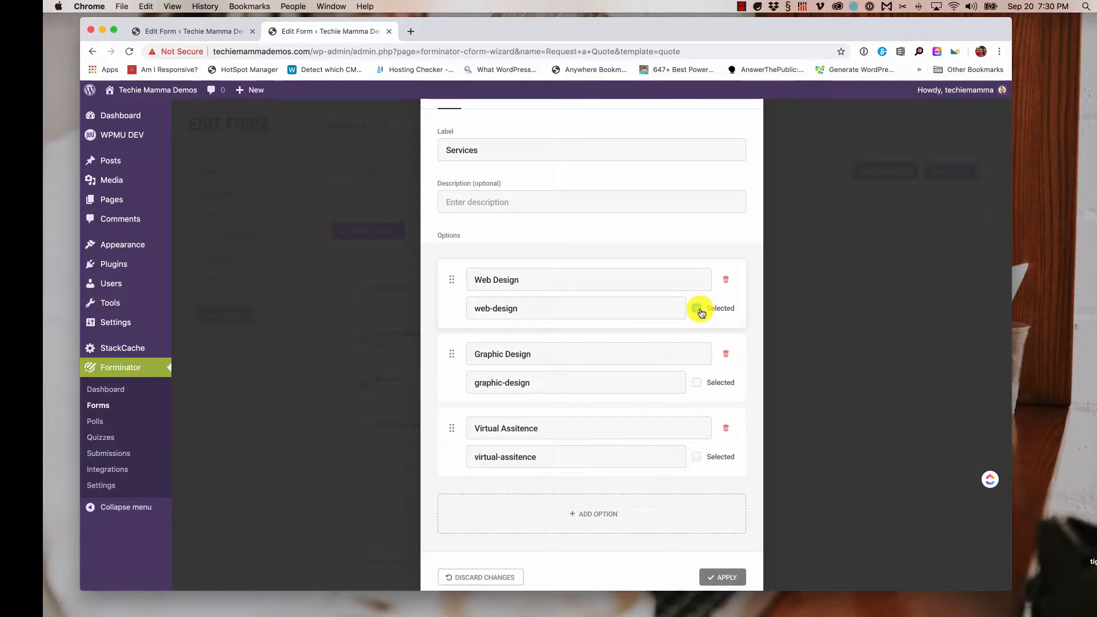
pyautogui.scroll(-1, 678, 320)
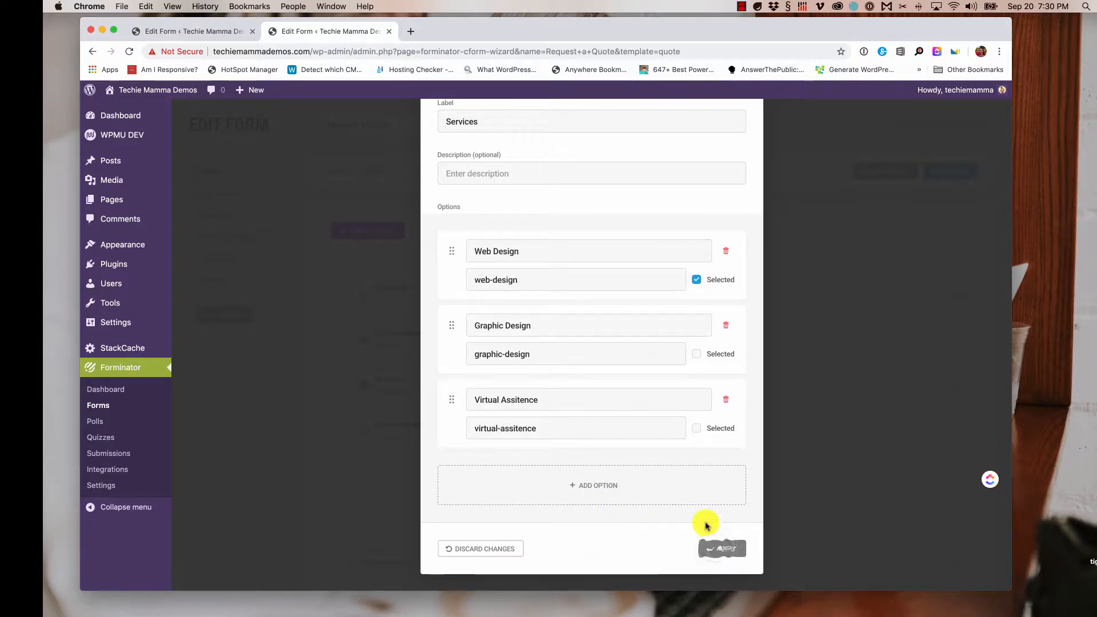
pyautogui.click(715, 548)
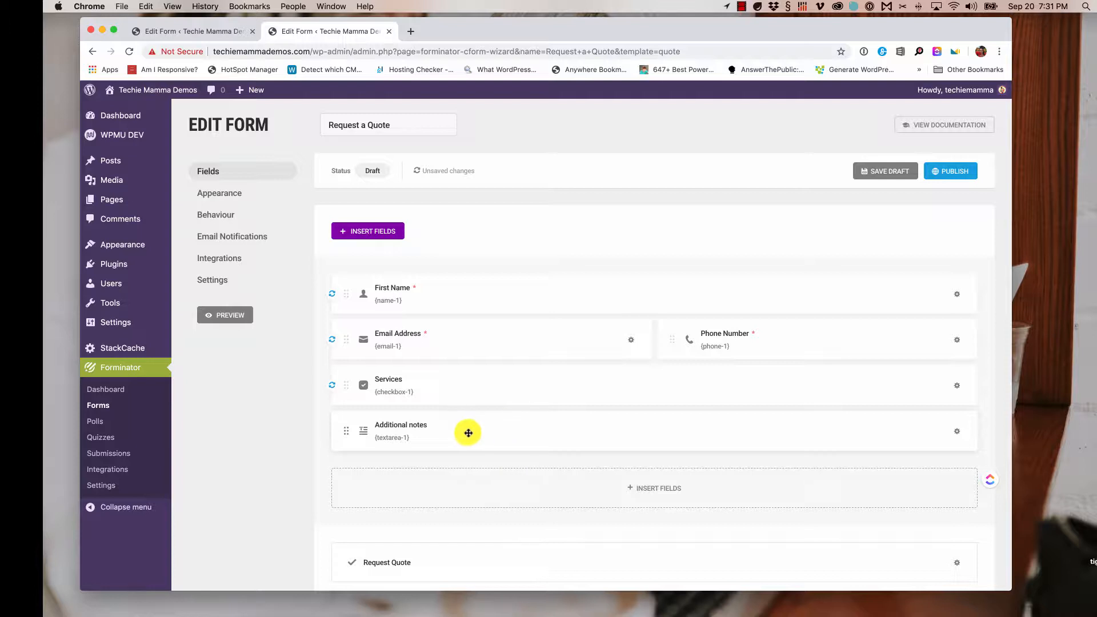
# - Switch the Additional notes 180 limit from Characters to Words and apply
pyautogui.click(962, 433)
pyautogui.click(904, 463)
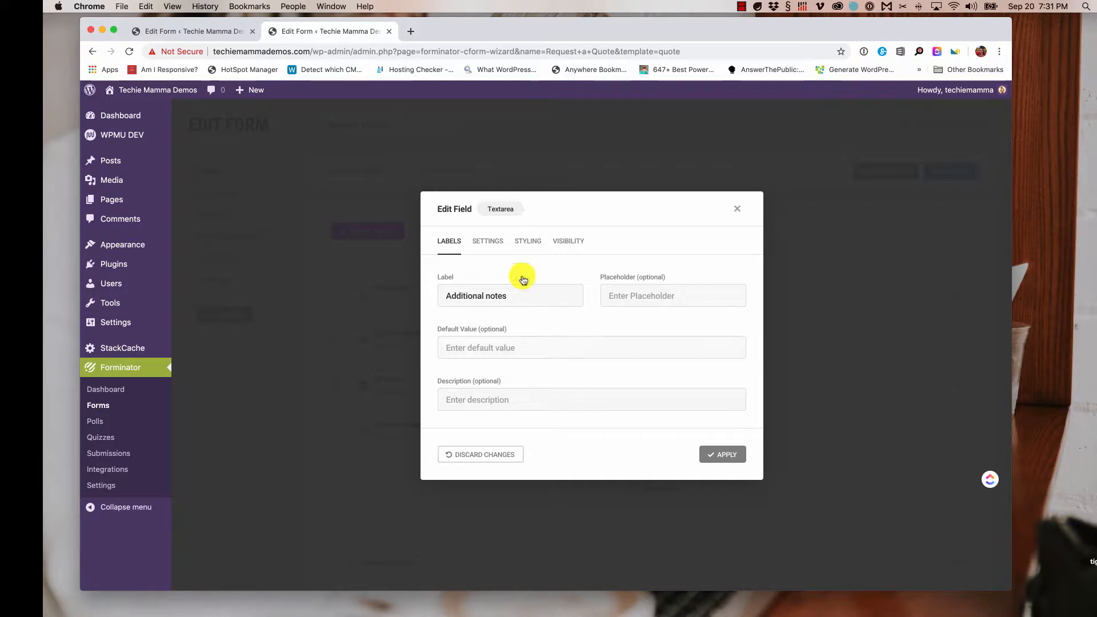
pyautogui.click(484, 243)
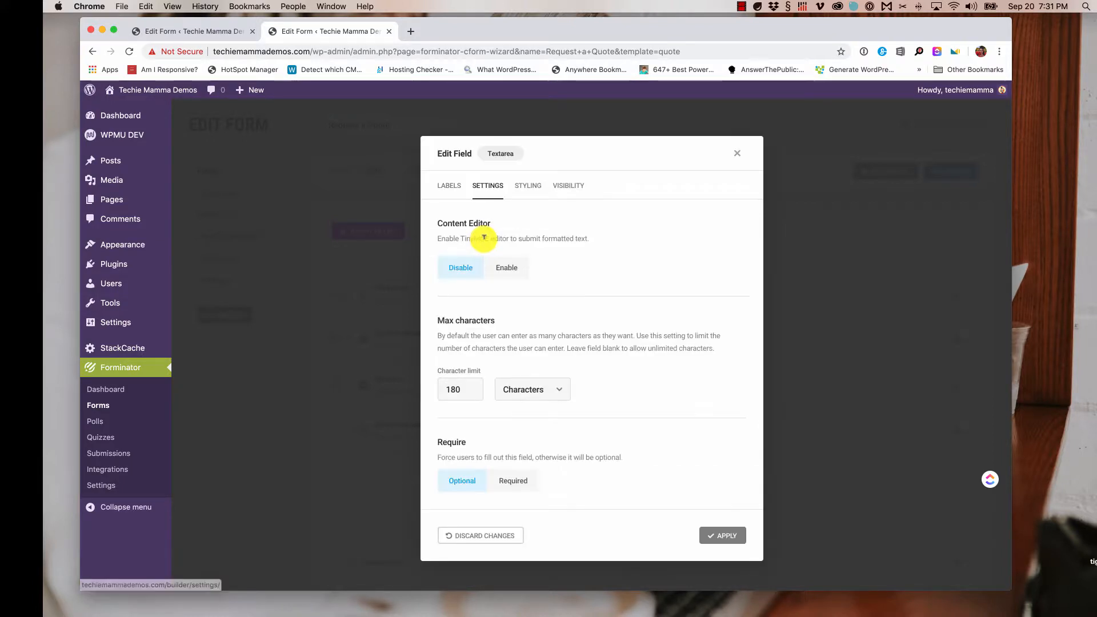
pyautogui.moveTo(460, 238); pyautogui.dragTo(509, 236)
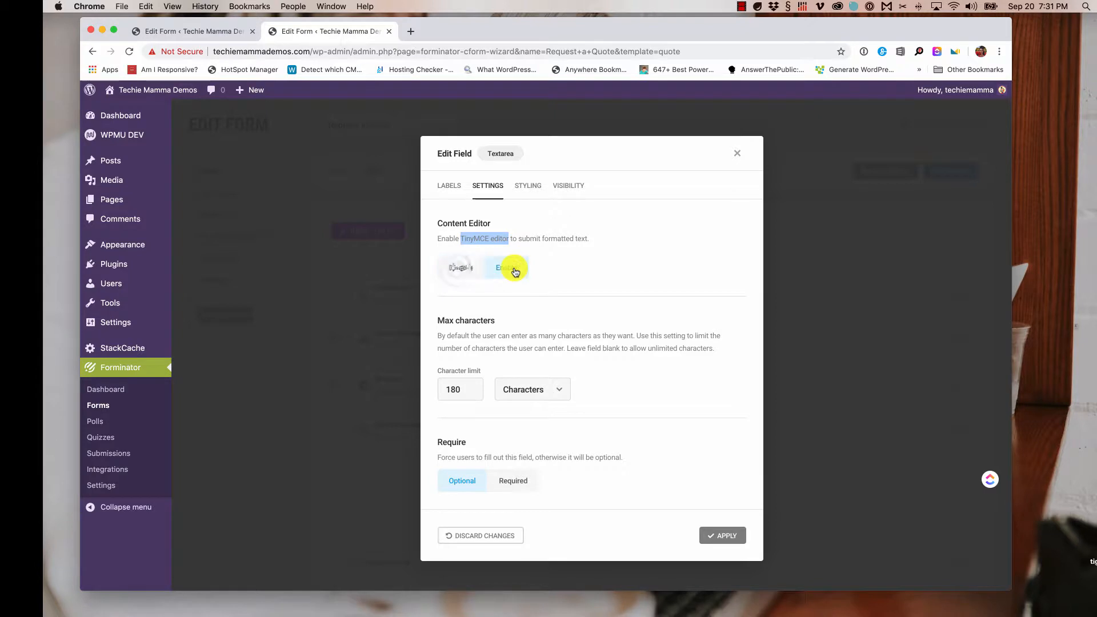
pyautogui.click(453, 394)
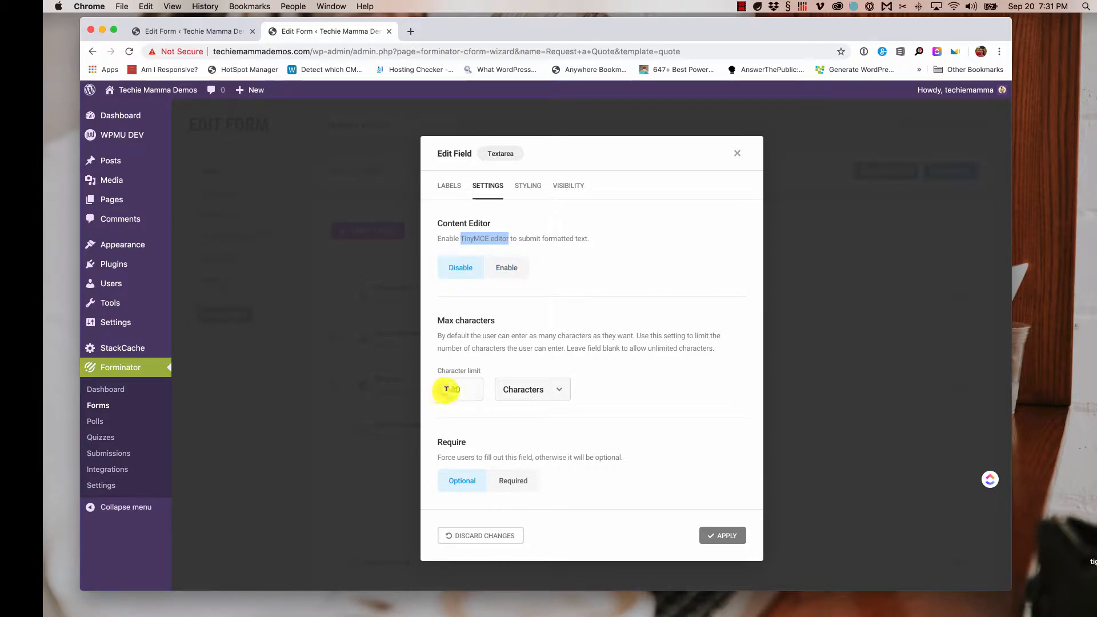
pyautogui.doubleClick(453, 391)
pyautogui.click(534, 392)
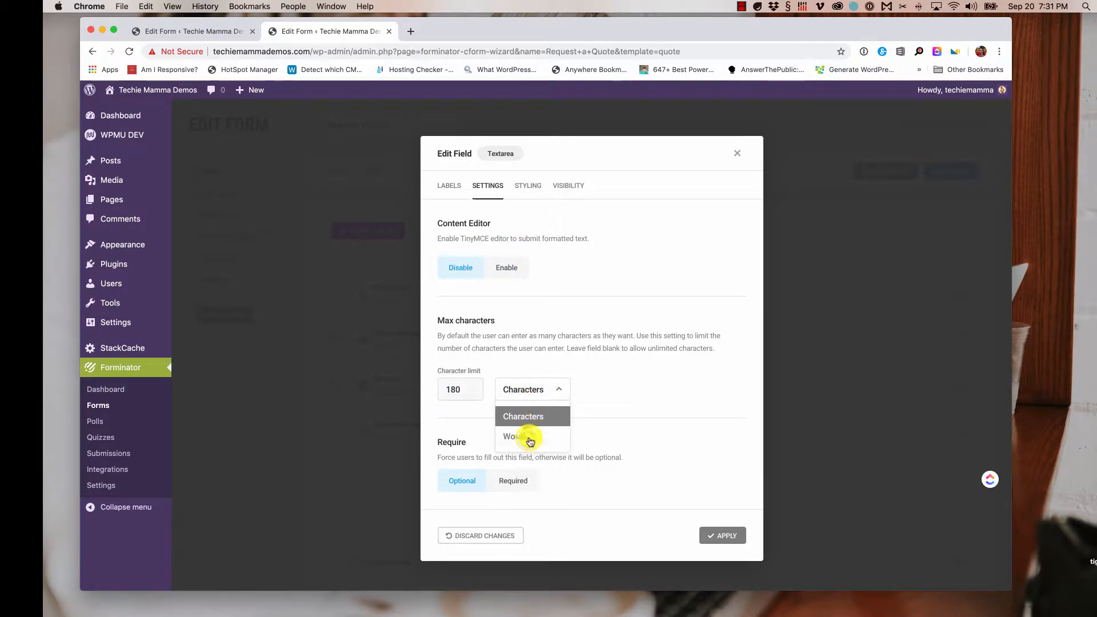
pyautogui.click(523, 437)
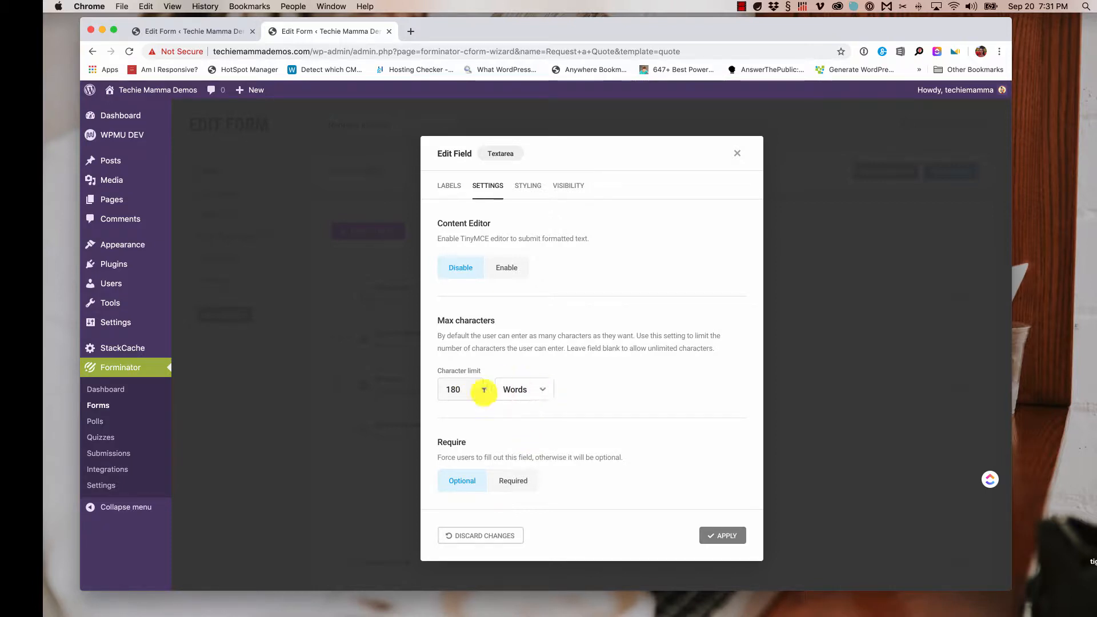
pyautogui.click(715, 536)
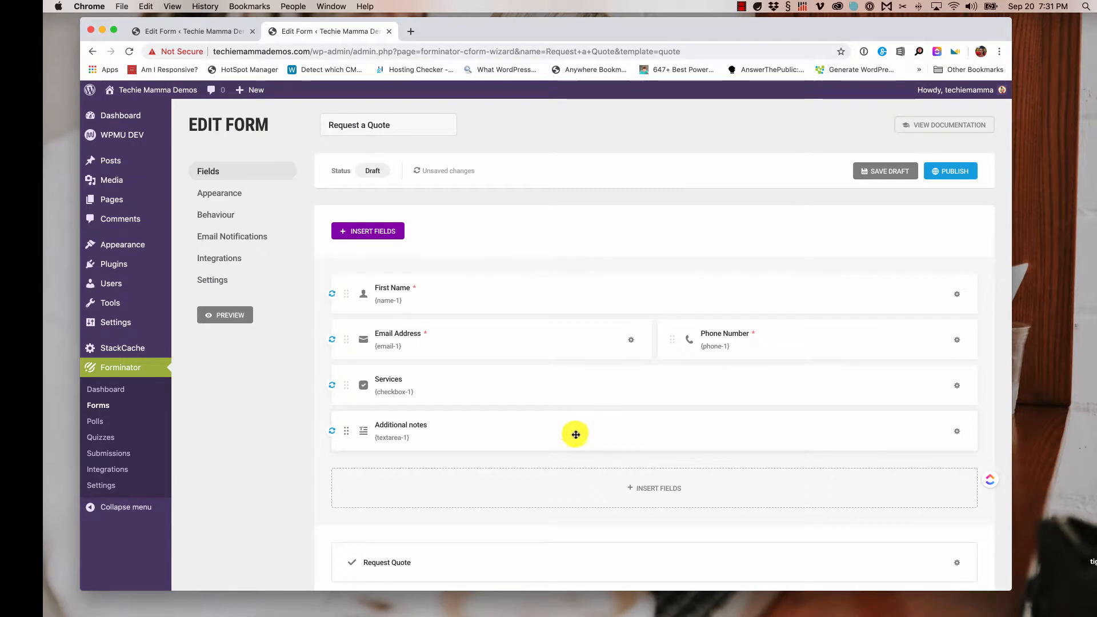
# - Bring up the Insert Fields chooser below the Request a Quote field list
pyautogui.scroll(-2, 661, 495)
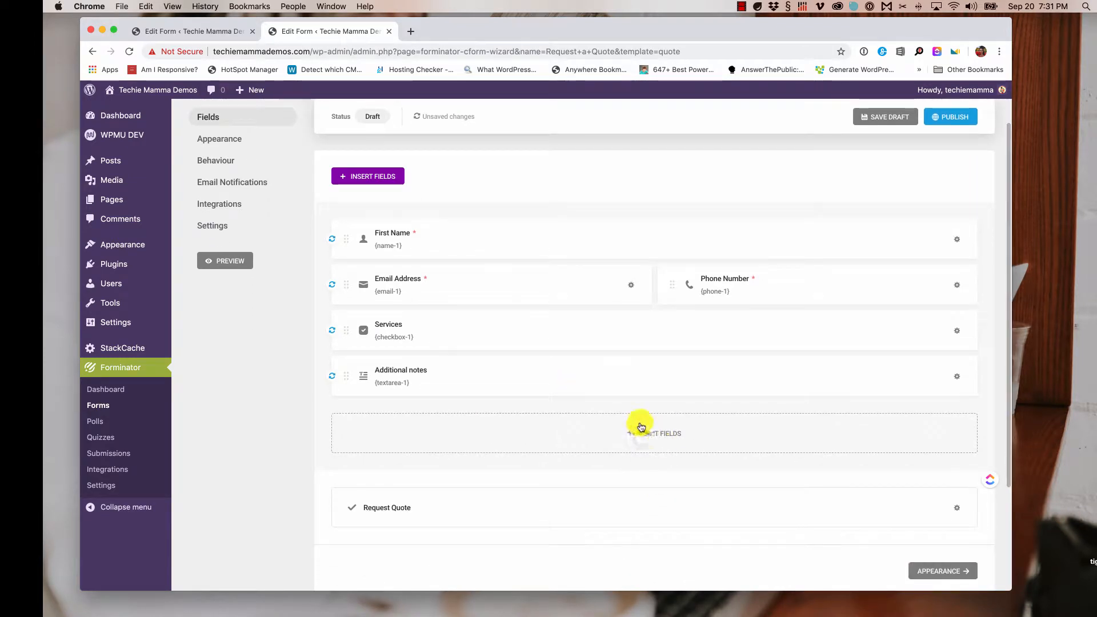
pyautogui.click(641, 429)
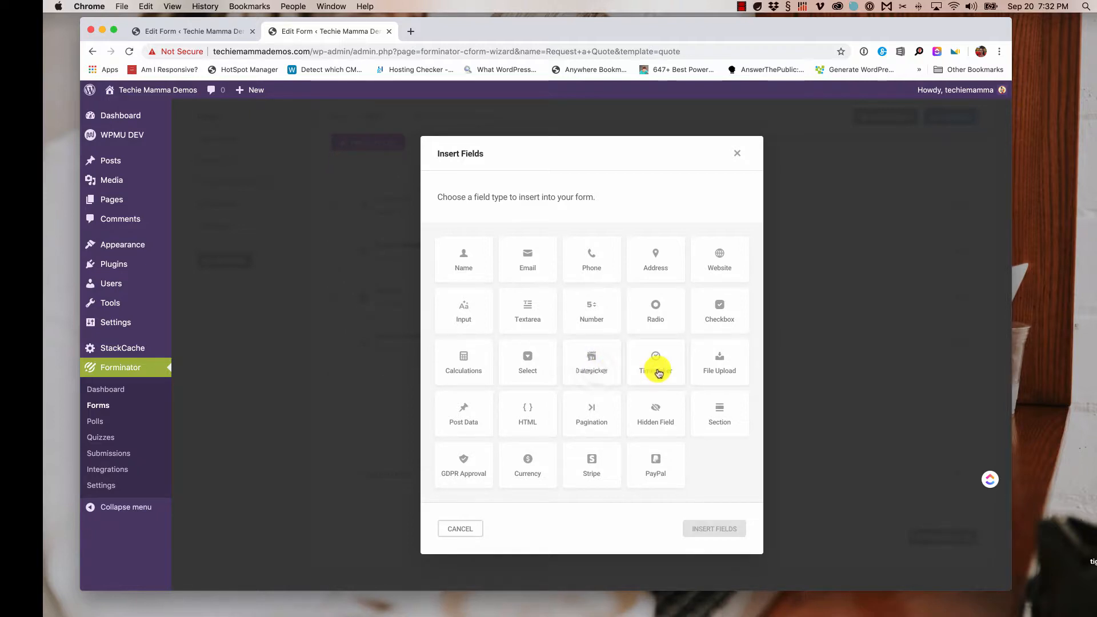
# - Insert Datepicker, Timepicker, GDPR Approval, Section and Pagination fields into the form
pyautogui.click(609, 370)
pyautogui.click(651, 368)
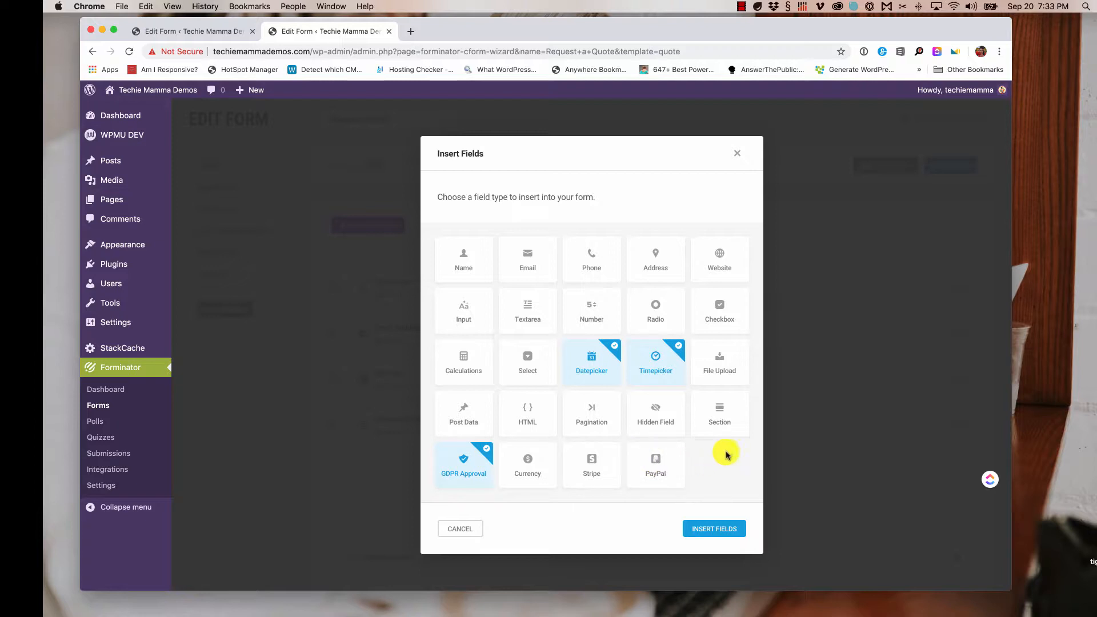
pyautogui.click(720, 421)
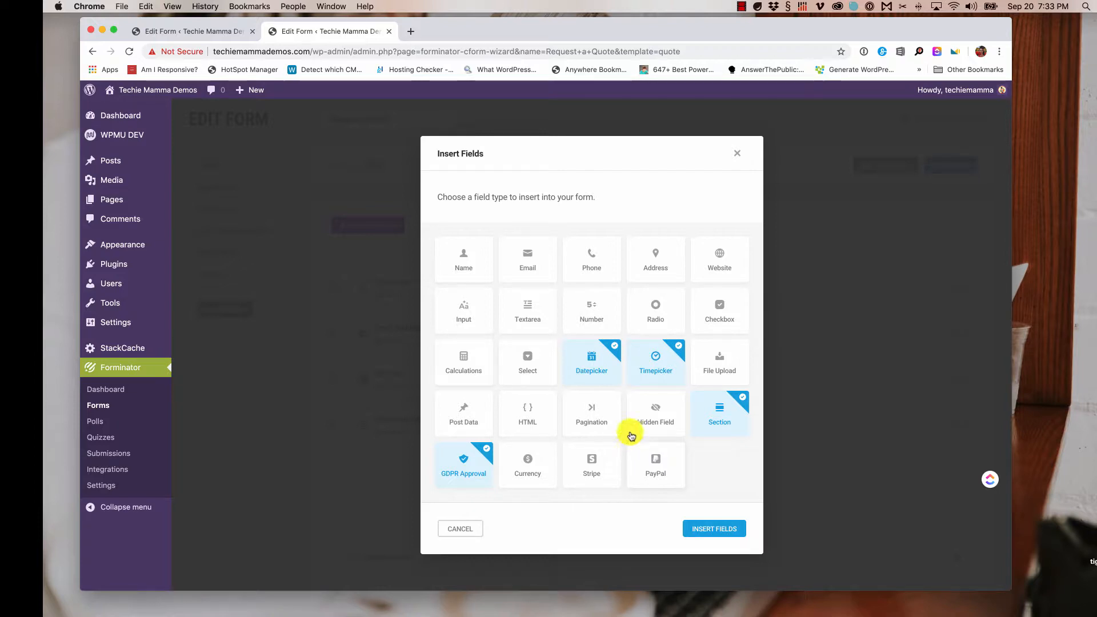
pyautogui.click(594, 415)
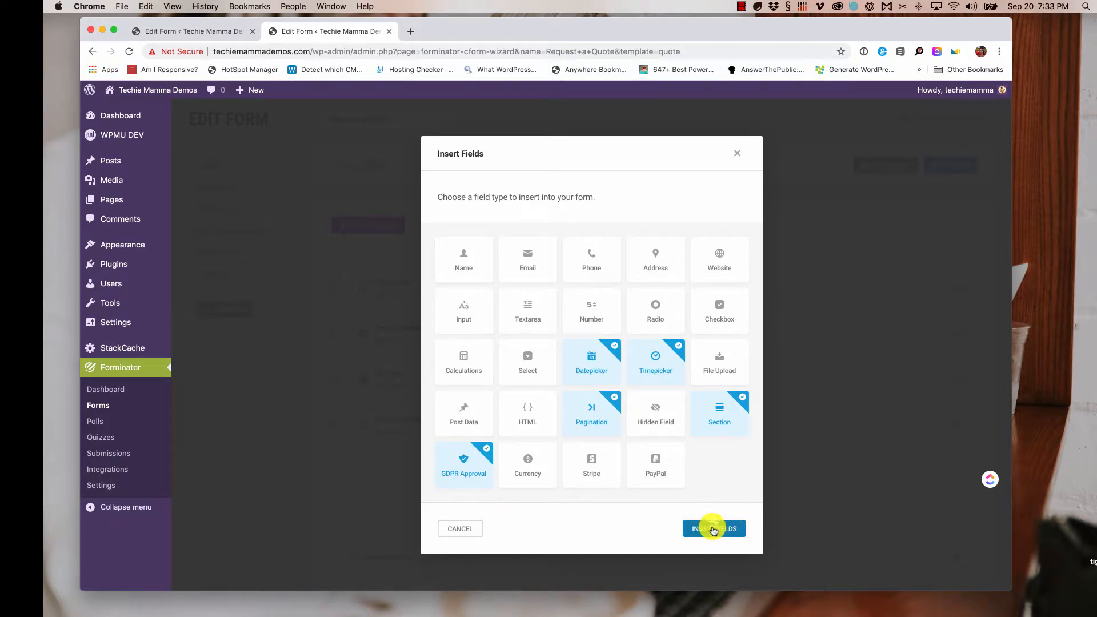
pyautogui.click(714, 530)
# - Drag Form Section to the top and retitle it 'Contact Information'
pyautogui.scroll(-5, 722, 508)
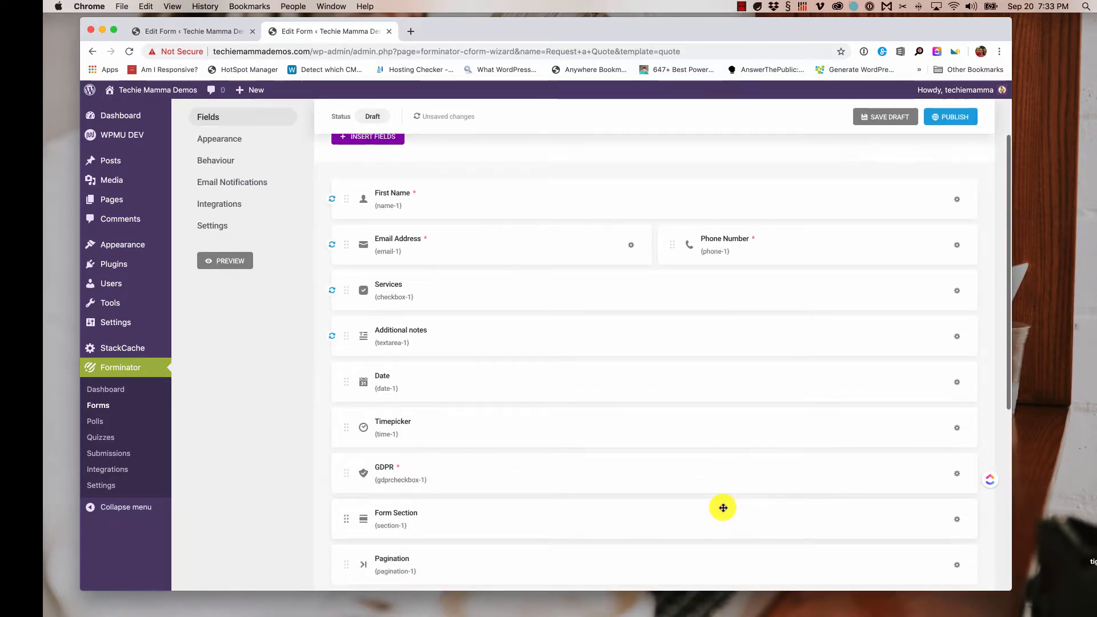
pyautogui.moveTo(412, 481); pyautogui.dragTo(453, 140)
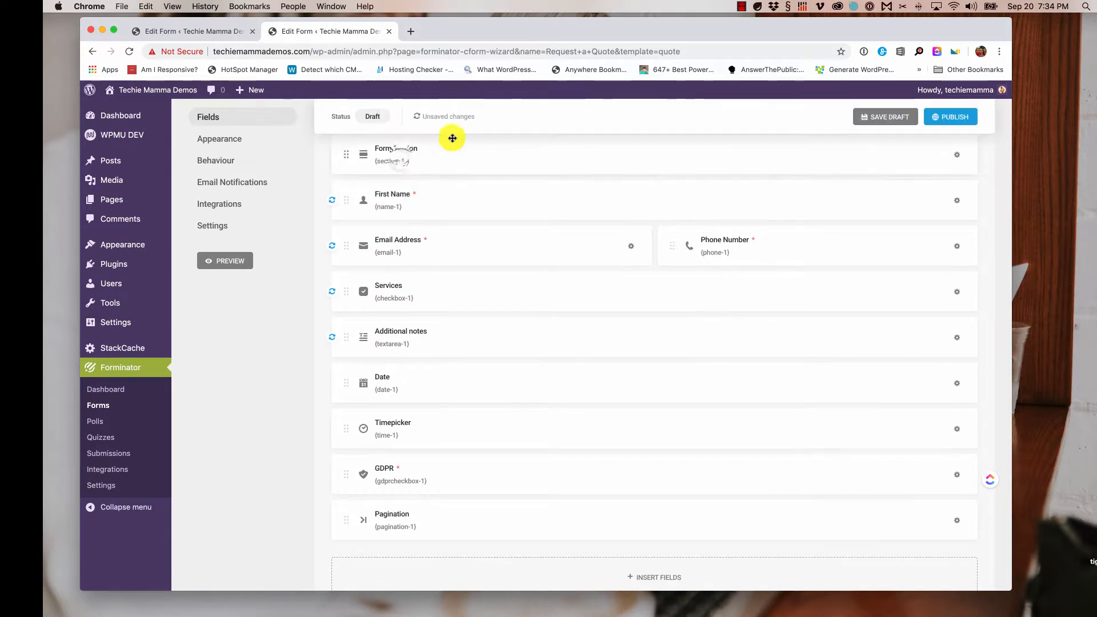
pyautogui.click(437, 150)
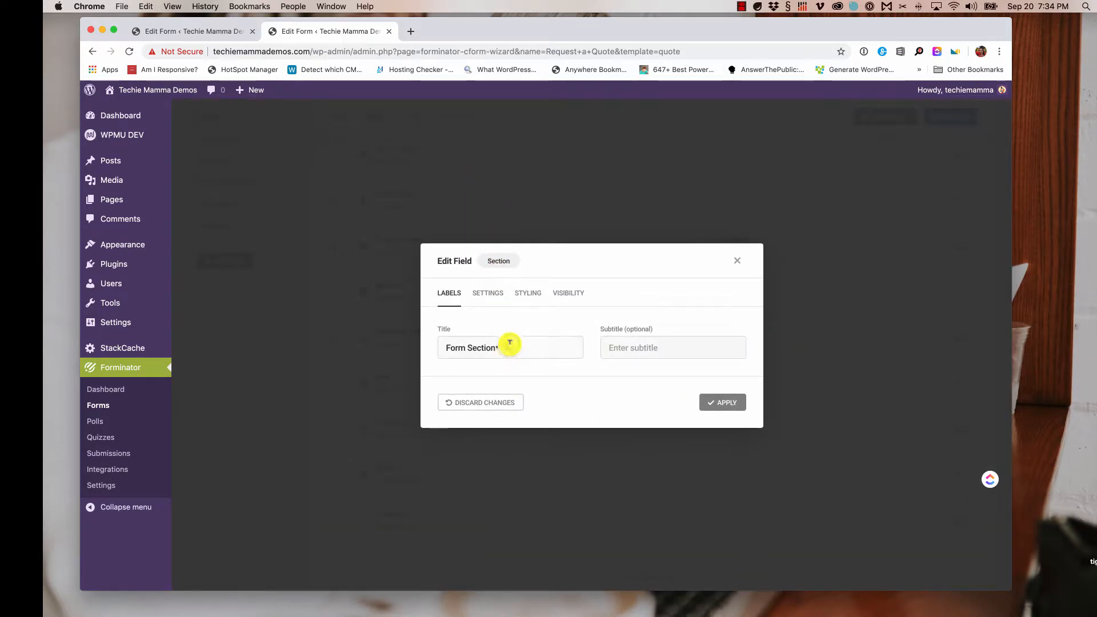
pyautogui.tripleClick(510, 343)
pyautogui.press('BackSpace')
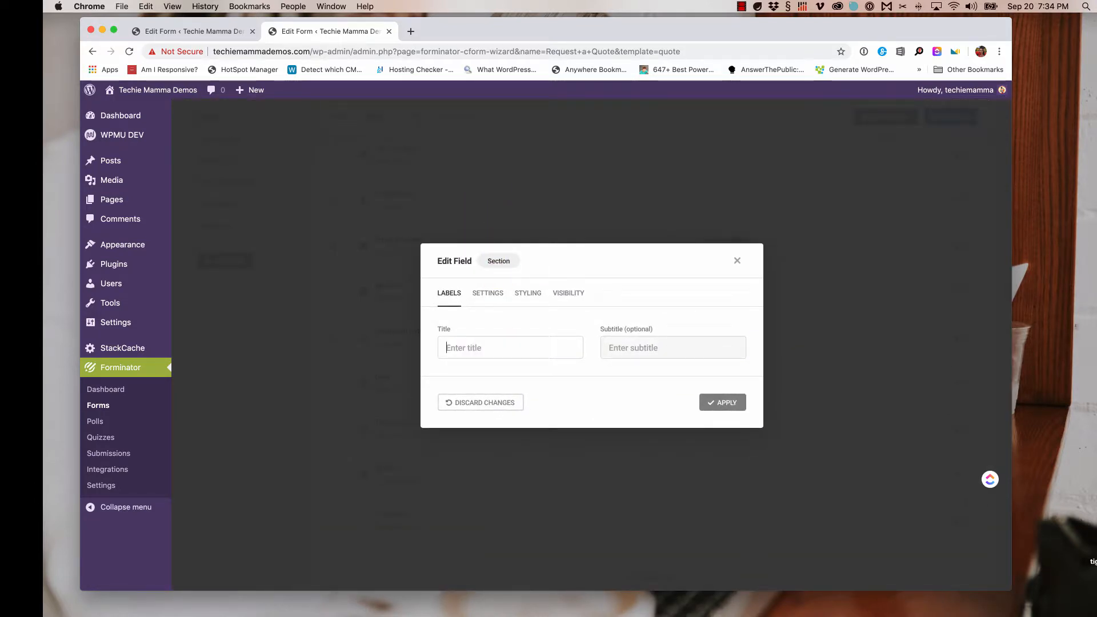
pyautogui.write('Cpm')
pyautogui.press('BackSpace')
pyautogui.write('ntact Information')
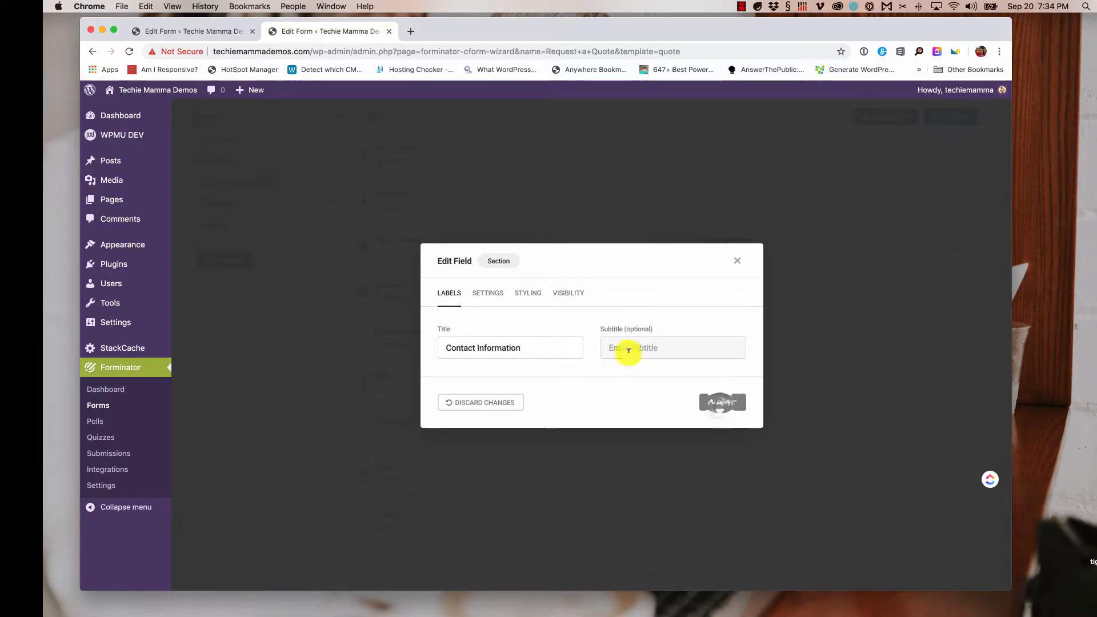
pyautogui.click(721, 403)
pyautogui.scroll(1, 681, 380)
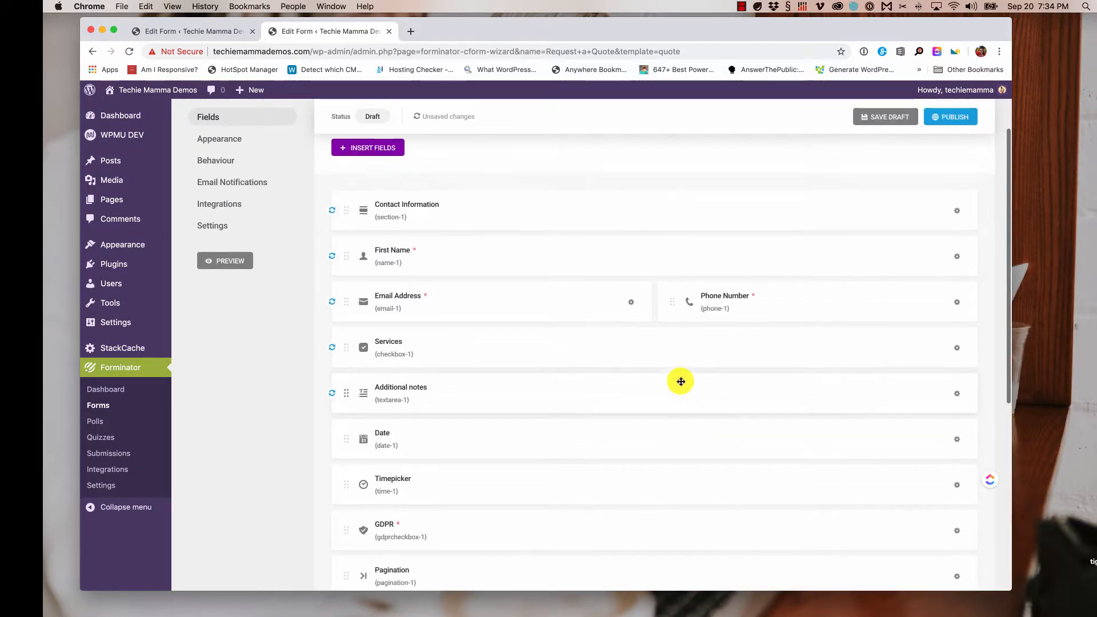
pyautogui.scroll(-1, 502, 394)
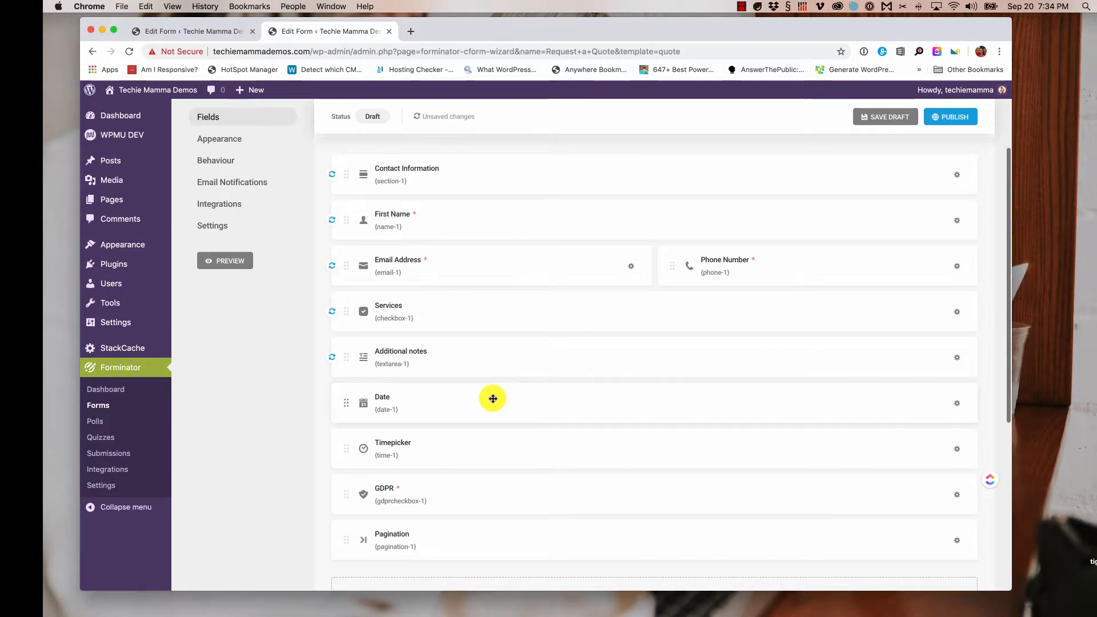
# - Relabel the Date field 'Project Due Date', keeping Calendar type and m/d/Y format, and apply
pyautogui.click(554, 402)
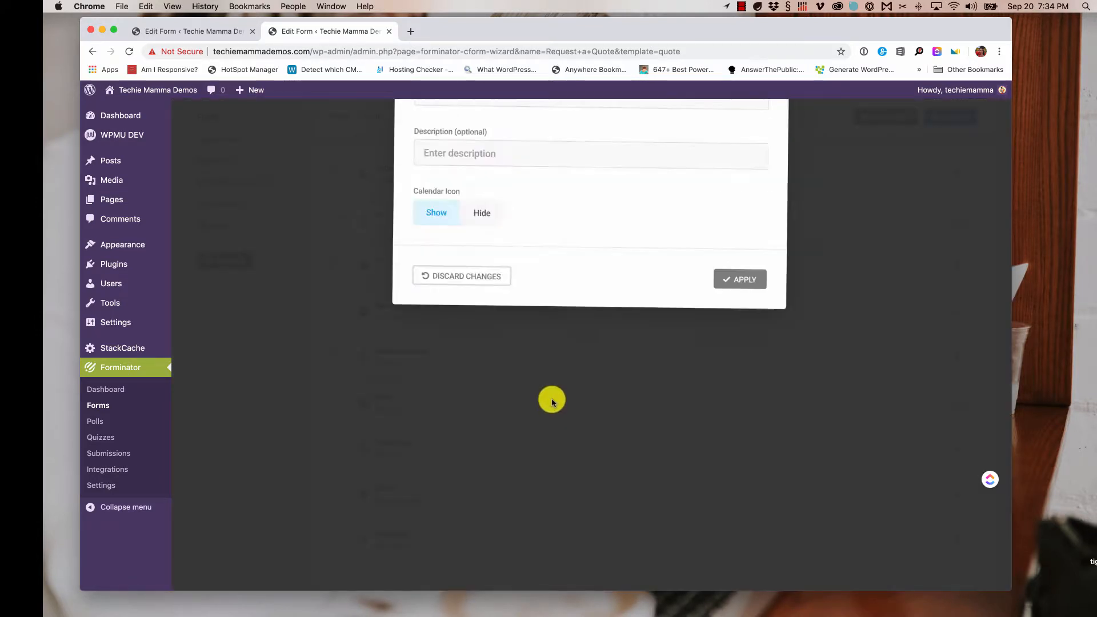
pyautogui.click(503, 295)
pyautogui.doubleClick(503, 295)
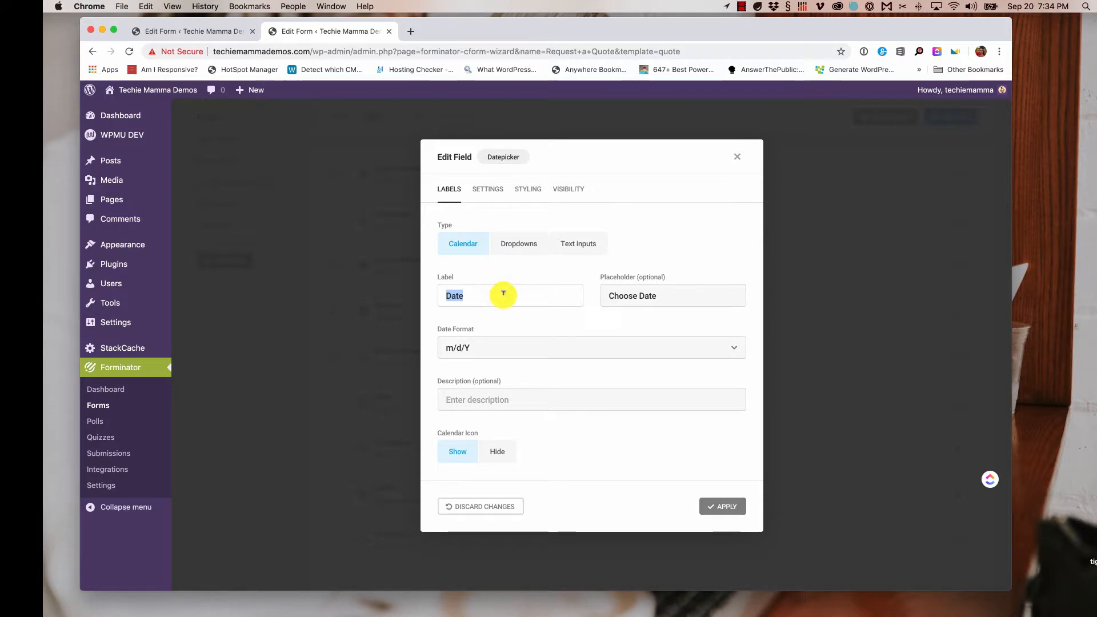
pyautogui.press('BackSpace')
pyautogui.write('Project Due')
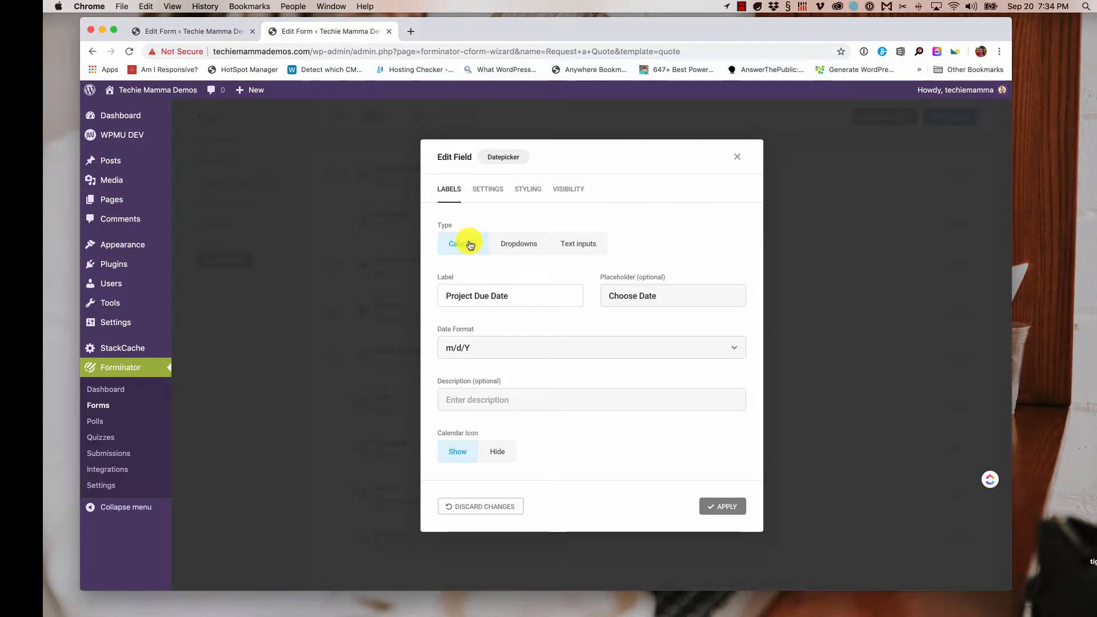
pyautogui.click(520, 243)
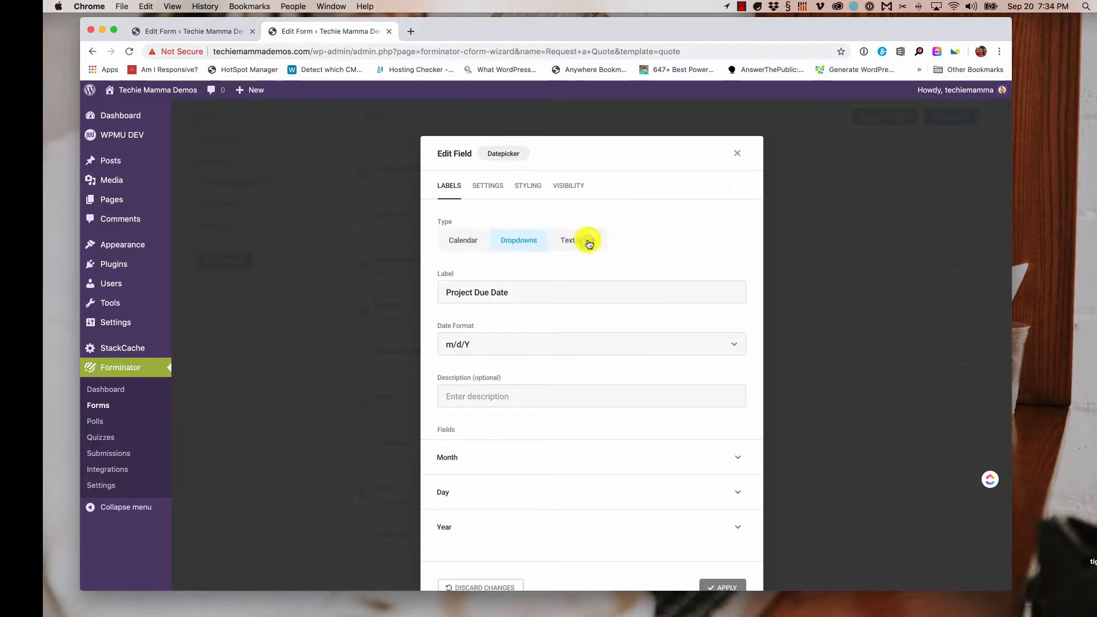
pyautogui.click(457, 240)
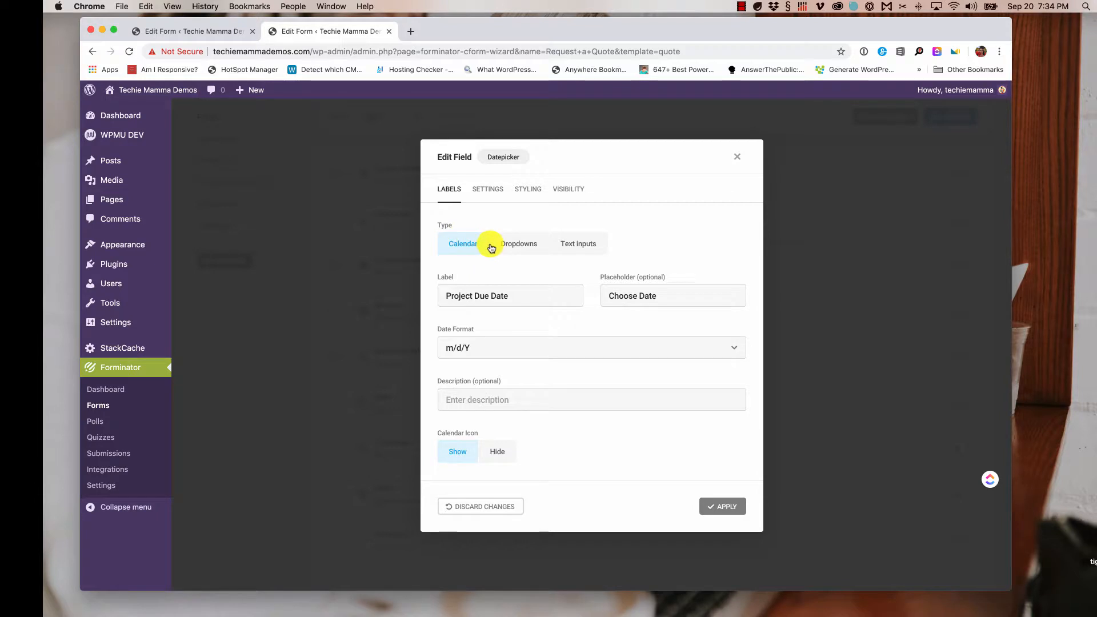
pyautogui.click(522, 246)
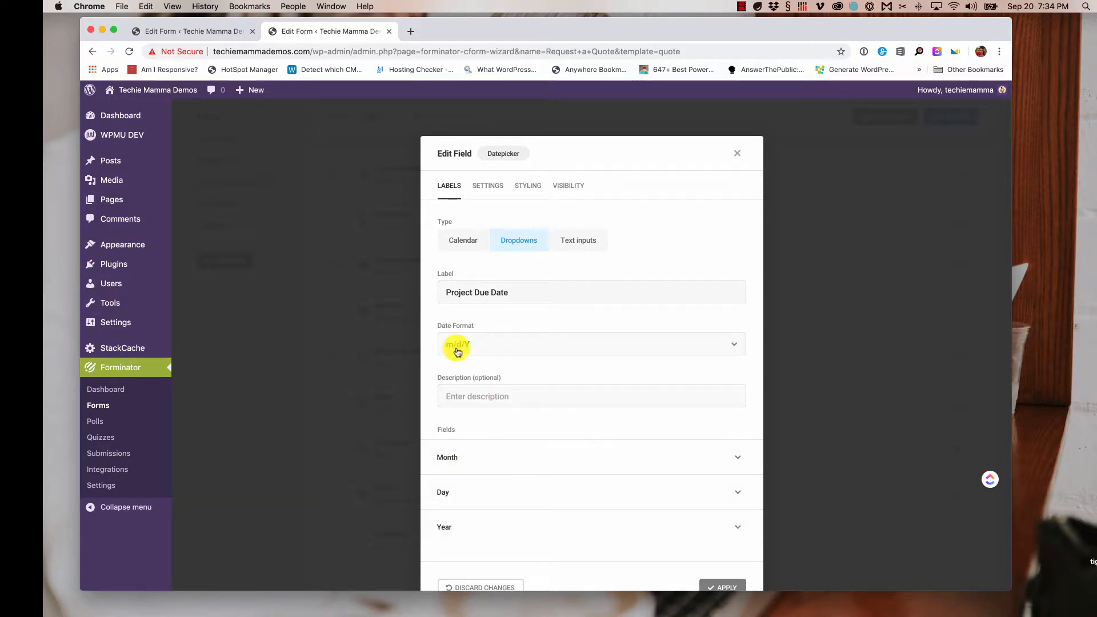
pyautogui.click(484, 347)
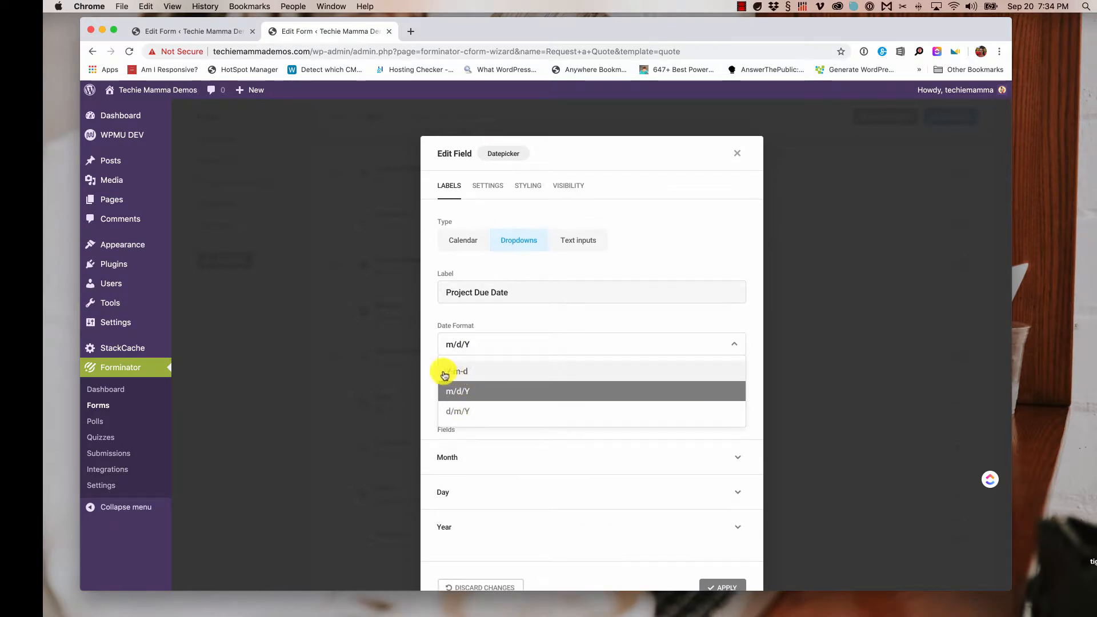
pyautogui.click(474, 345)
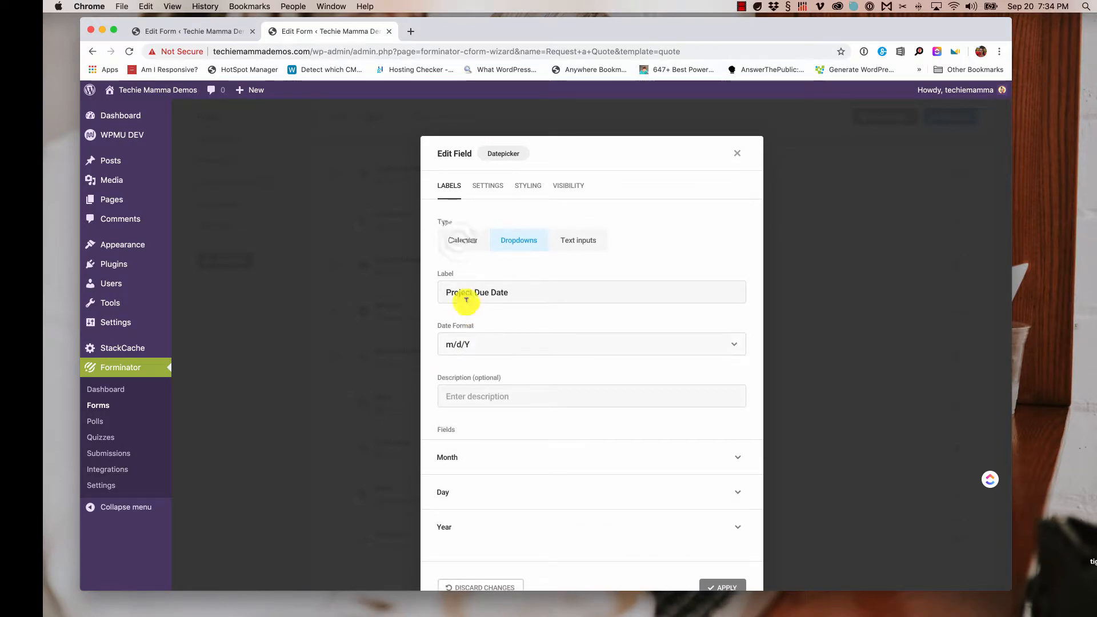
pyautogui.click(459, 244)
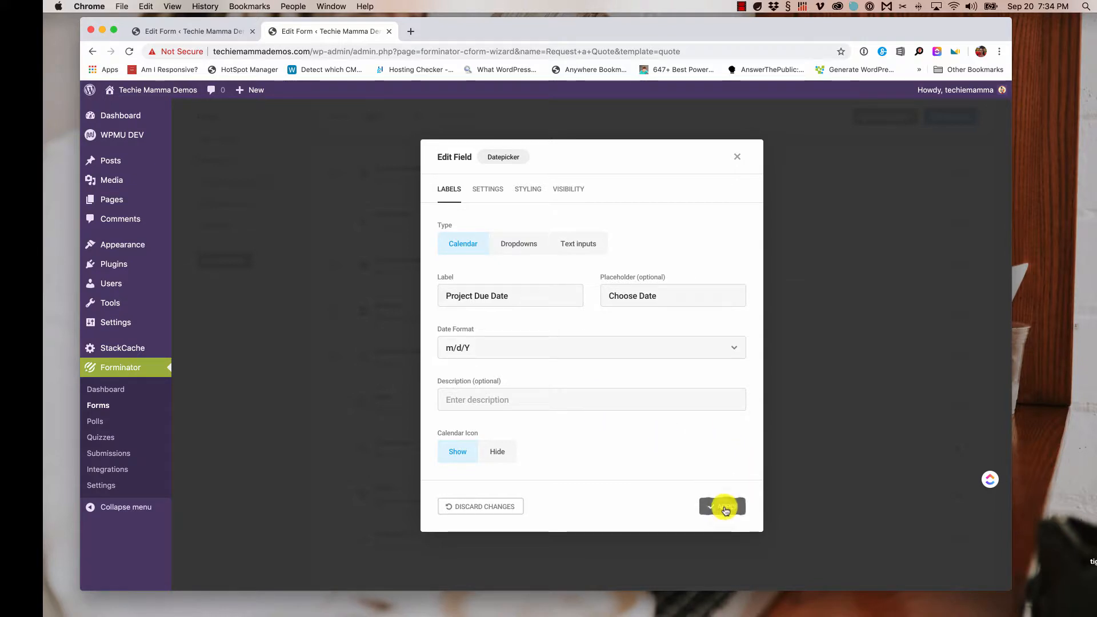
pyautogui.click(724, 509)
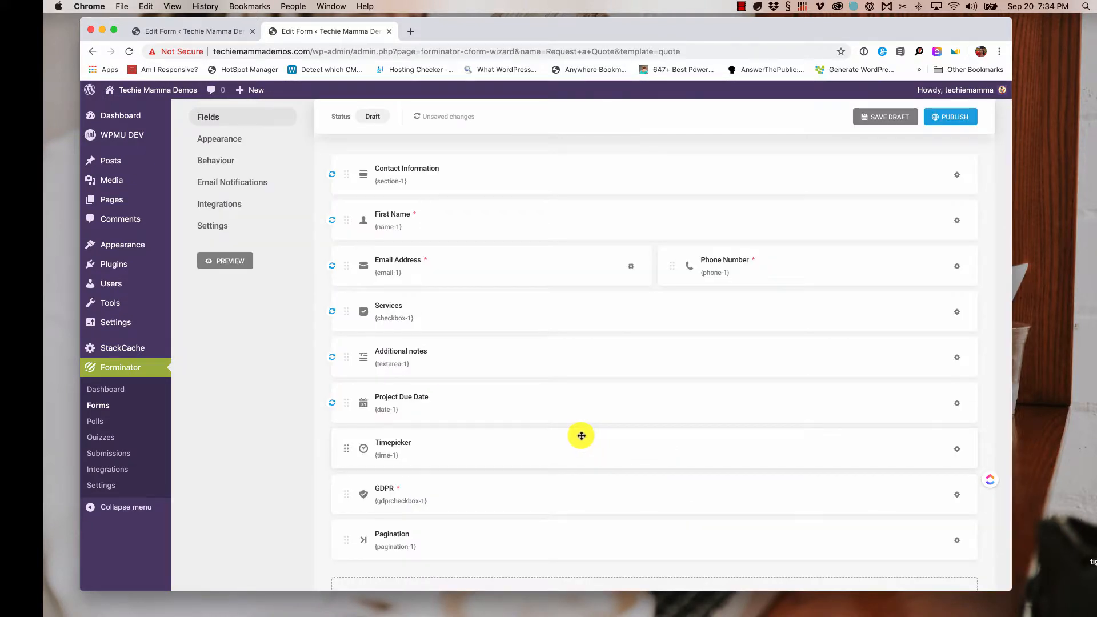
# - Set the Timepicker field to Dropdowns, label it 'Requested Launch Time', and apply
pyautogui.click(424, 414)
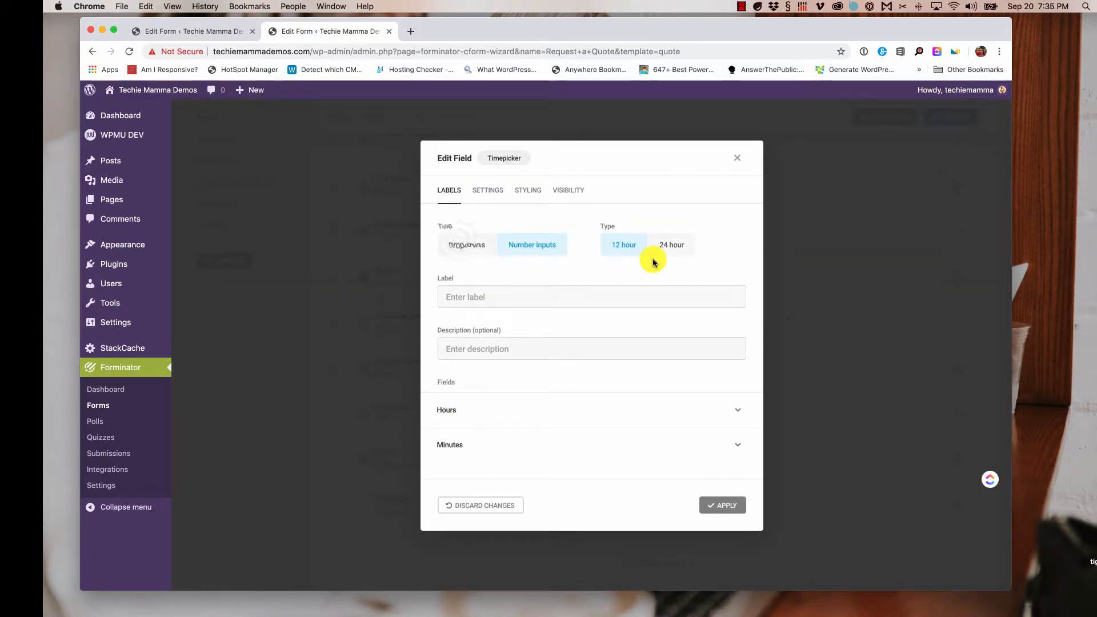
pyautogui.click(460, 243)
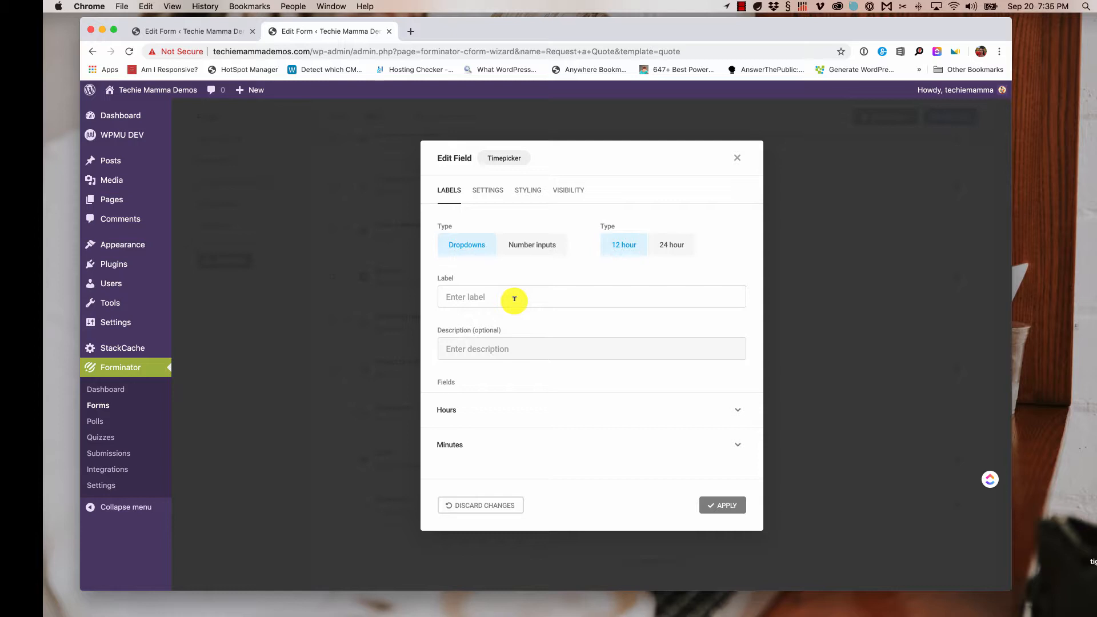
pyautogui.click(515, 298)
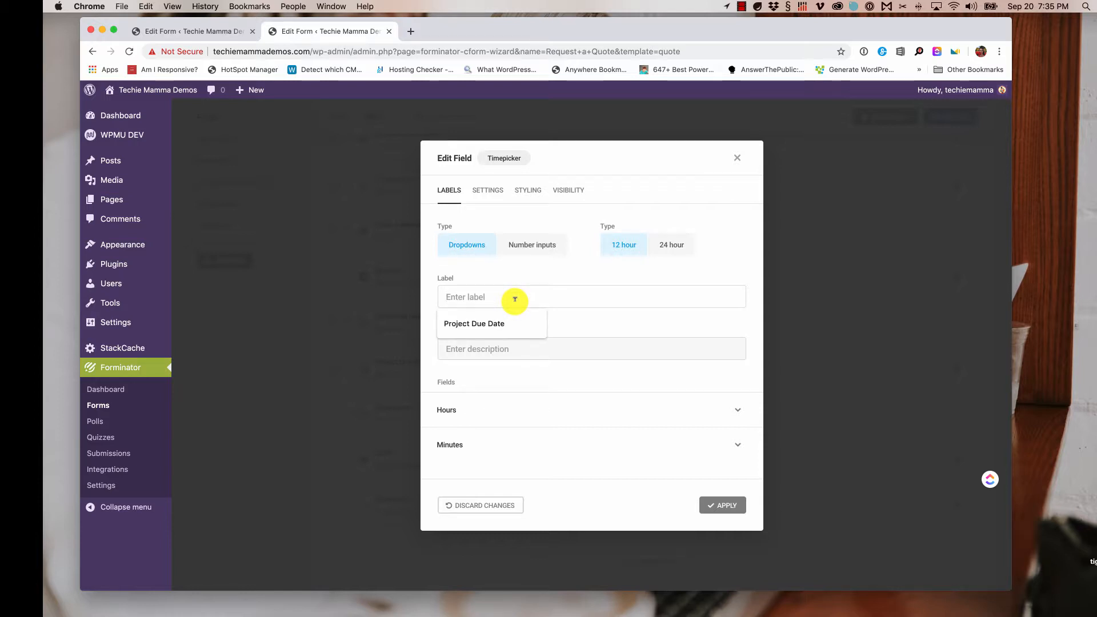
pyautogui.write('Launch Time')
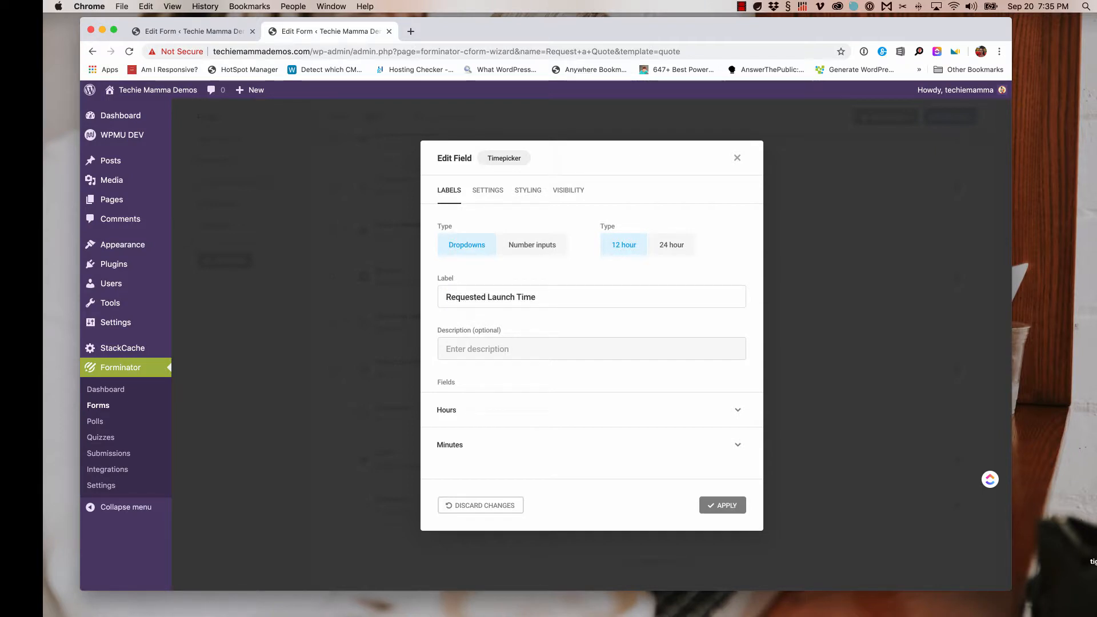
pyautogui.click(726, 505)
# - Move the page break below Services and Additional notes below Requested Launch Time
pyautogui.scroll(-3, 492, 448)
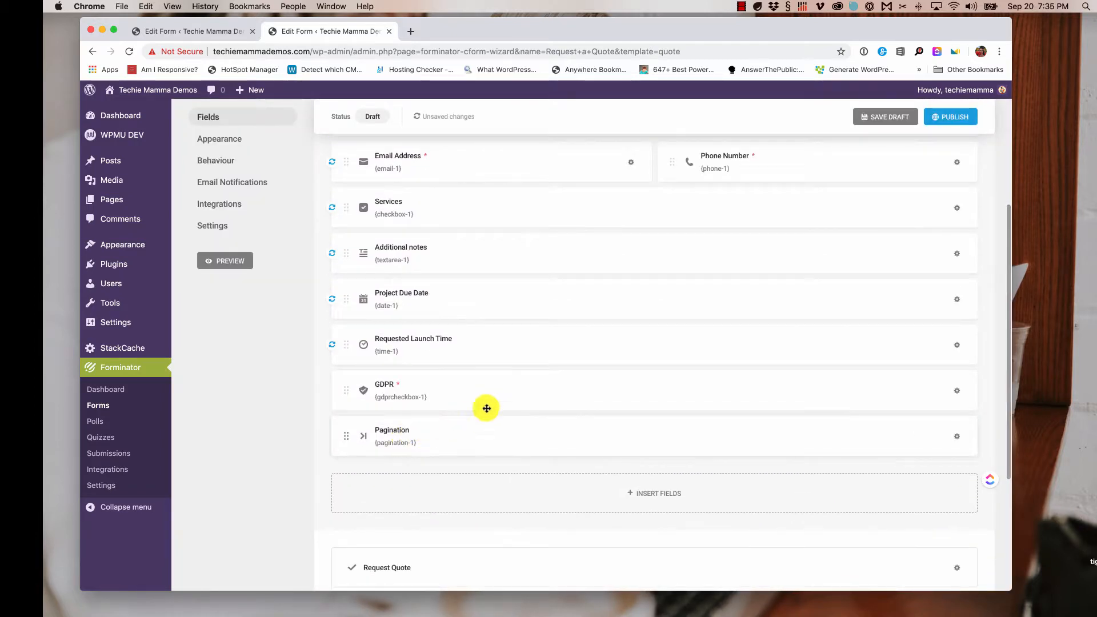
pyautogui.scroll(1, 483, 384)
pyautogui.moveTo(434, 470); pyautogui.dragTo(472, 304)
pyautogui.scroll(2, 473, 304)
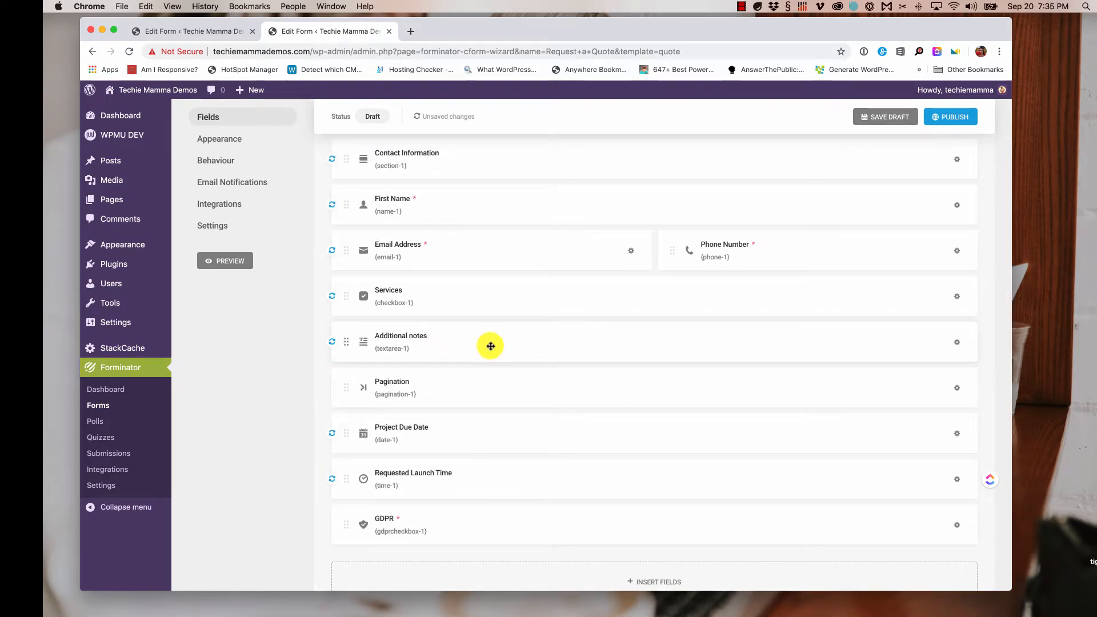
pyautogui.moveTo(490, 345); pyautogui.dragTo(490, 496)
pyautogui.scroll(2, 532, 342)
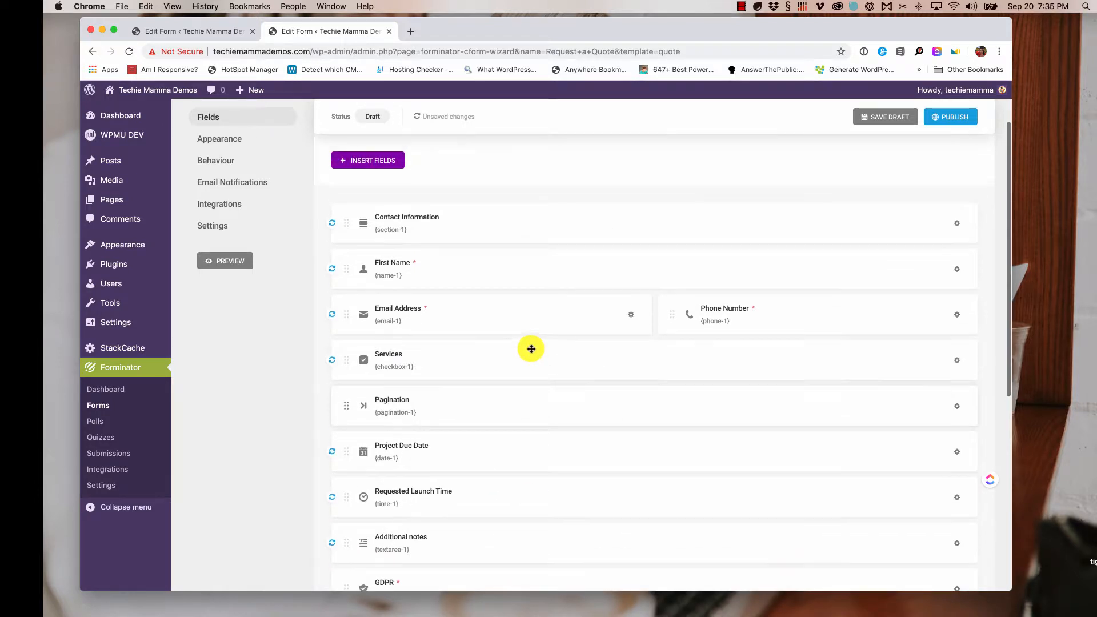
# - Apply the page break's settings, keeping its Project Details step label
pyautogui.click(457, 406)
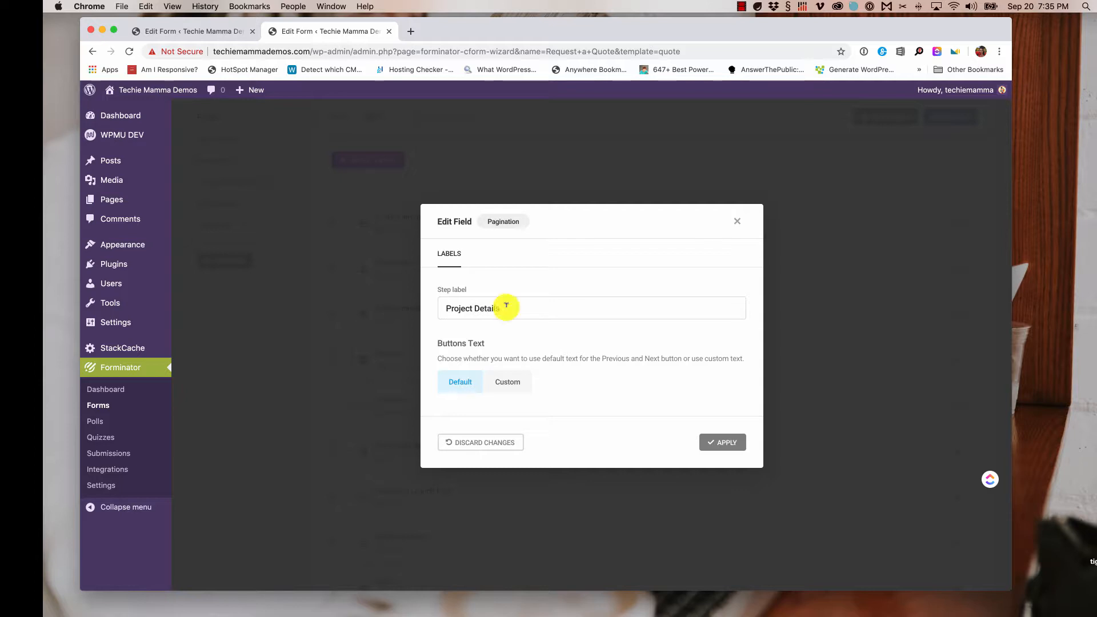
pyautogui.click(726, 444)
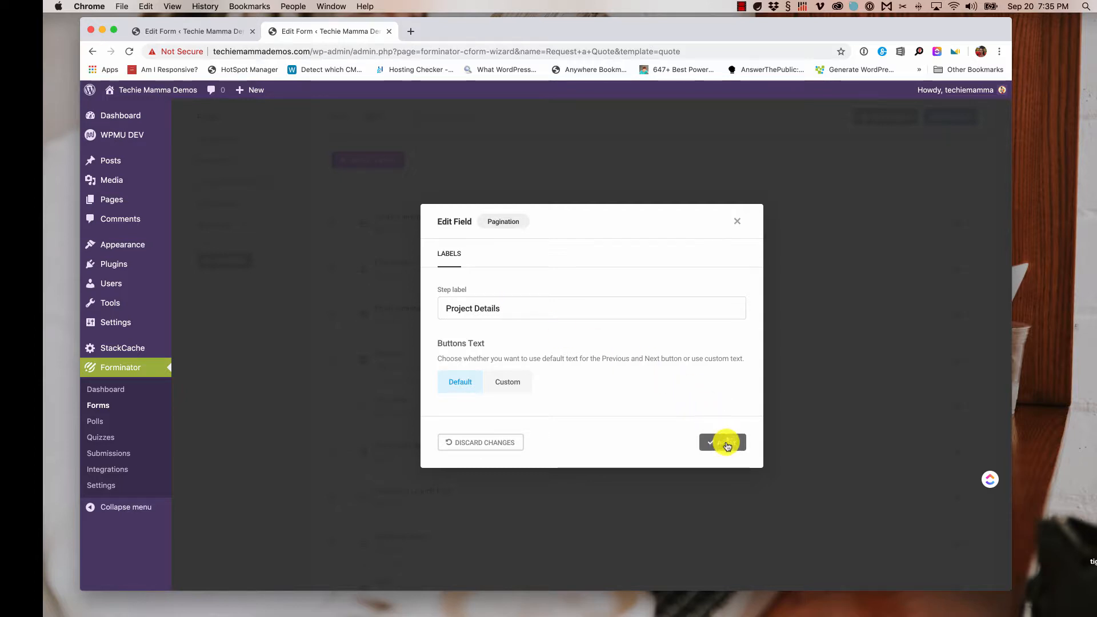
pyautogui.scroll(-2, 487, 403)
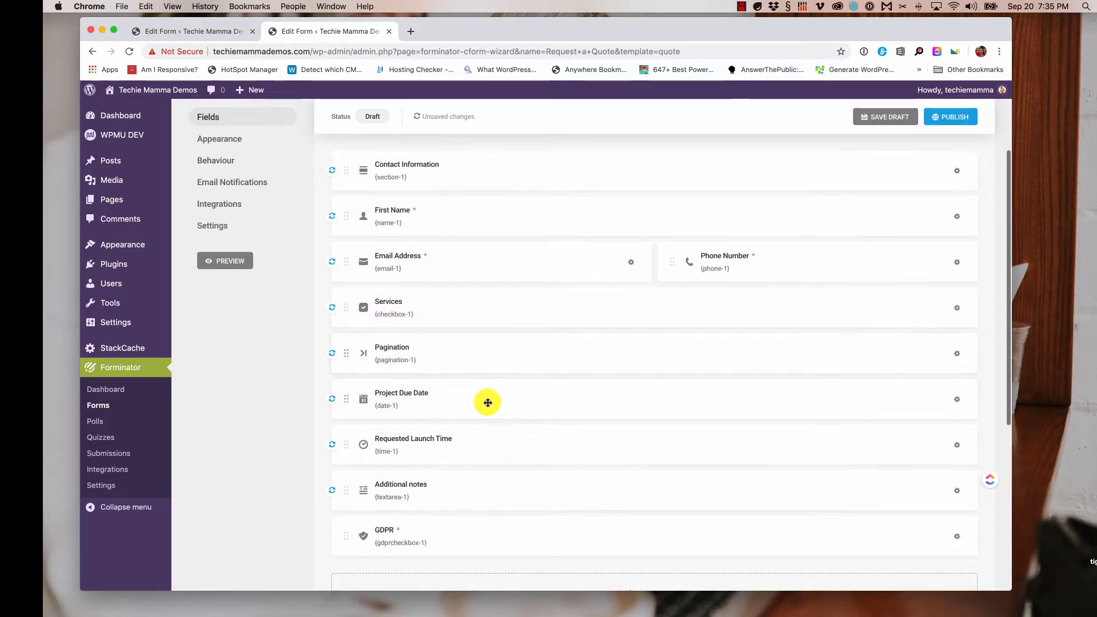
pyautogui.scroll(-1, 489, 402)
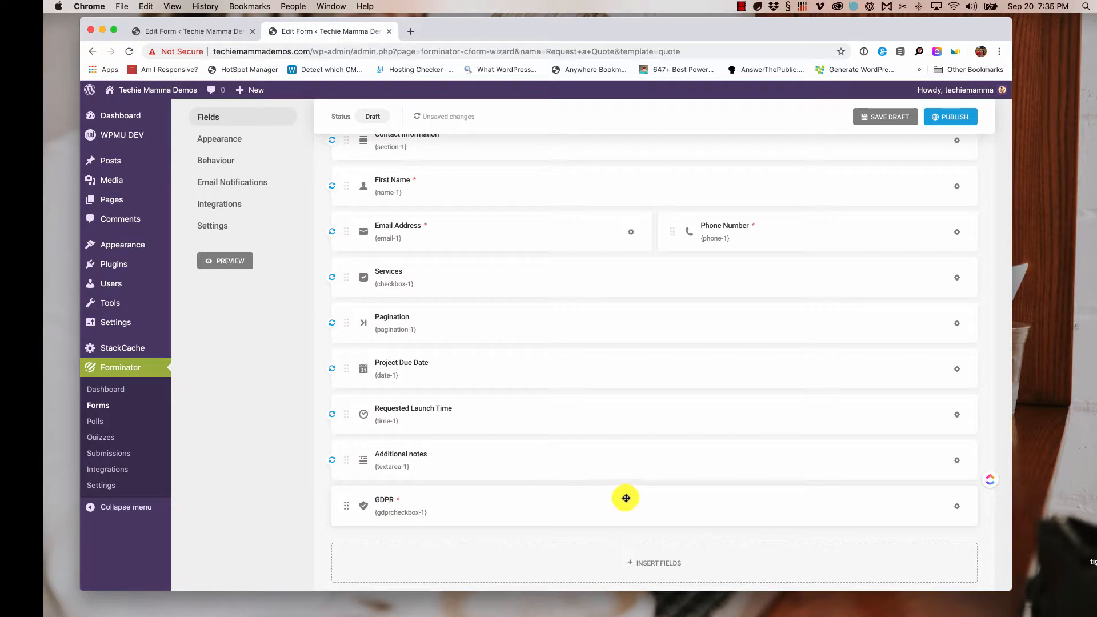
pyautogui.scroll(1, 633, 477)
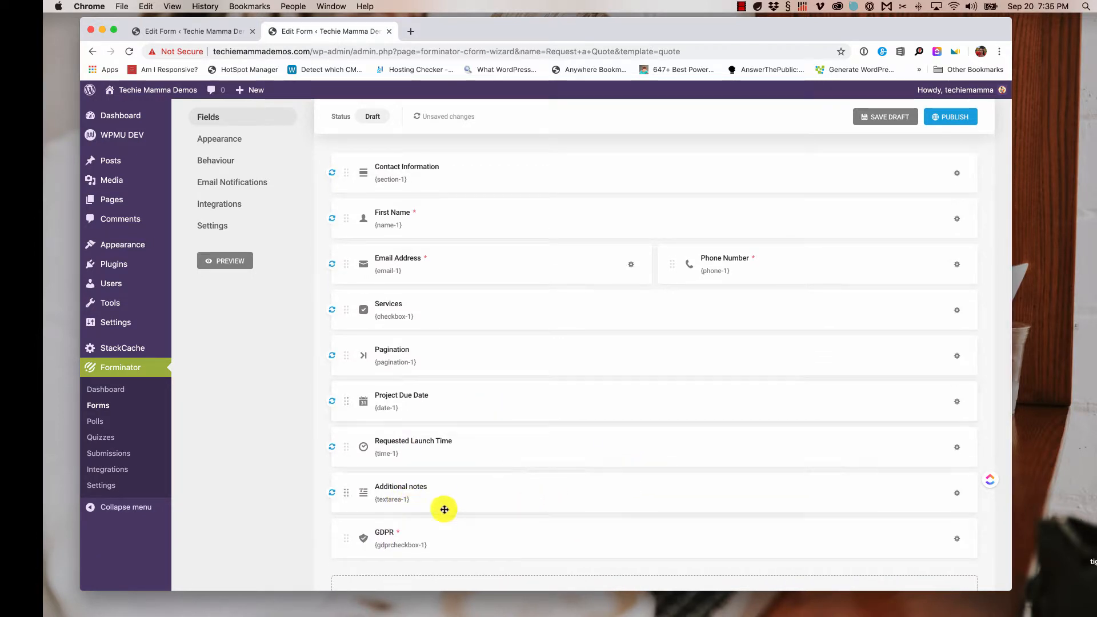
pyautogui.scroll(1, 444, 491)
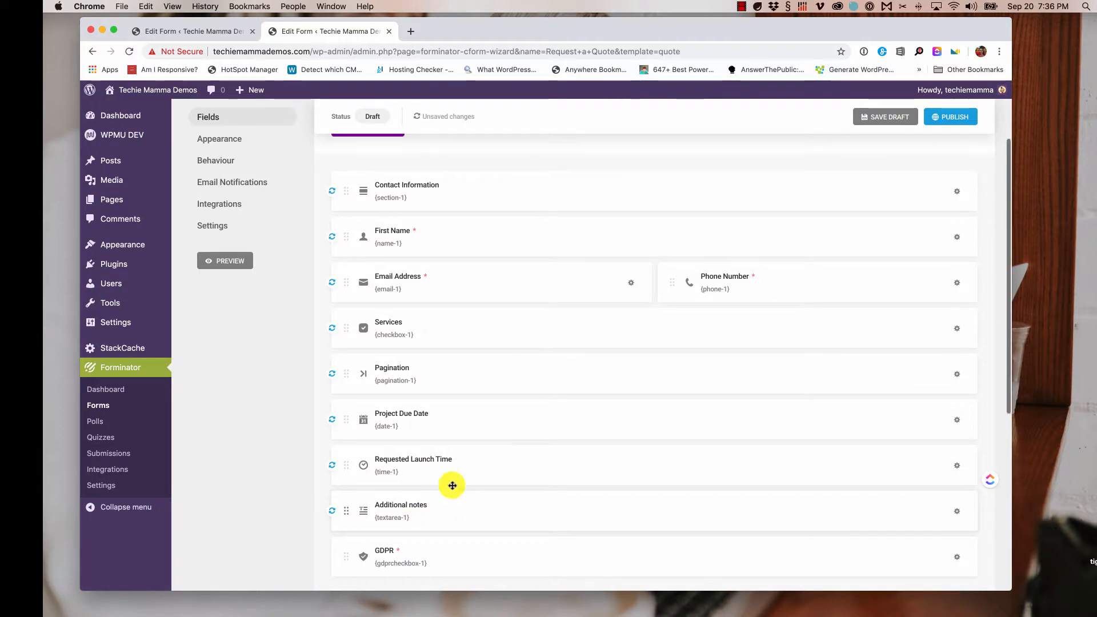
# - Add a new visibility rule to the Project Due Date field
pyautogui.click(462, 421)
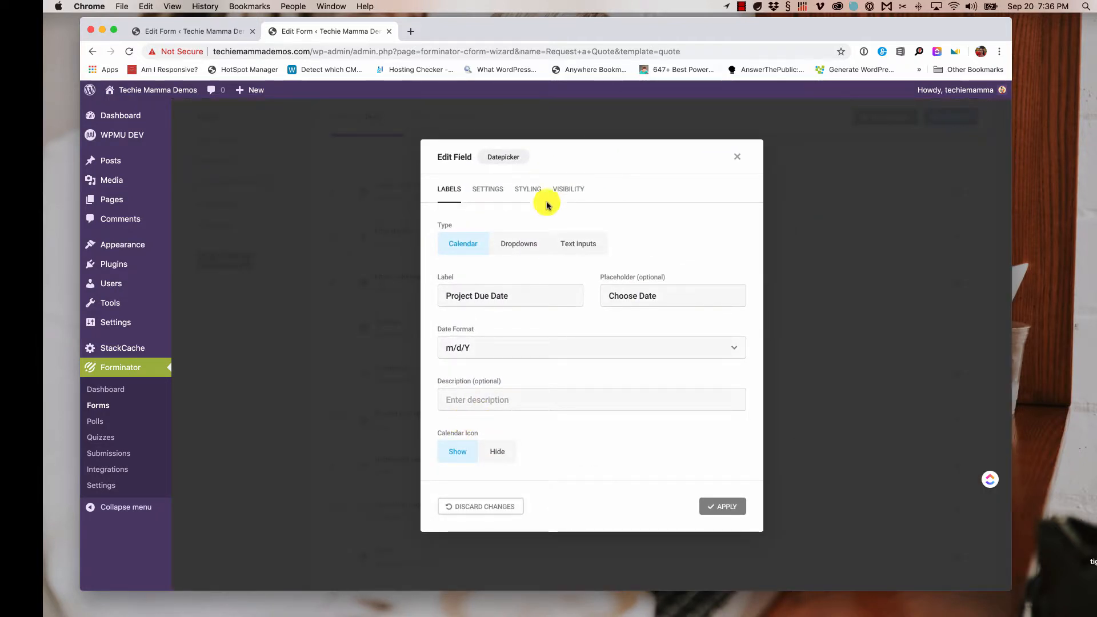
pyautogui.click(578, 193)
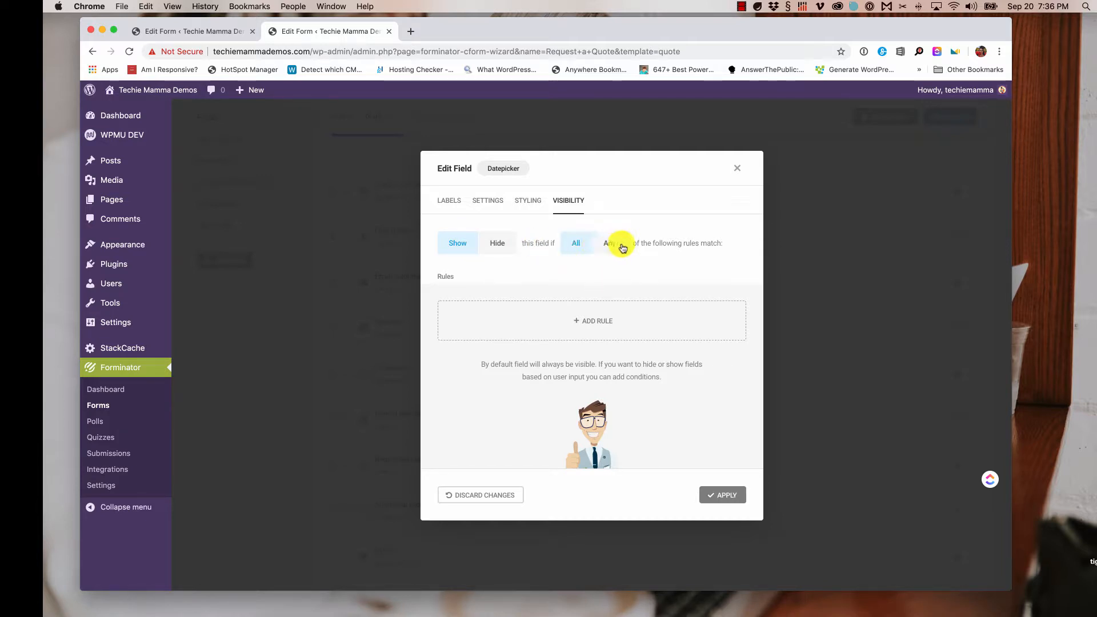
pyautogui.click(594, 326)
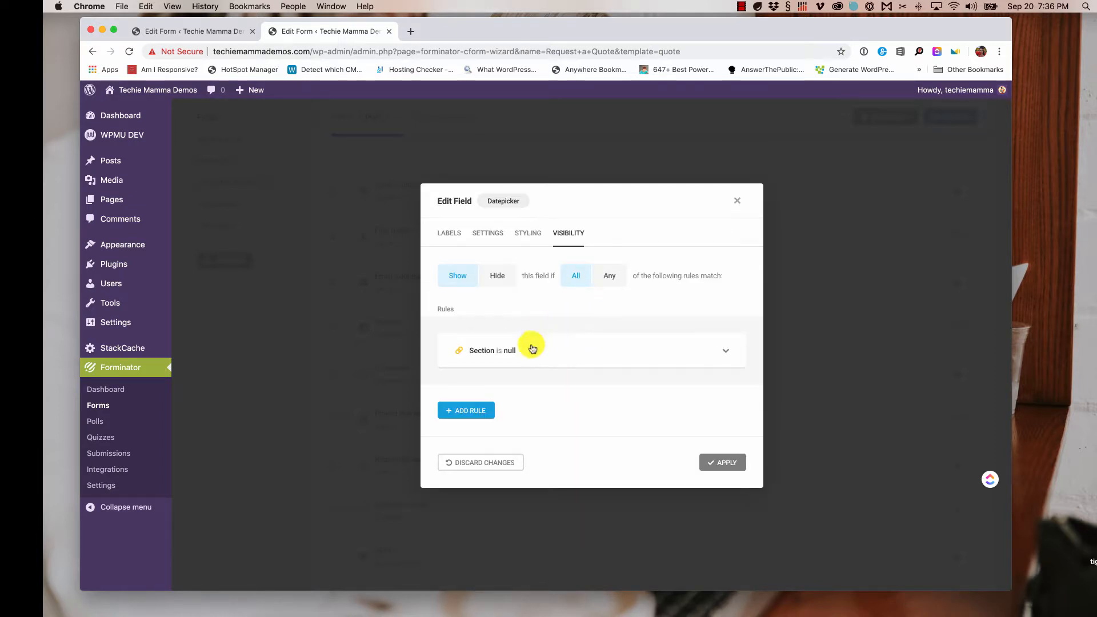
pyautogui.click(657, 350)
# - Make the rule show the field when Services is Having Web Design, then apply it
pyautogui.click(598, 371)
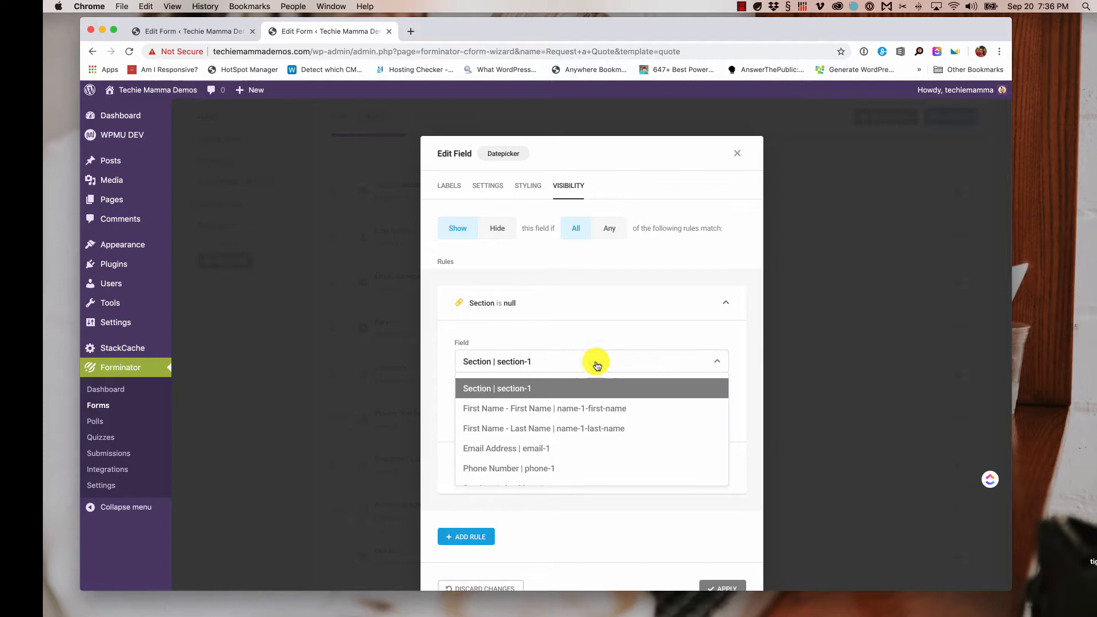
pyautogui.scroll(-3, 583, 416)
pyautogui.click(569, 412)
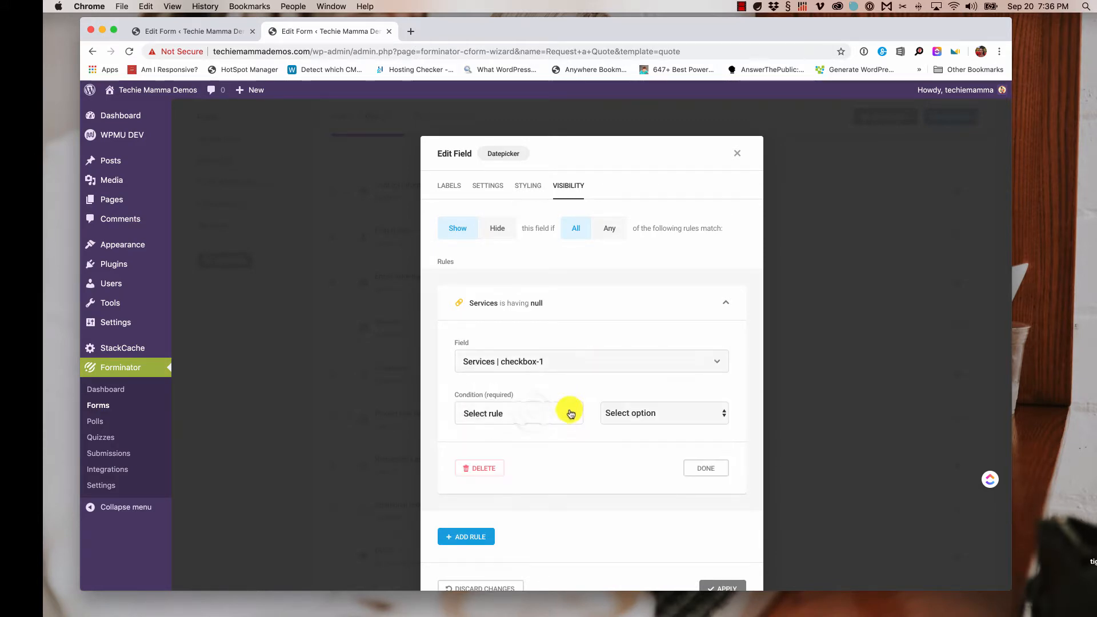
pyautogui.click(552, 415)
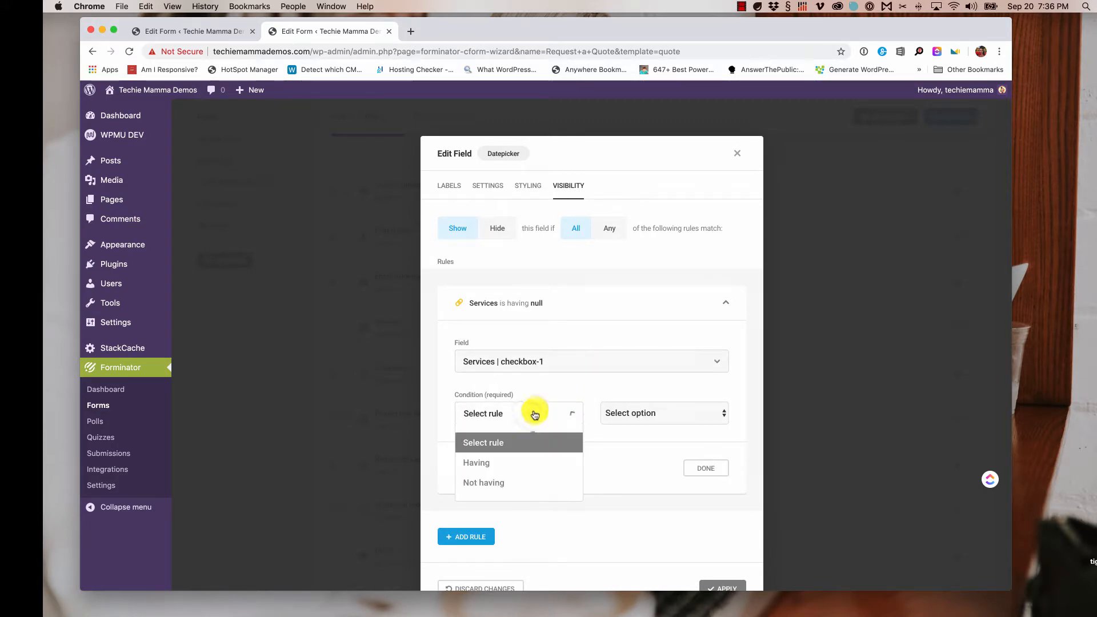
pyautogui.click(534, 464)
pyautogui.click(691, 415)
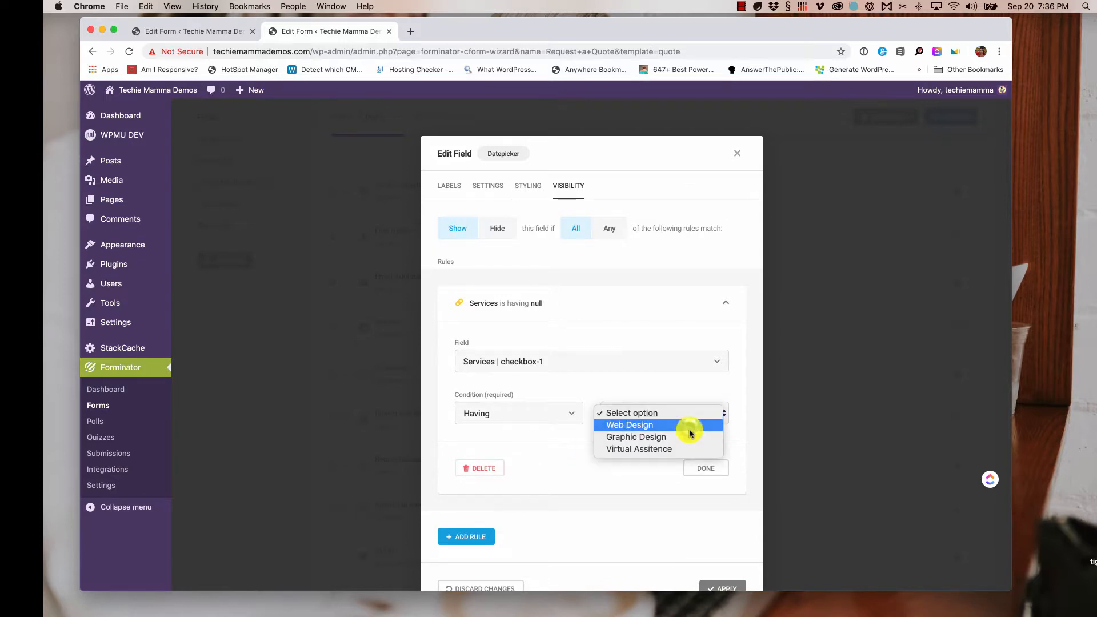
pyautogui.click(691, 426)
pyautogui.click(712, 468)
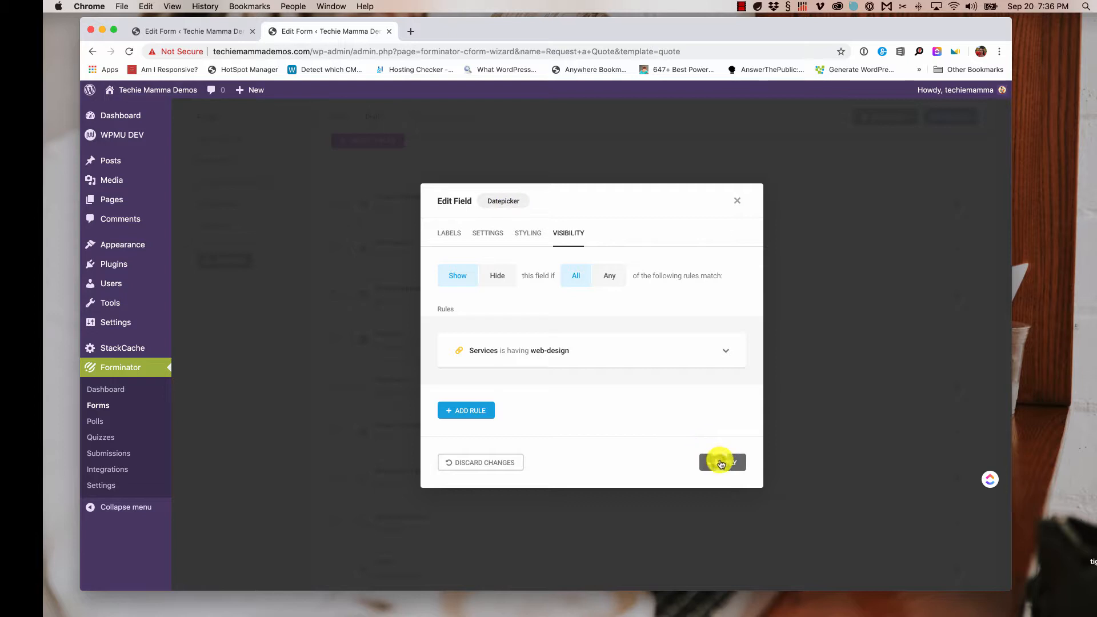
pyautogui.click(721, 462)
pyautogui.scroll(-5, 724, 430)
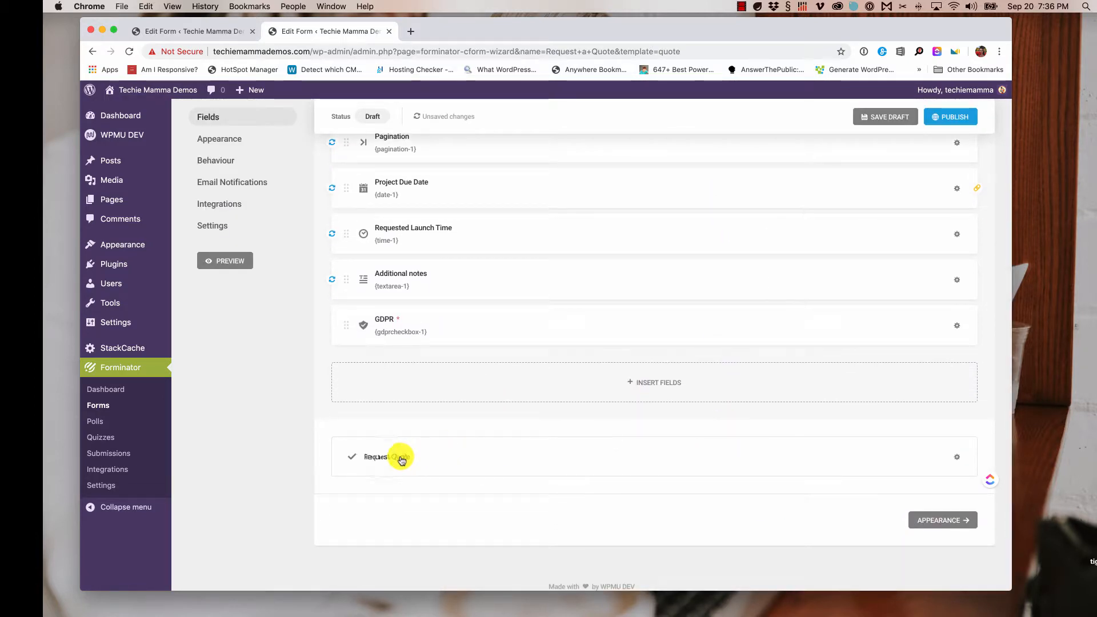
# - Check the submit button reads 'Request Quote', apply it, and go to Appearance settings
pyautogui.click(387, 460)
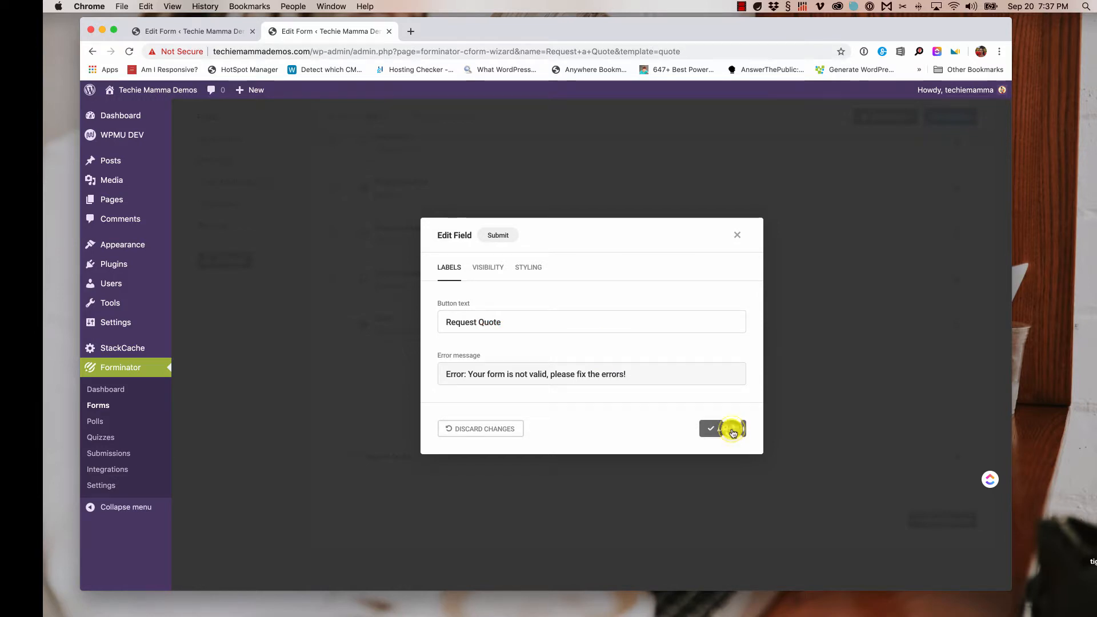
pyautogui.click(732, 430)
pyautogui.click(943, 521)
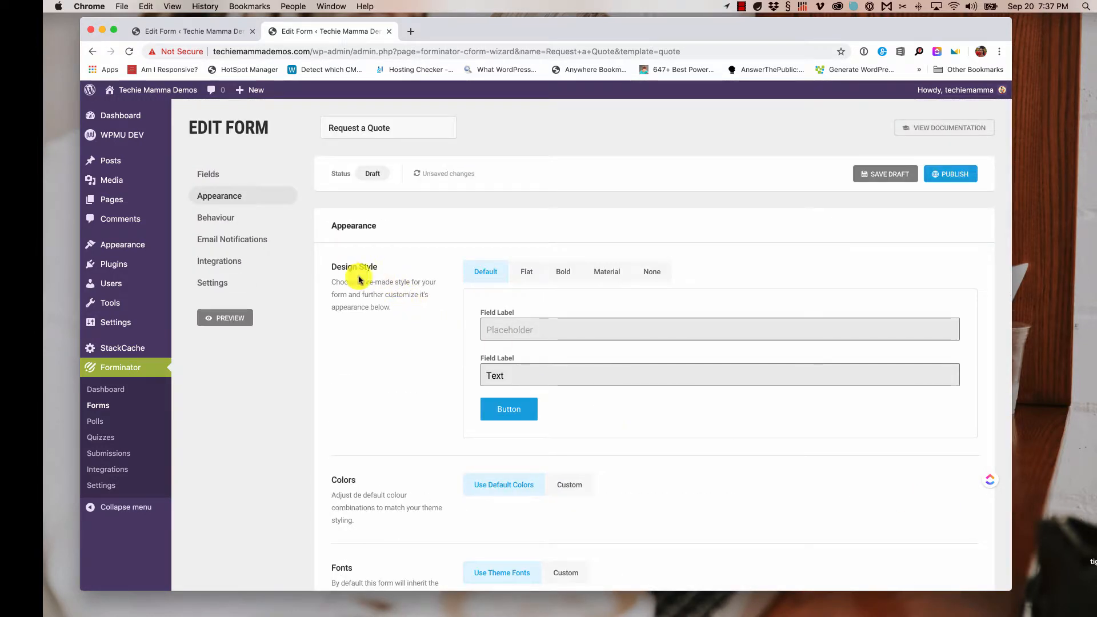
# - Preview the Flat, Bold, Material and None design styles, then choose Bold
pyautogui.click(531, 273)
pyautogui.click(560, 274)
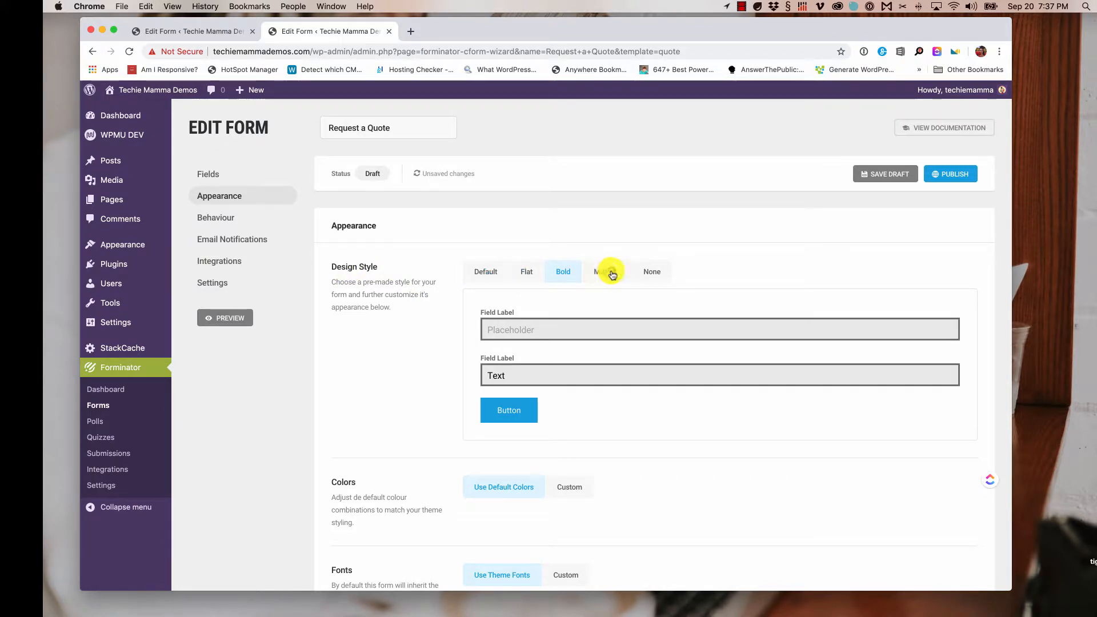
pyautogui.click(614, 274)
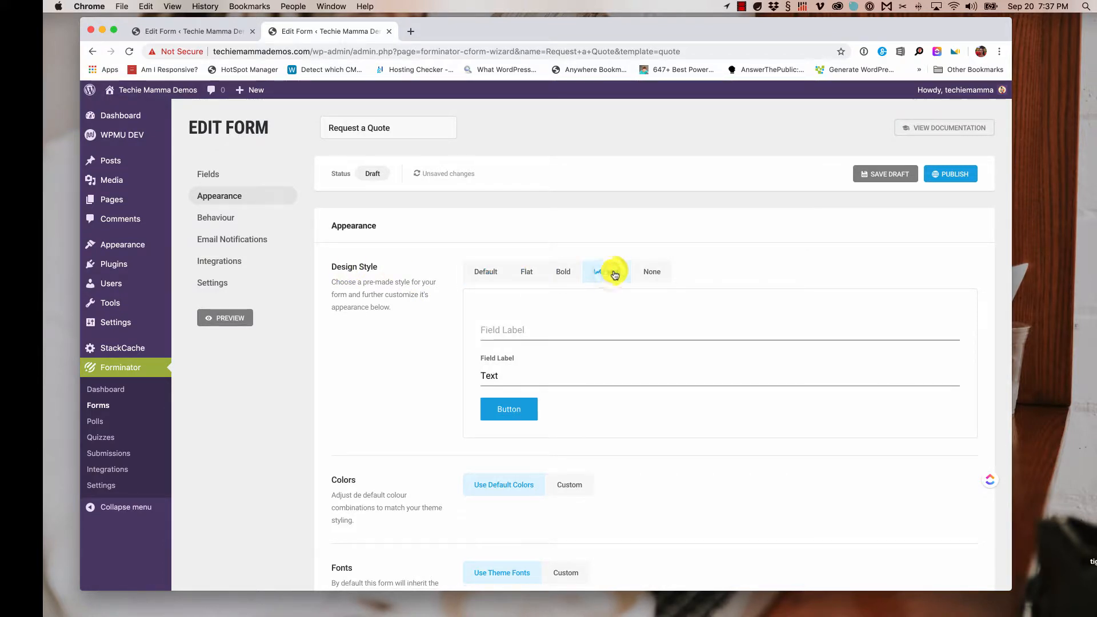
pyautogui.click(655, 274)
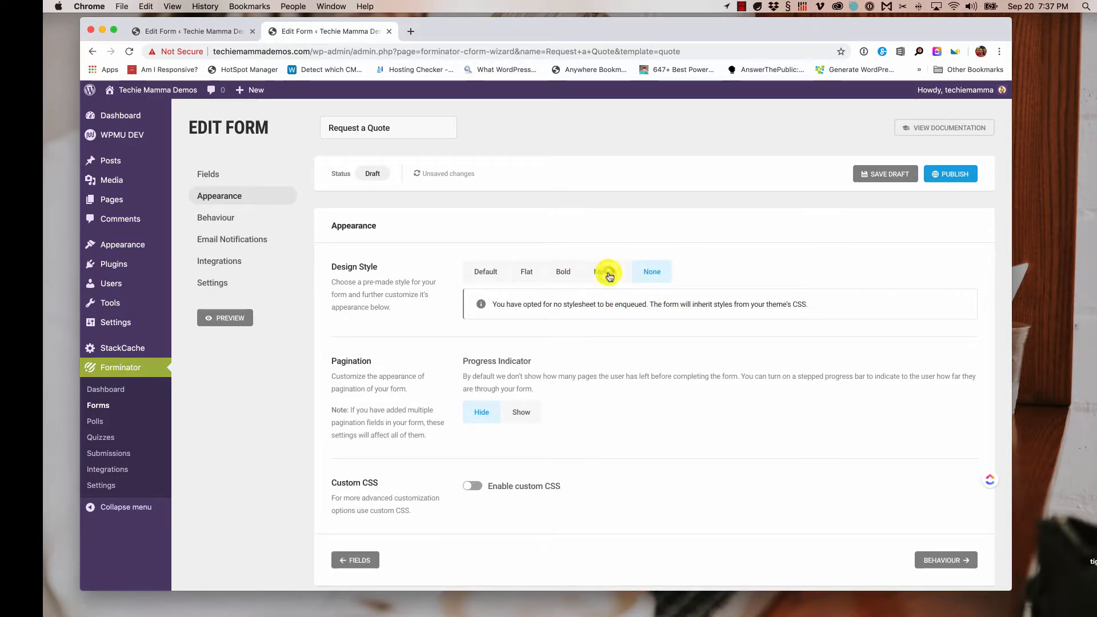
pyautogui.click(609, 276)
pyautogui.click(564, 272)
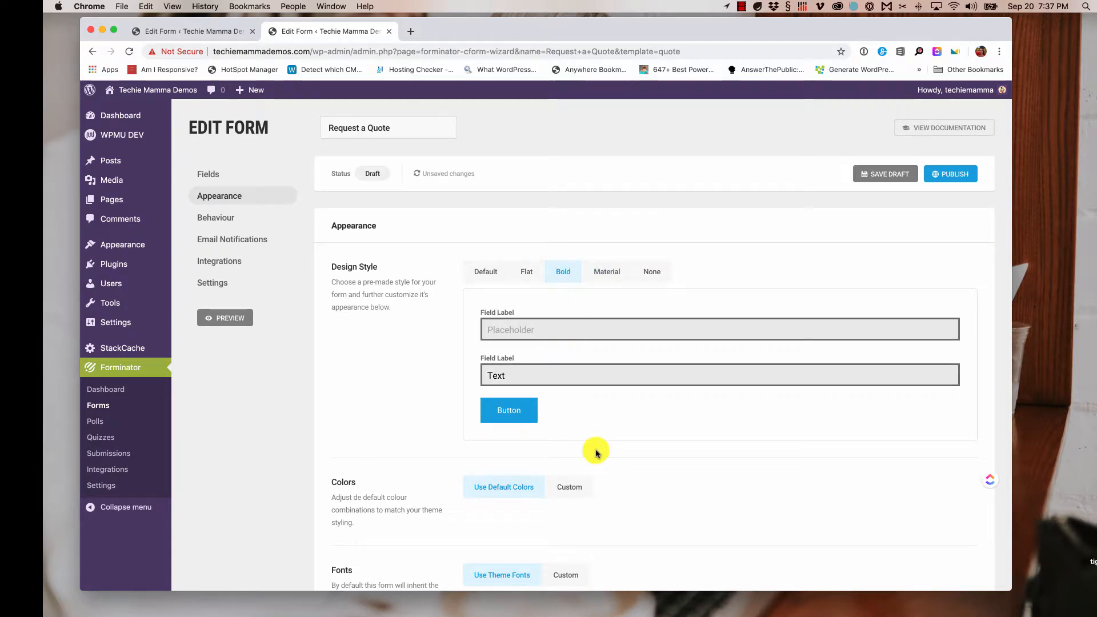
pyautogui.scroll(-3, 595, 452)
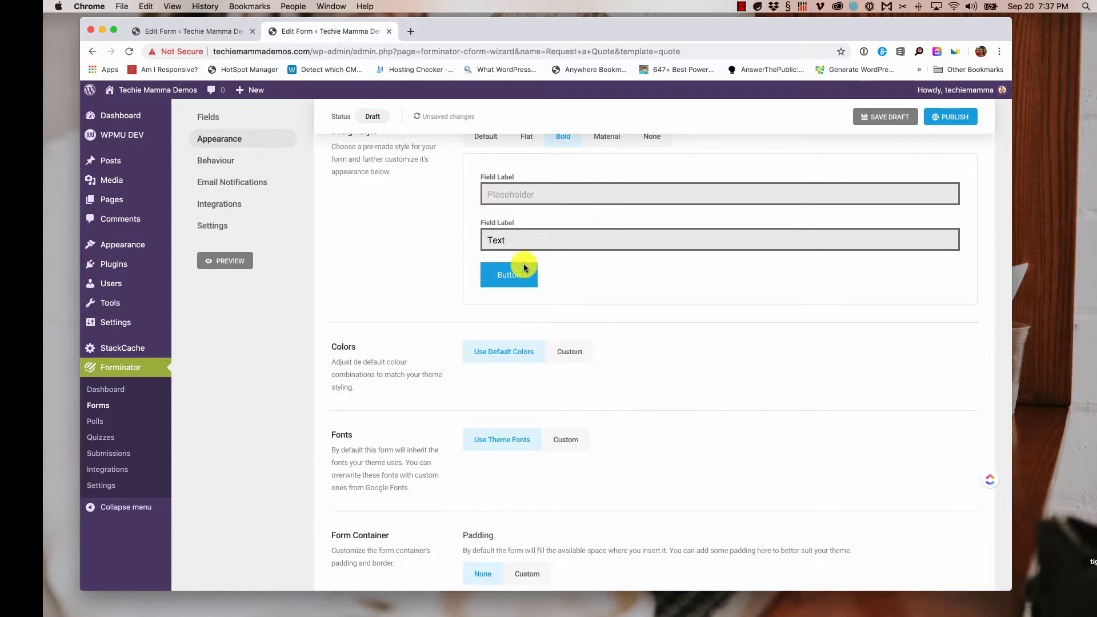
# - Switch the form to custom colours and custom fonts
pyautogui.click(571, 352)
pyautogui.scroll(-1, 572, 359)
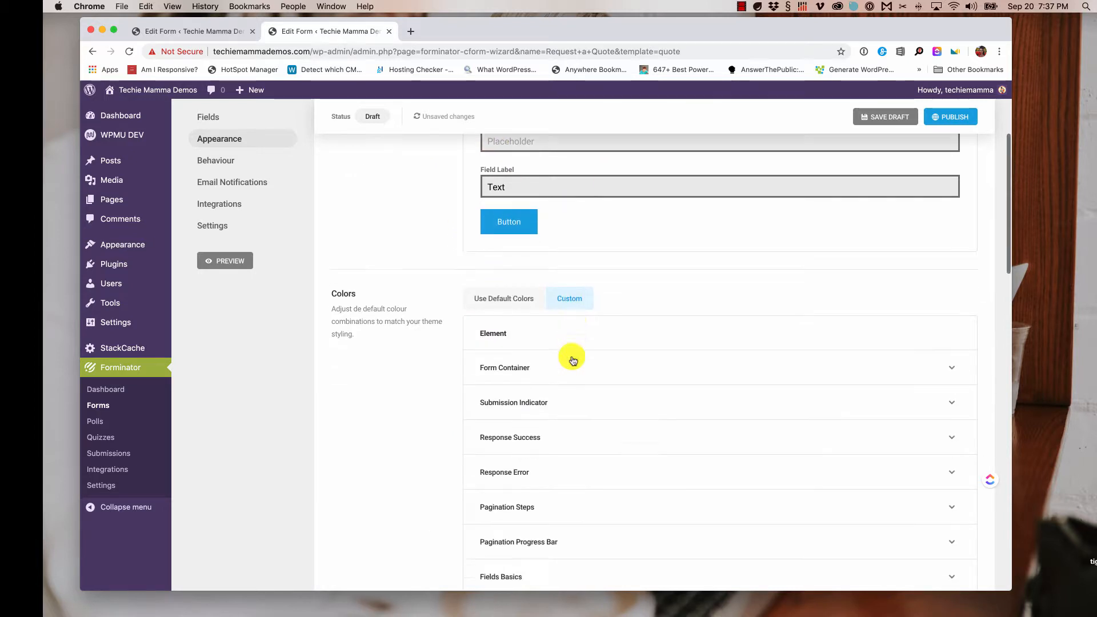
pyautogui.scroll(-5, 558, 441)
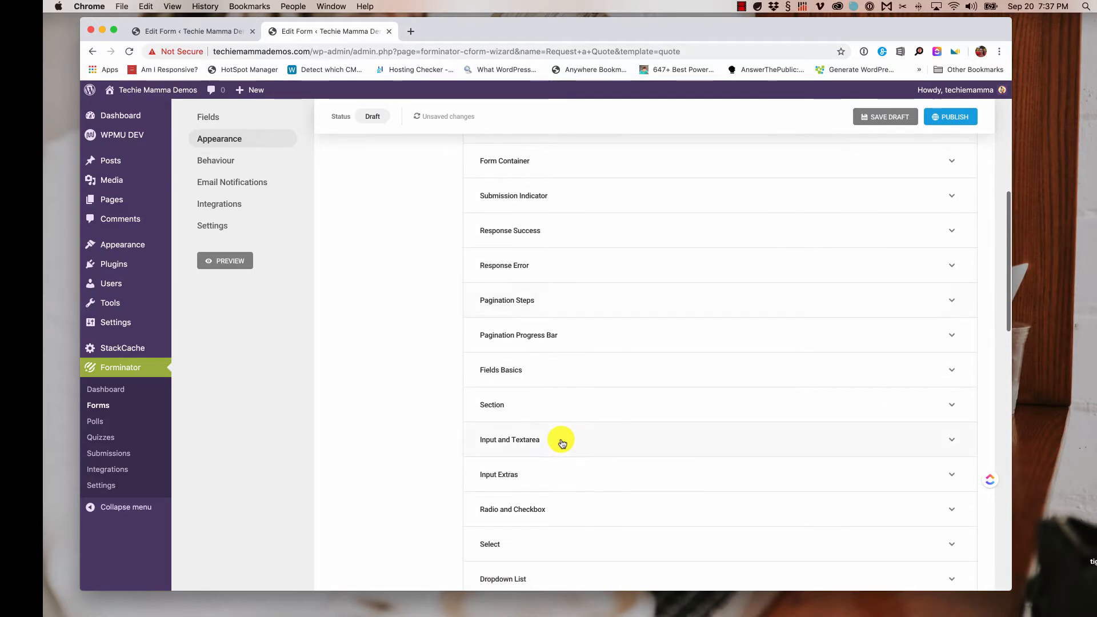
pyautogui.scroll(-10, 562, 444)
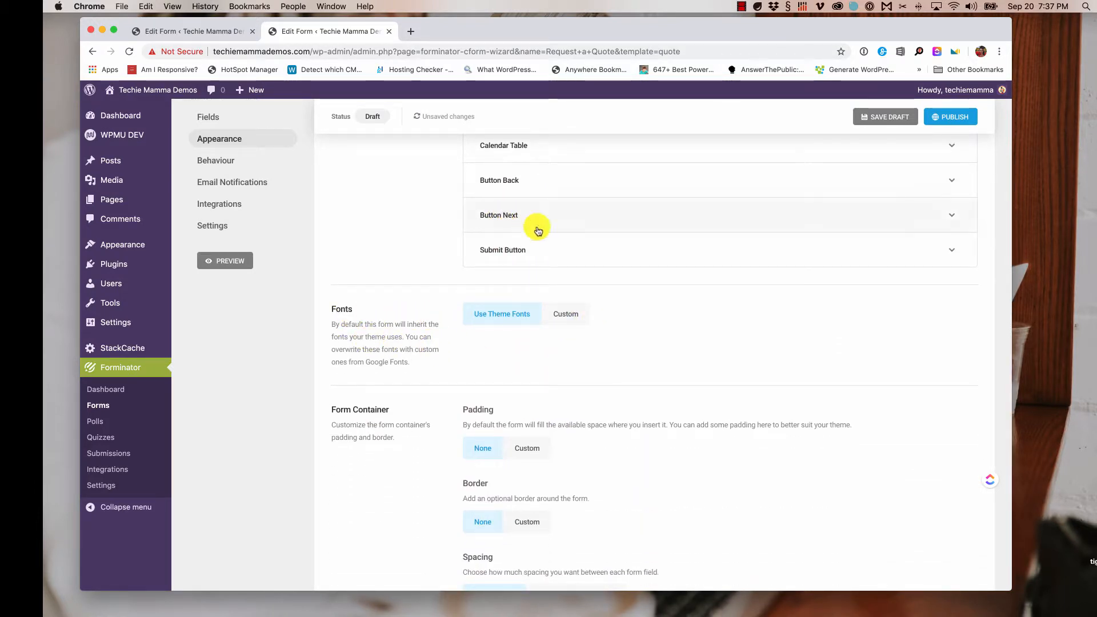
pyautogui.click(577, 315)
pyautogui.scroll(-10, 579, 319)
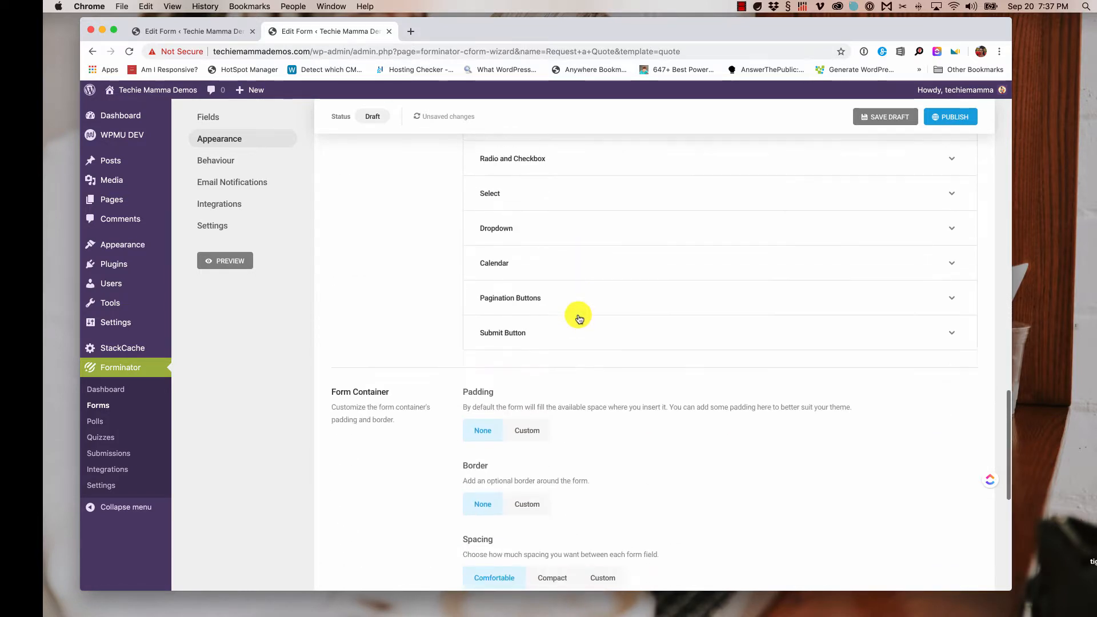
pyautogui.scroll(-5, 579, 317)
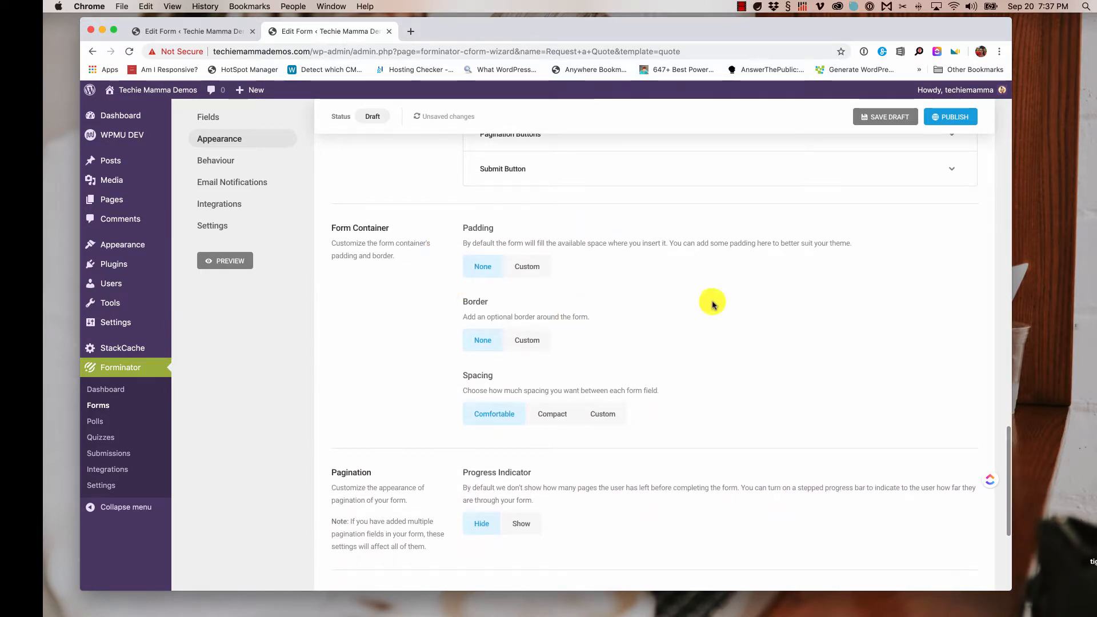
pyautogui.scroll(-3, 551, 458)
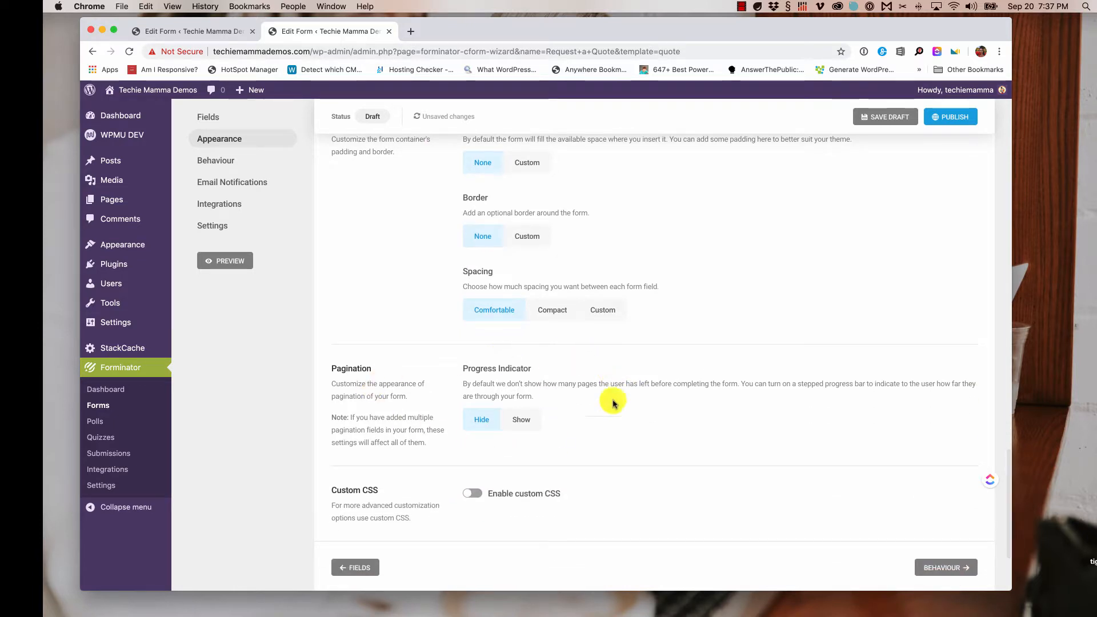
# - Show a progress bar across the form's pages and continue to Behaviour settings
pyautogui.click(520, 420)
pyautogui.scroll(-1, 617, 427)
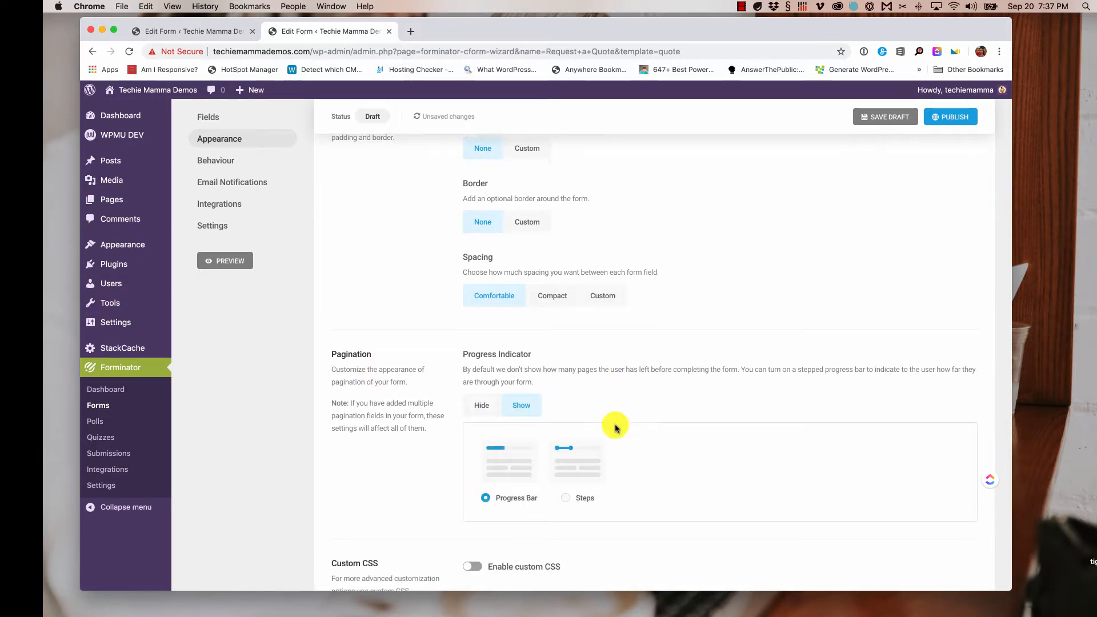
pyautogui.scroll(-2, 616, 428)
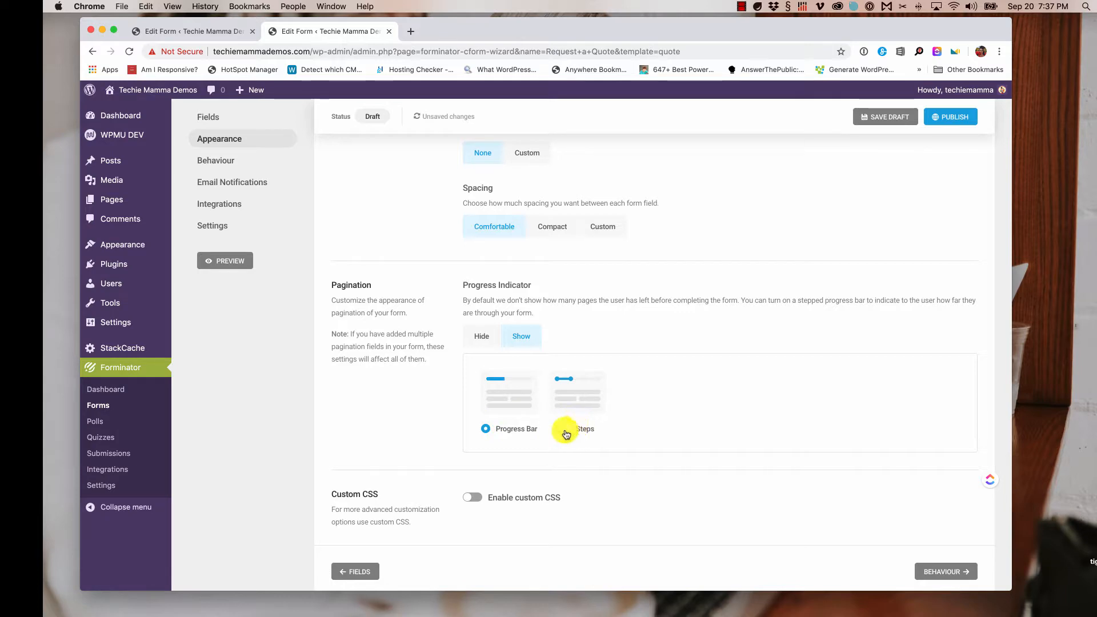
pyautogui.scroll(-1, 631, 435)
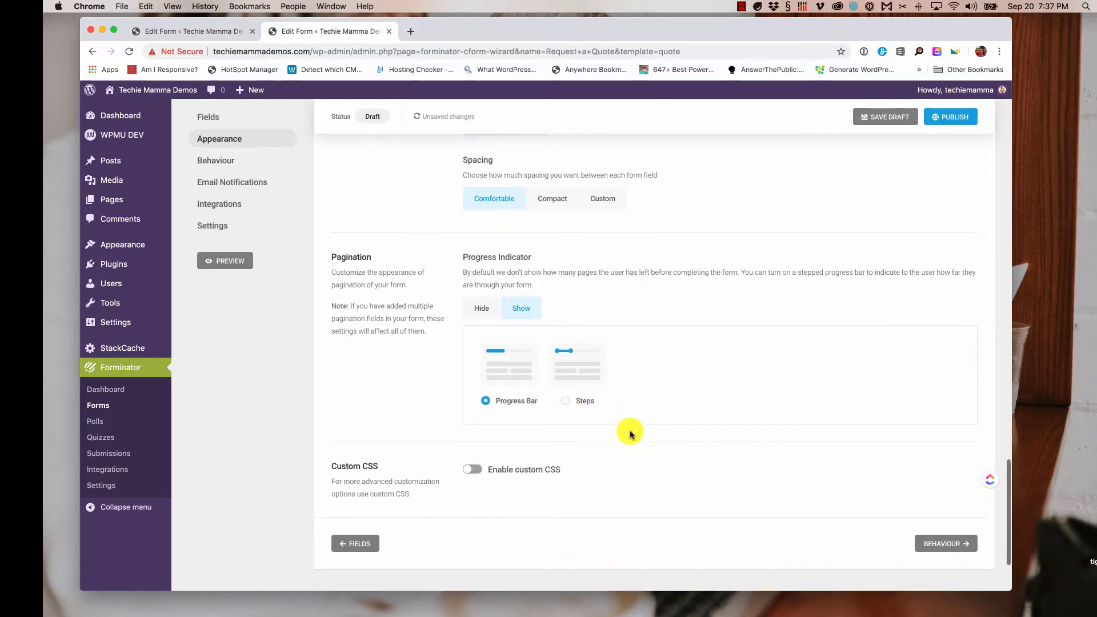
pyautogui.scroll(-3, 629, 432)
pyautogui.click(940, 436)
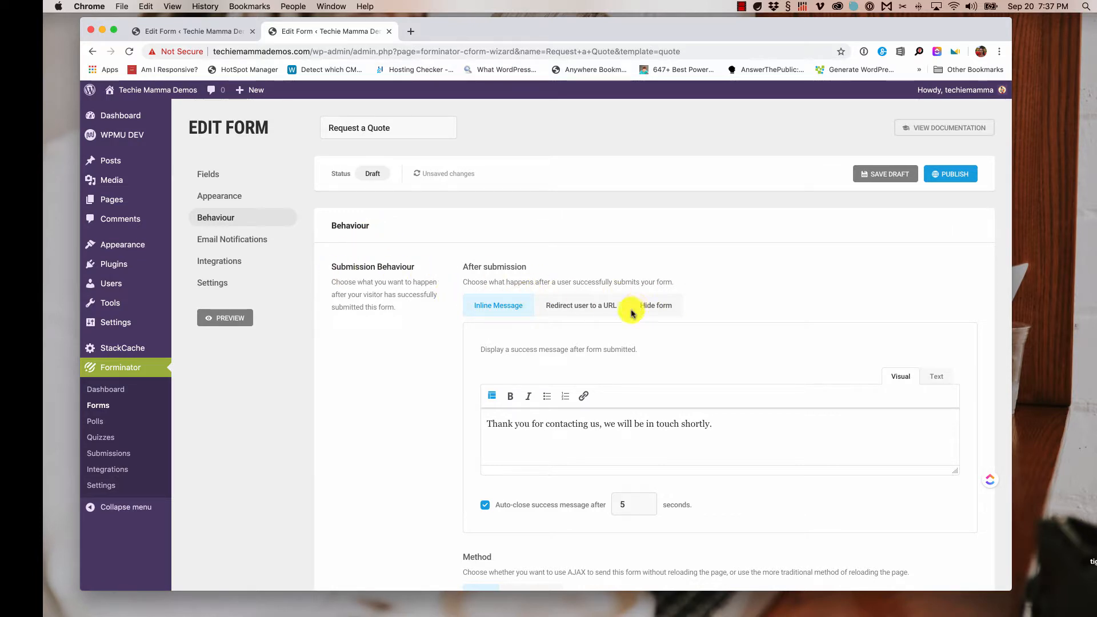
pyautogui.click(594, 304)
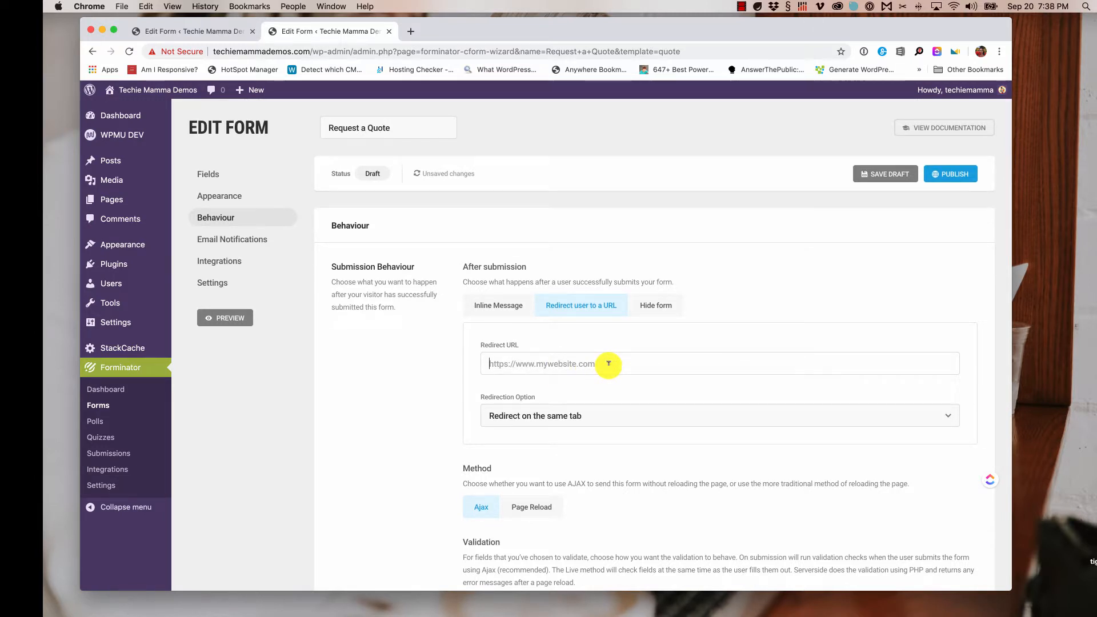
pyautogui.write('http://techiemammademos.com')
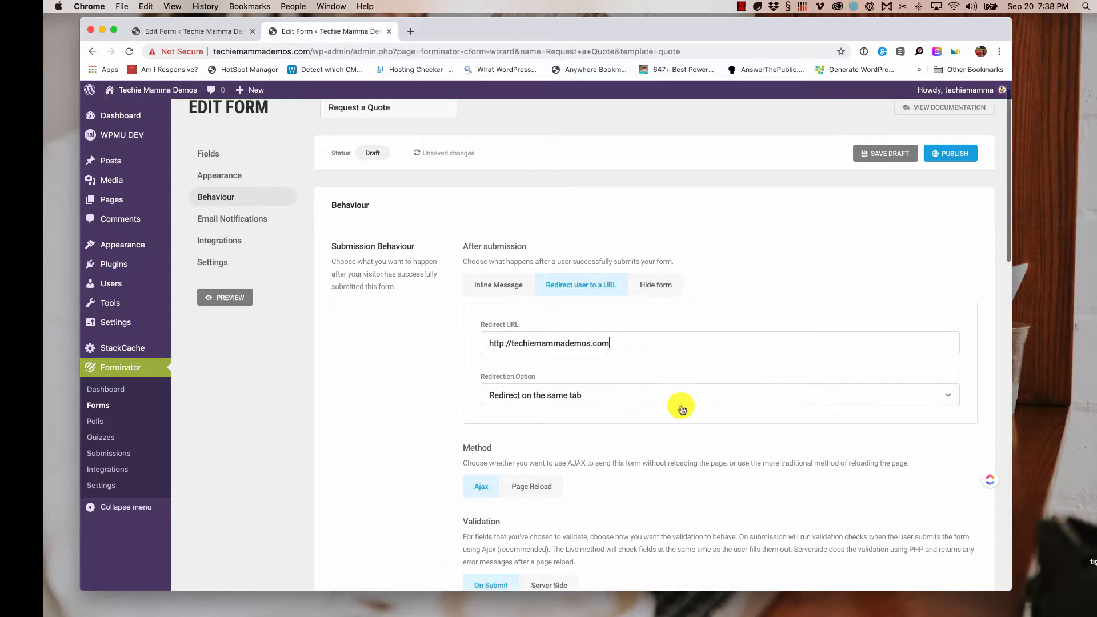
pyautogui.scroll(-3, 678, 404)
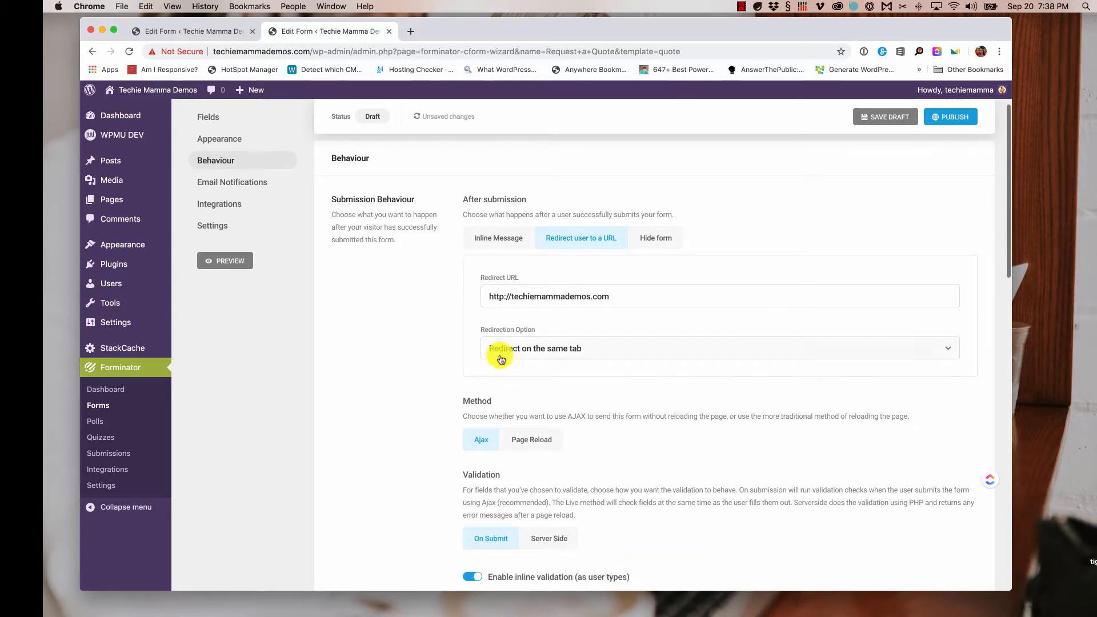
pyautogui.click(627, 349)
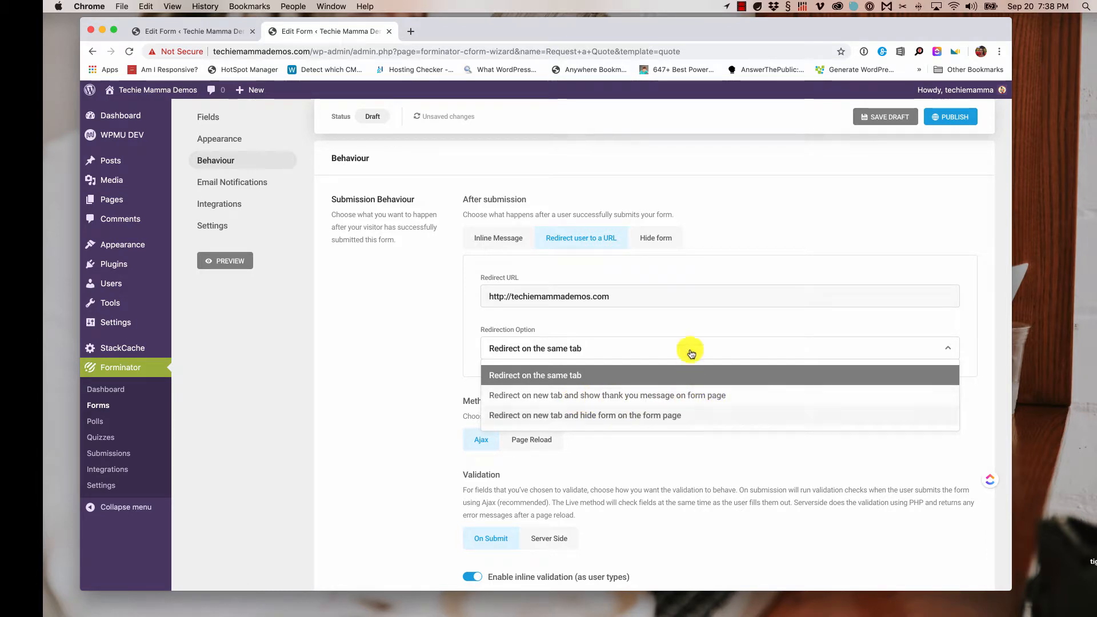
pyautogui.click(675, 455)
pyautogui.scroll(-3, 677, 456)
pyautogui.scroll(-2, 678, 457)
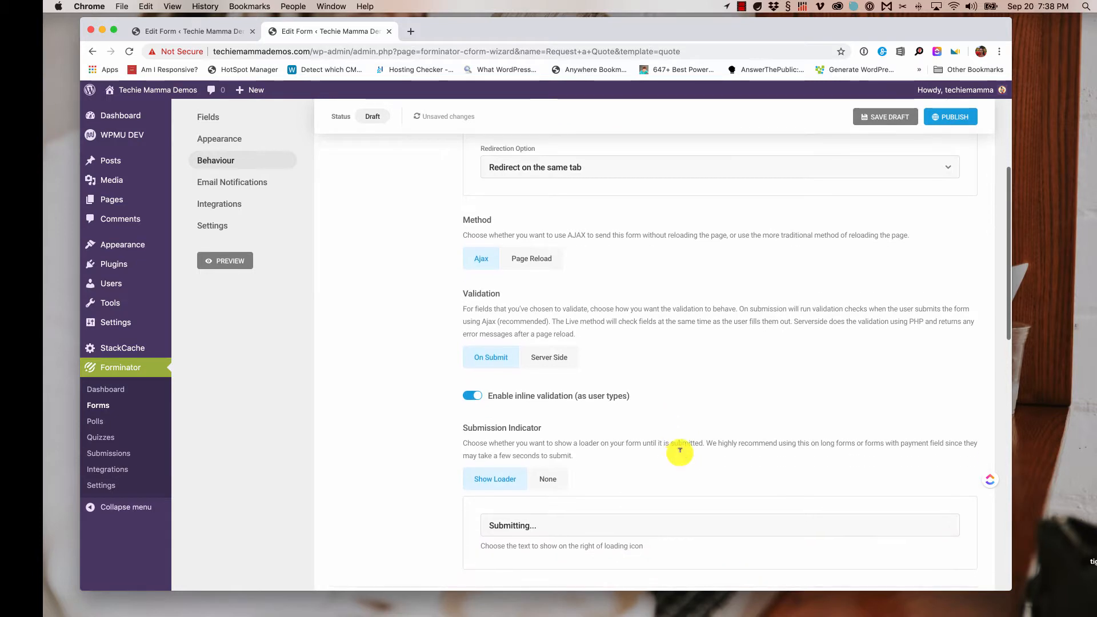
pyautogui.scroll(-1, 684, 406)
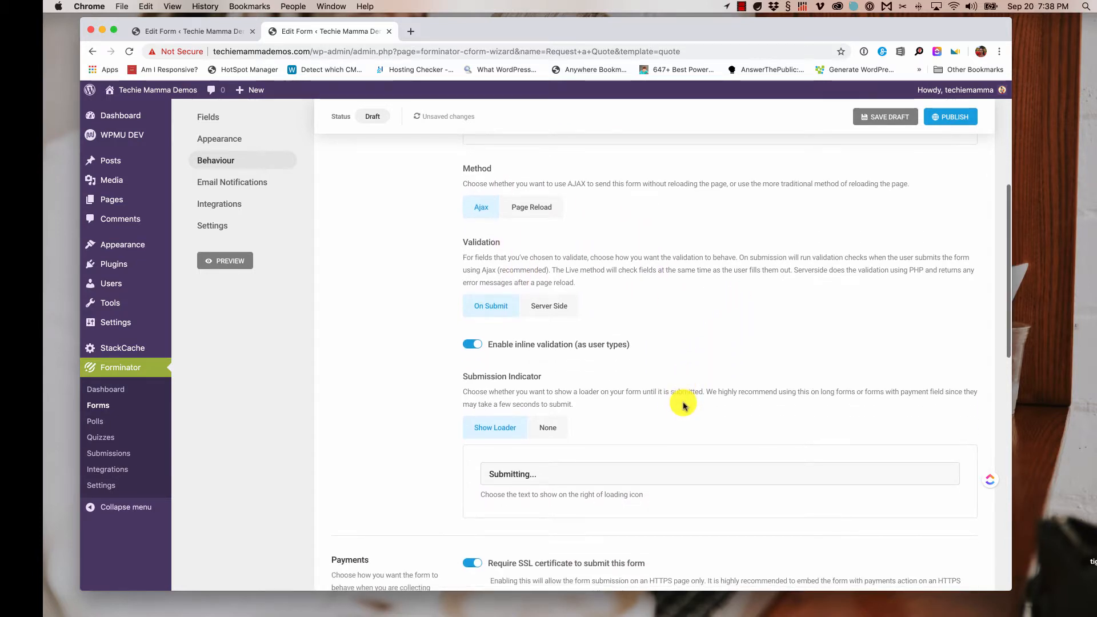
pyautogui.scroll(-3, 601, 387)
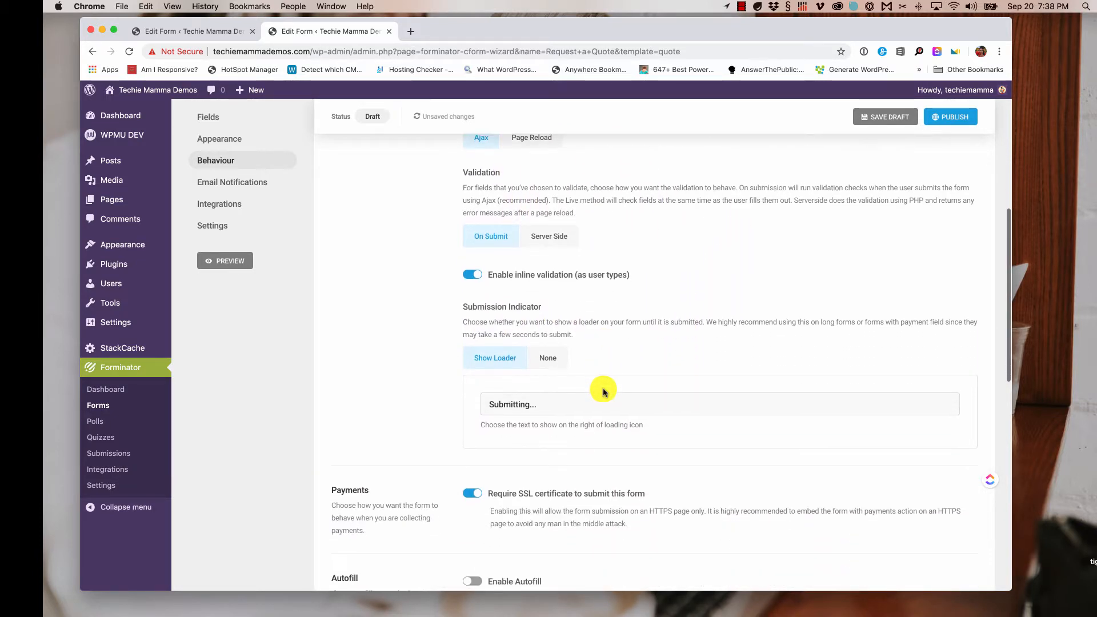
pyautogui.scroll(4, 600, 387)
pyautogui.scroll(-2, 605, 392)
pyautogui.scroll(3, 605, 393)
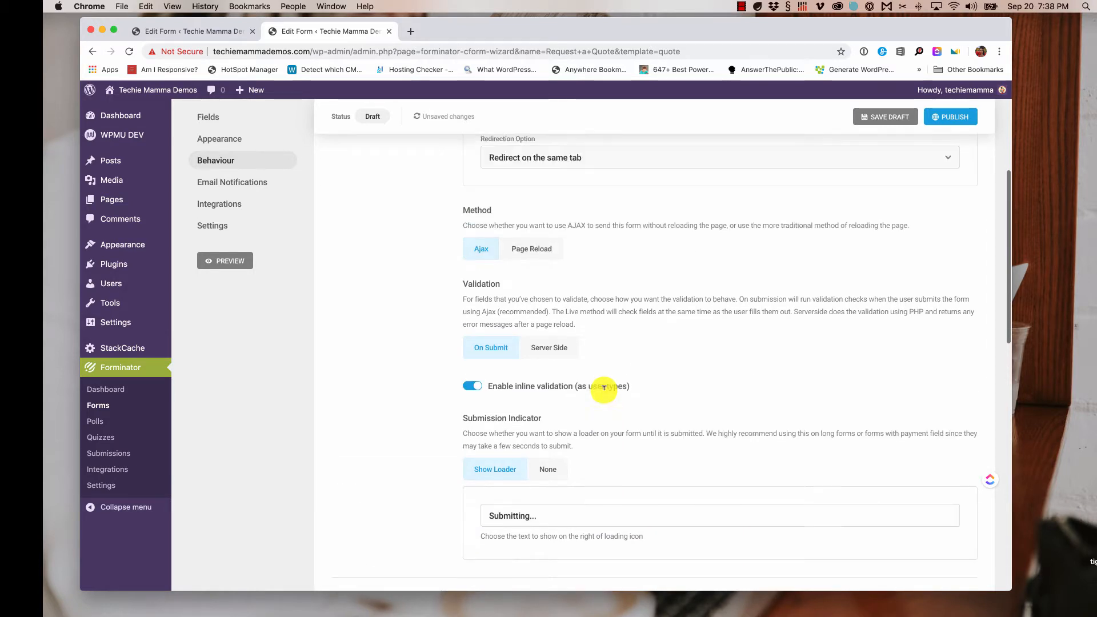
pyautogui.scroll(-2, 604, 393)
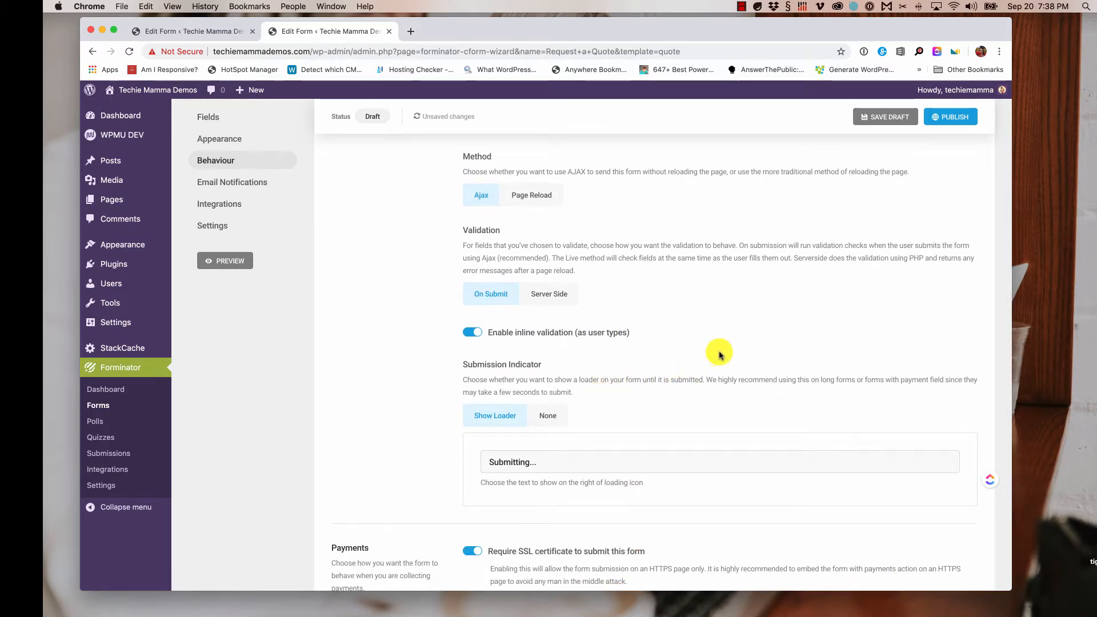
pyautogui.scroll(-2, 720, 355)
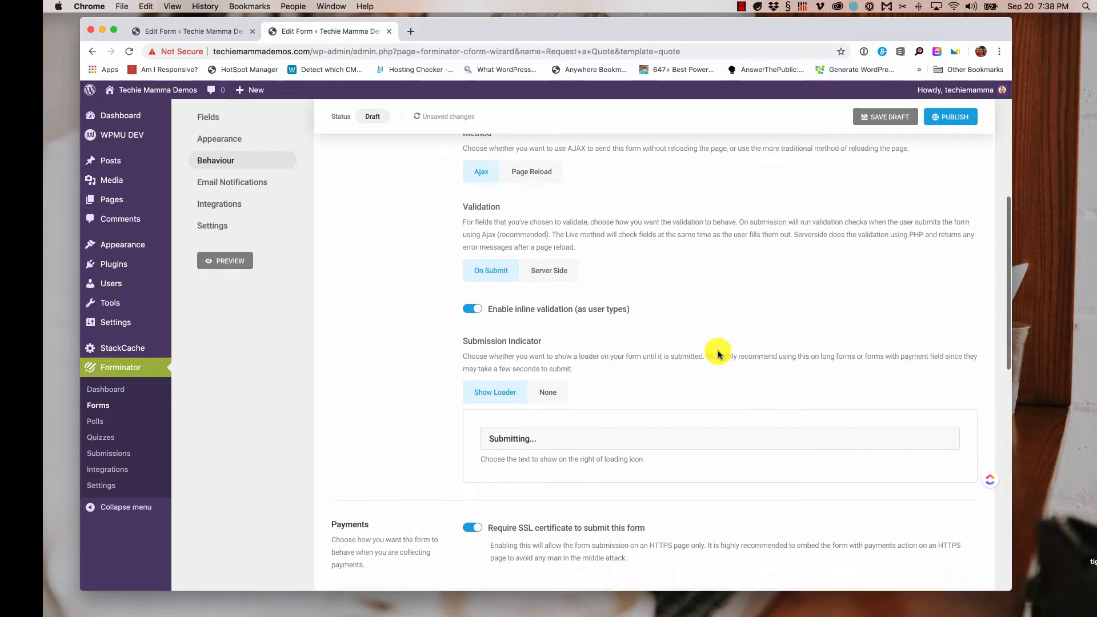
pyautogui.scroll(-3, 719, 355)
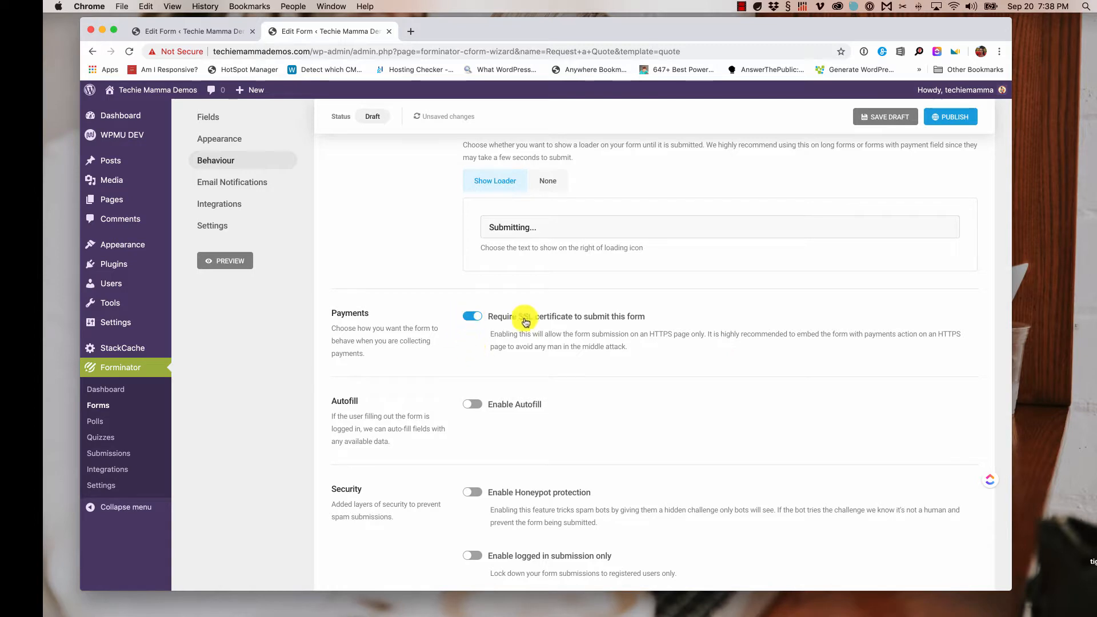
pyautogui.scroll(-1, 633, 360)
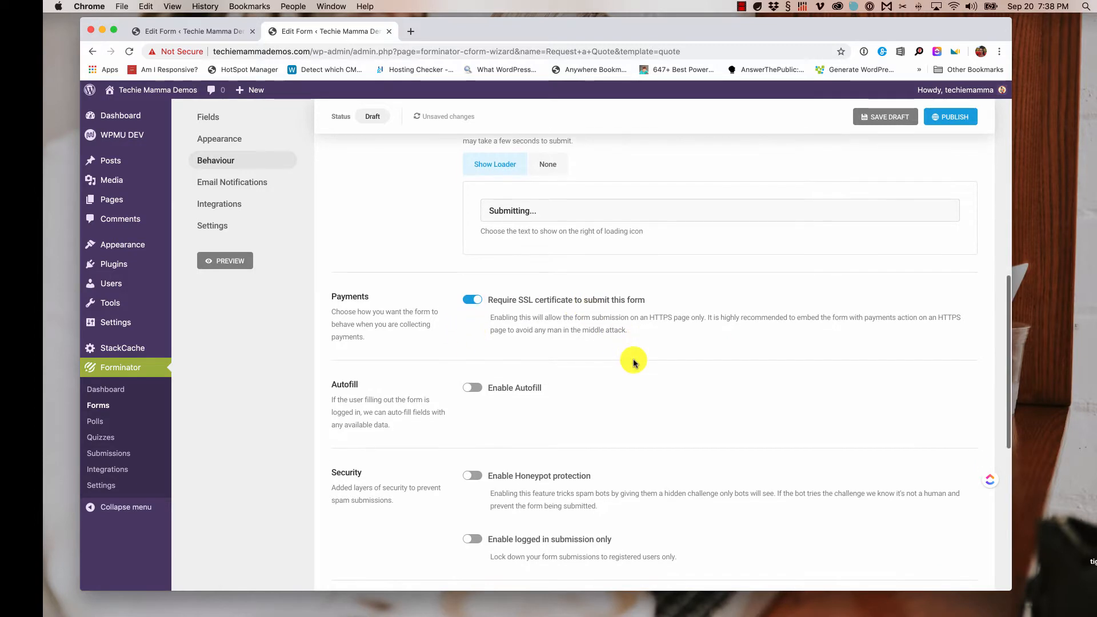
pyautogui.scroll(-2, 633, 361)
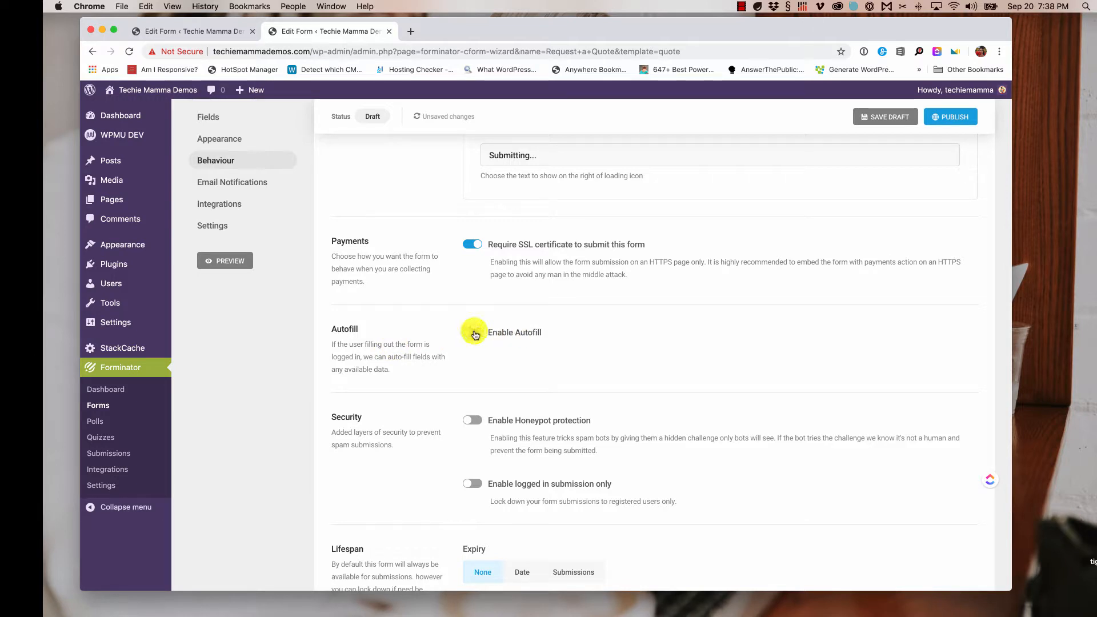
pyautogui.click(473, 333)
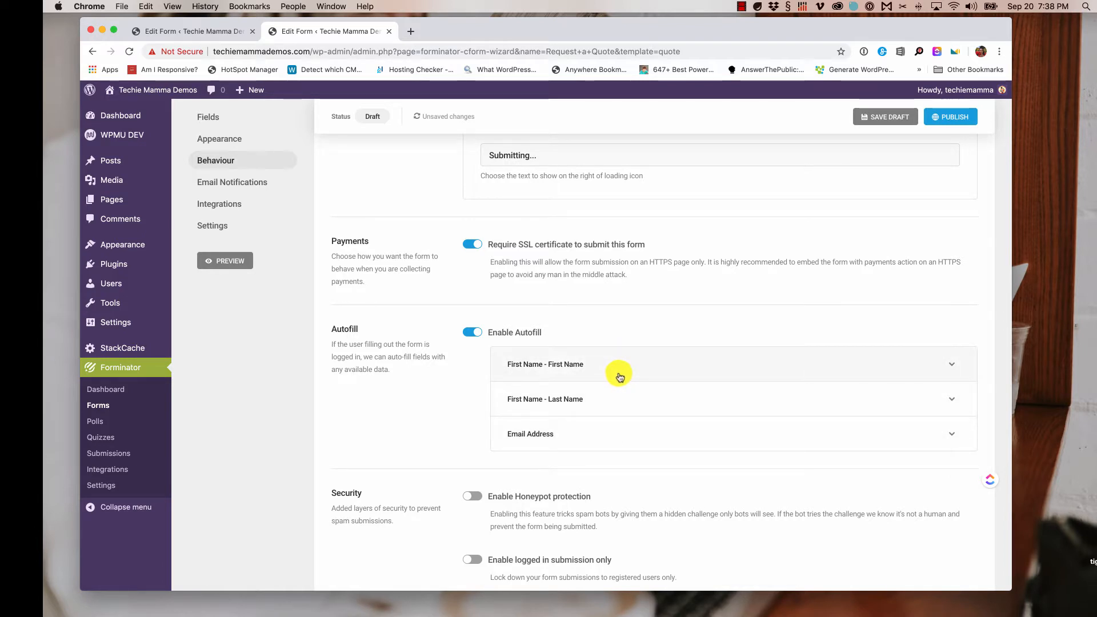
pyautogui.click(470, 334)
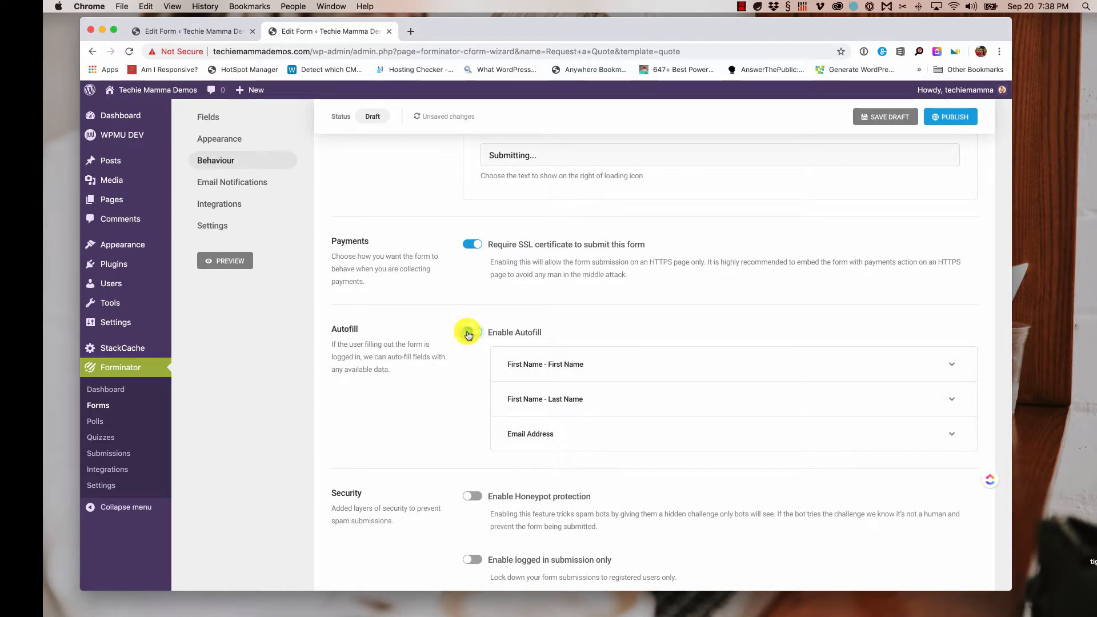
pyautogui.scroll(-2, 473, 372)
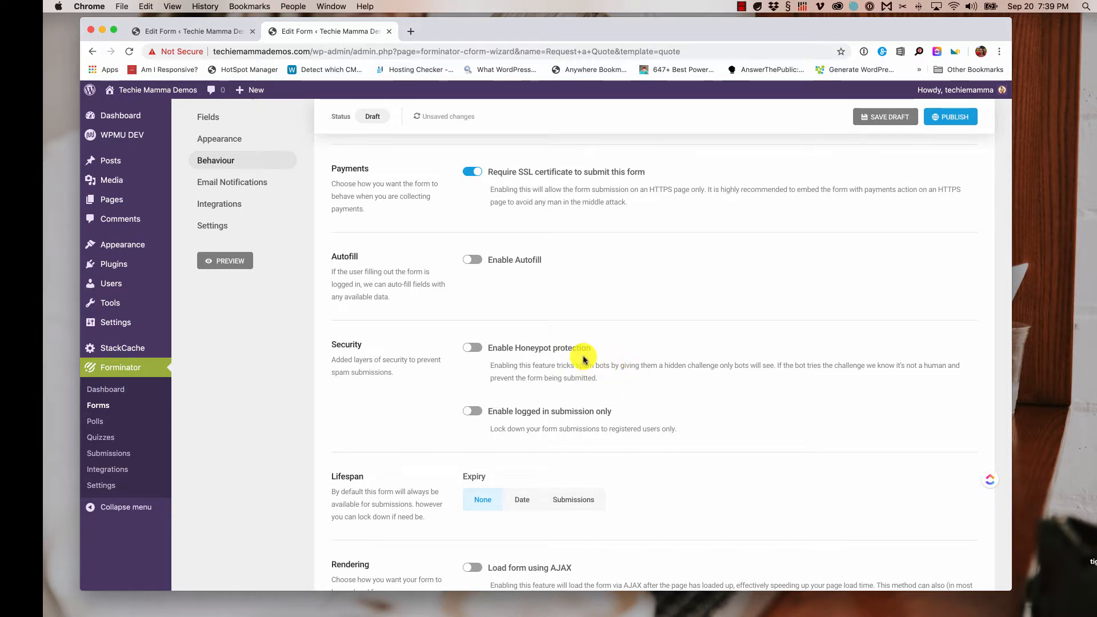
pyautogui.scroll(-1, 583, 362)
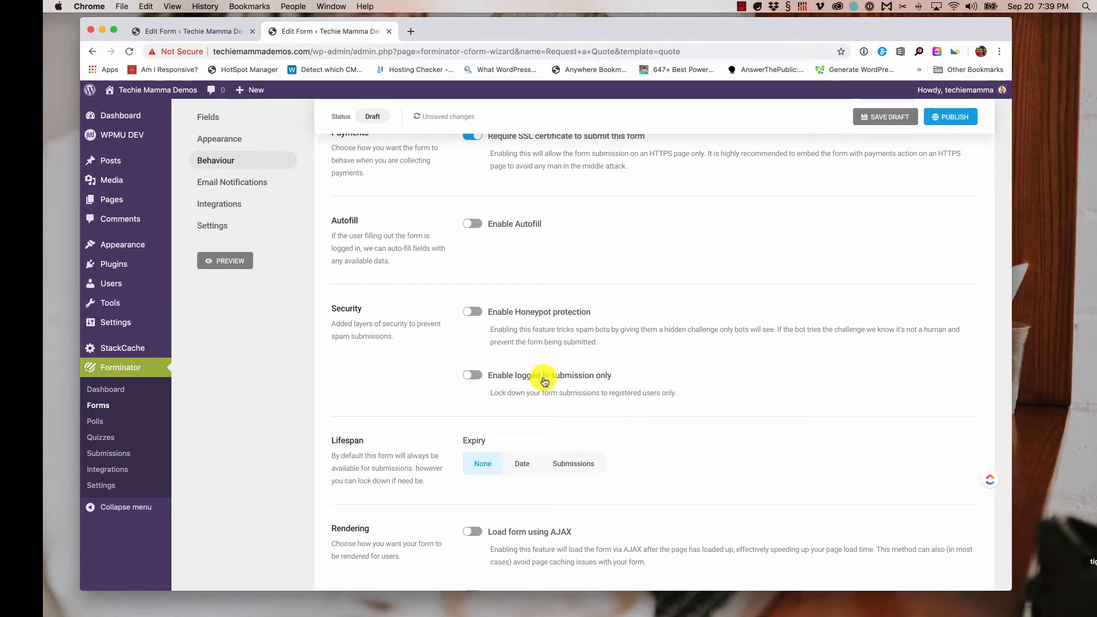
pyautogui.scroll(-1, 547, 373)
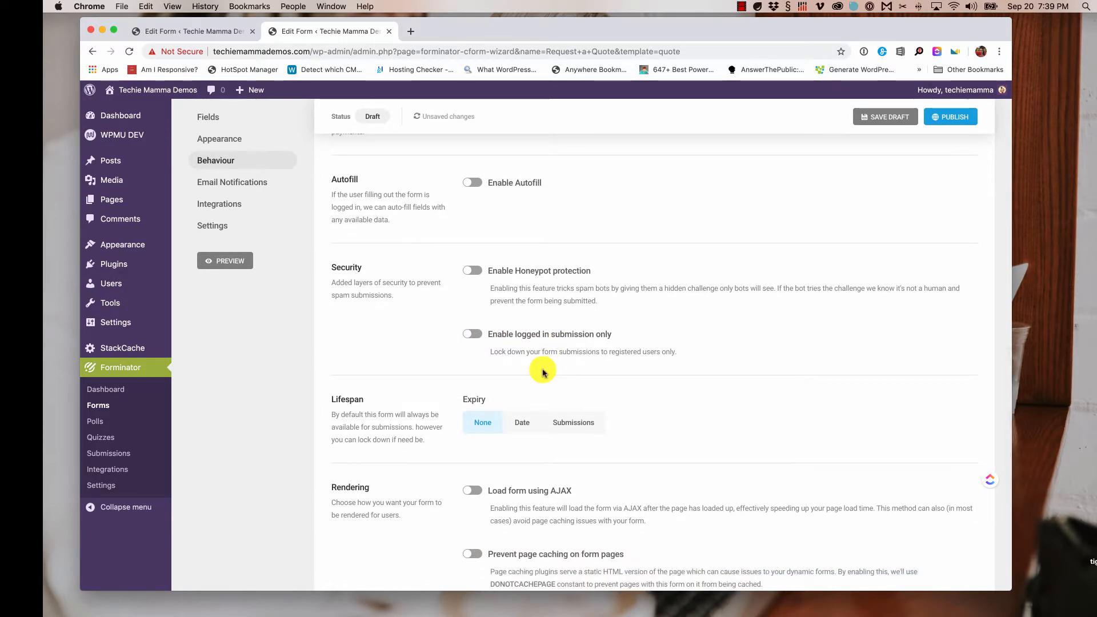
pyautogui.scroll(-1, 542, 370)
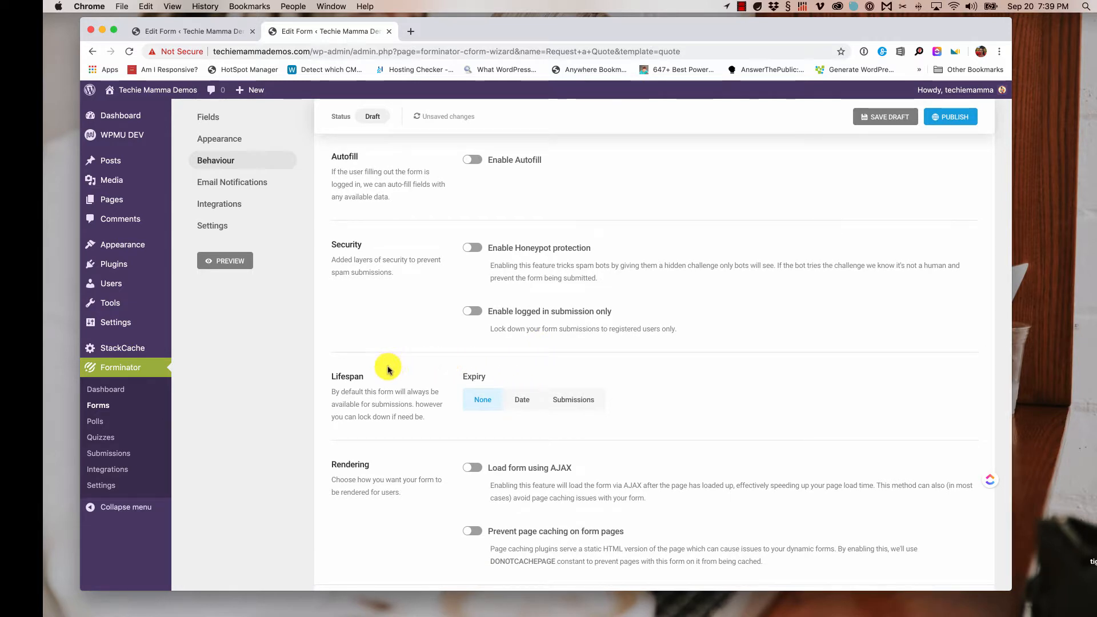
pyautogui.moveTo(465, 377); pyautogui.dragTo(503, 374)
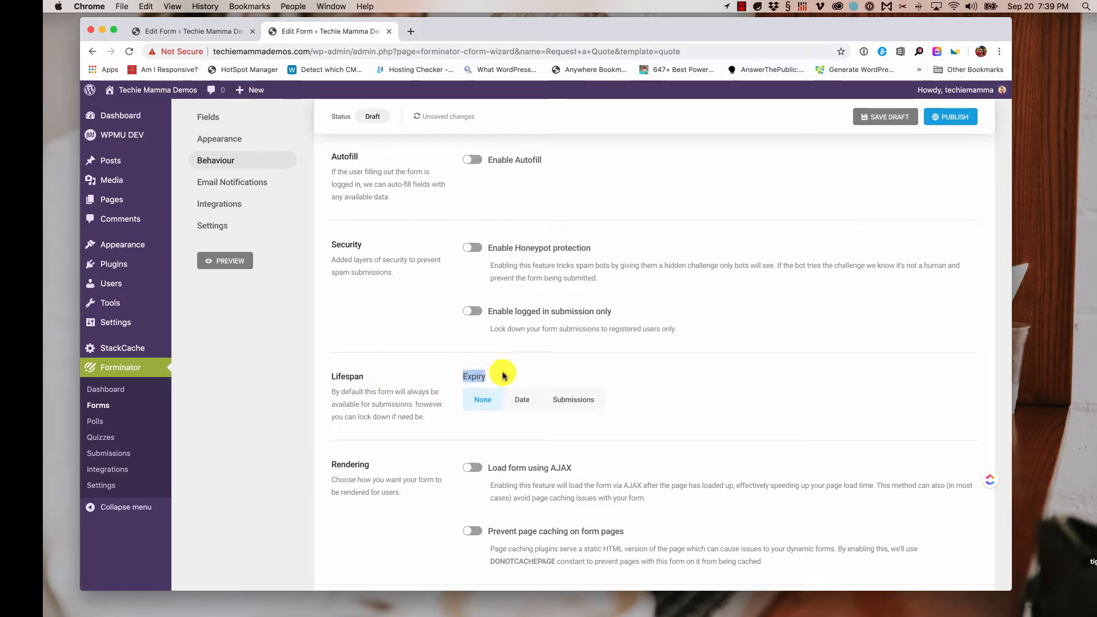
# - Set a Lifespan expiry for the form and proceed to Email Notifications
pyautogui.click(521, 401)
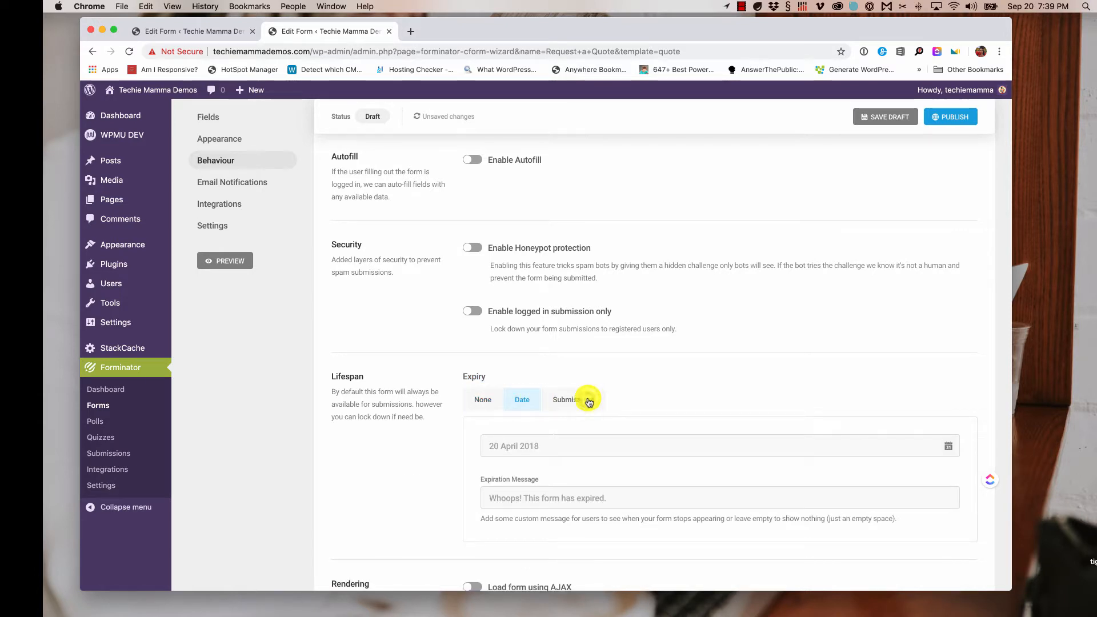
pyautogui.scroll(-5, 626, 395)
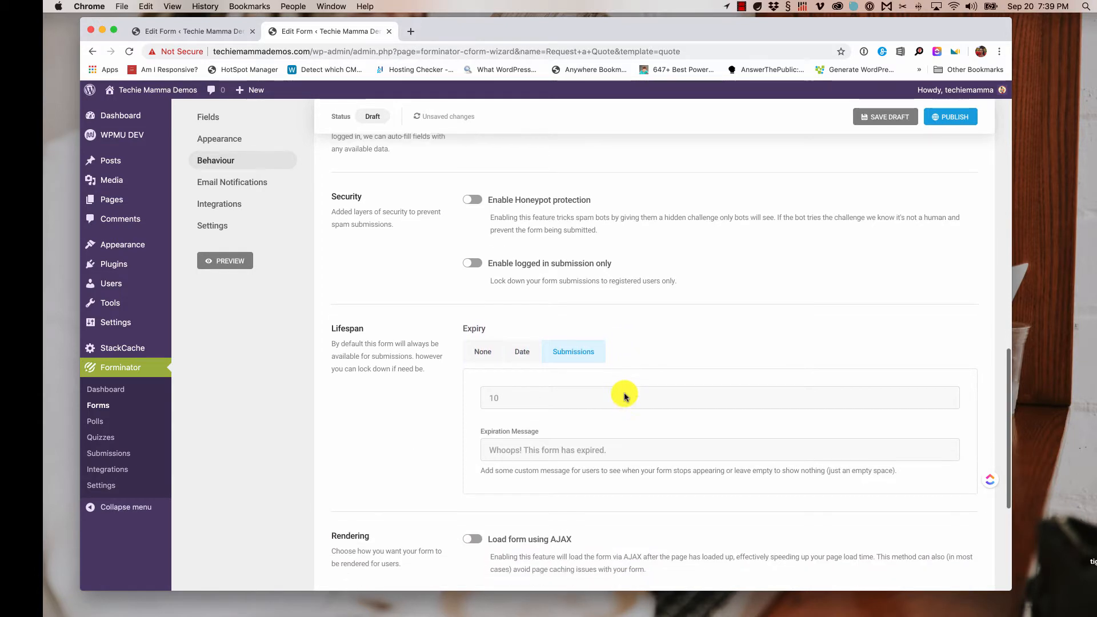
pyautogui.scroll(-1, 626, 395)
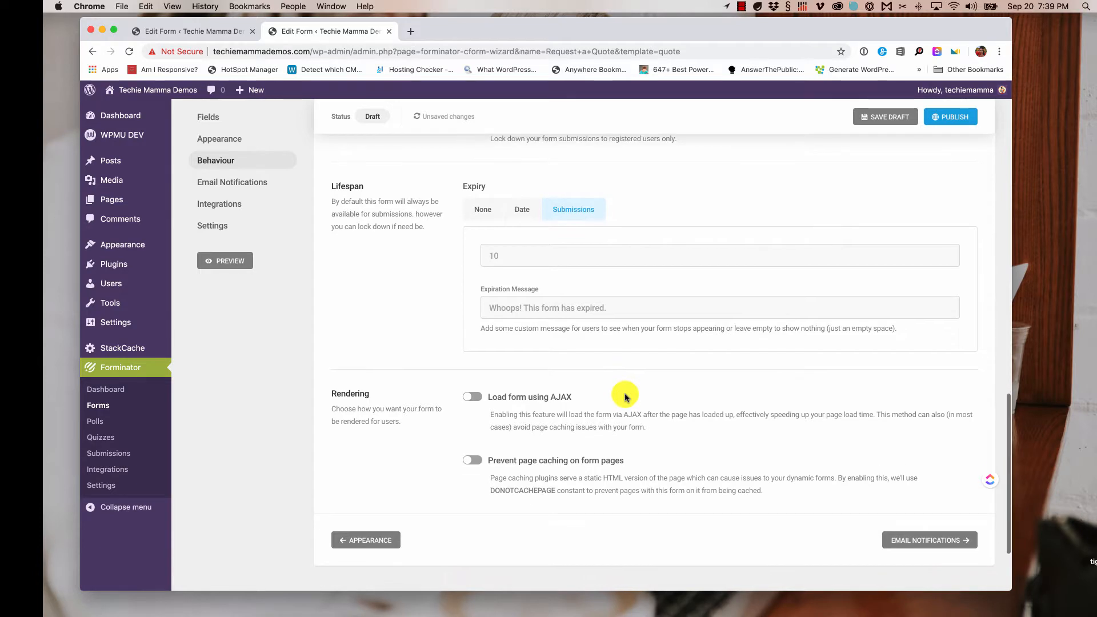
pyautogui.scroll(-1, 626, 395)
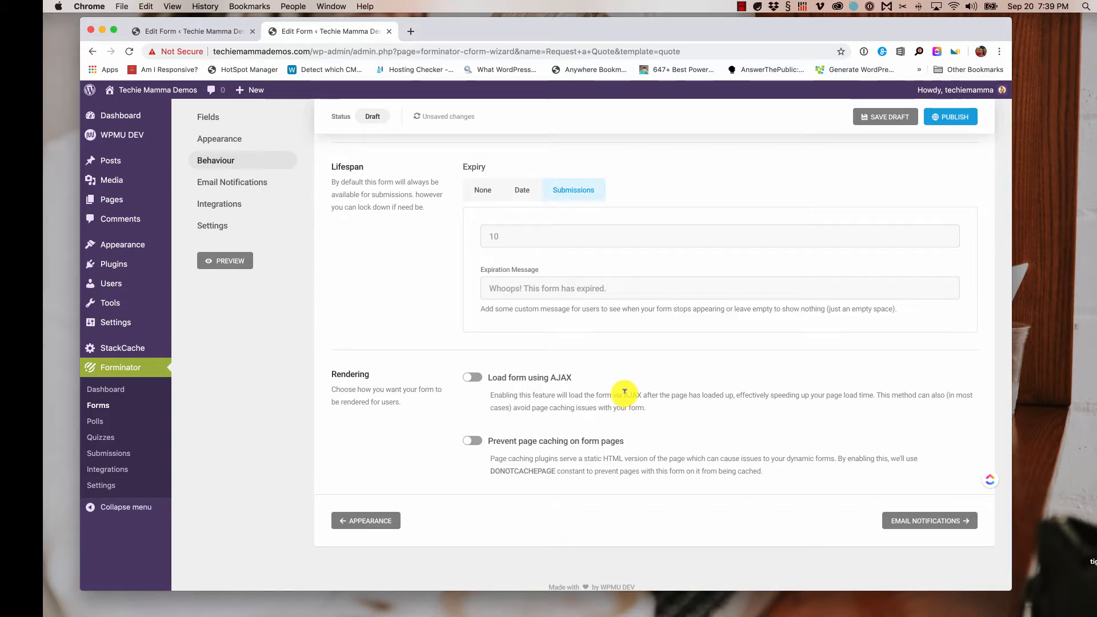
pyautogui.scroll(-1, 625, 392)
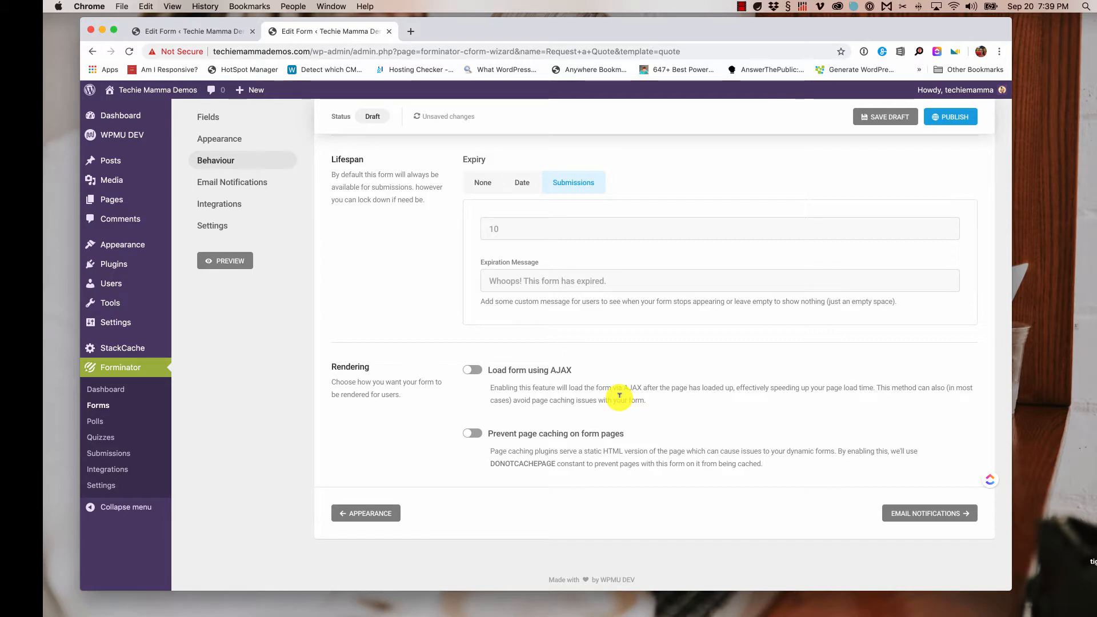
pyautogui.click(923, 515)
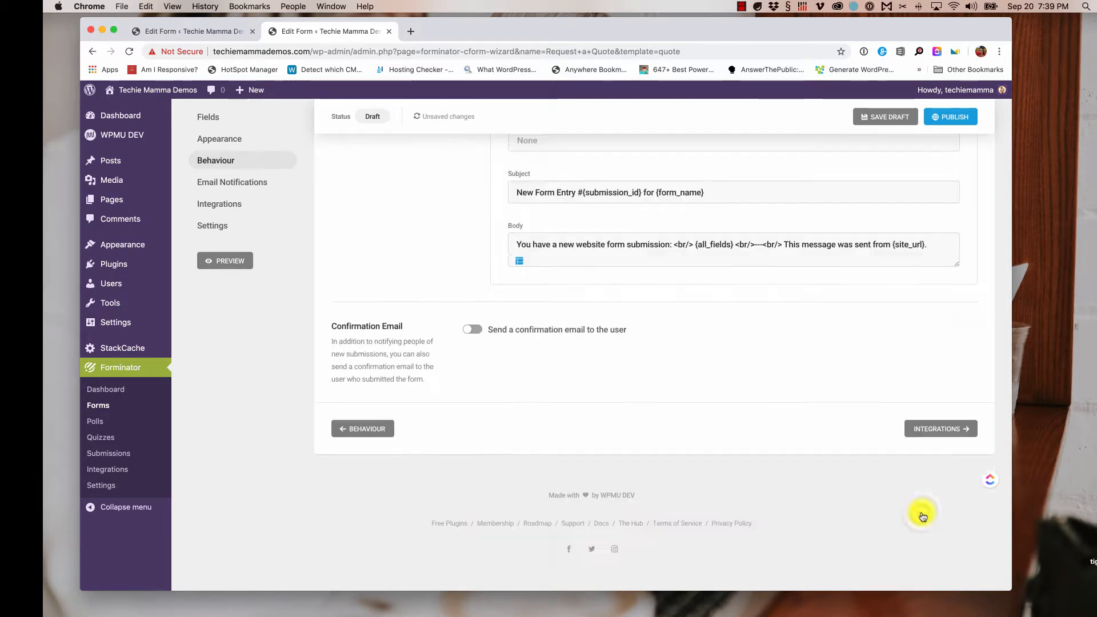
# - Review the admin email's recipient suggestions, then drag the Body editor much taller
pyautogui.scroll(-3, 735, 440)
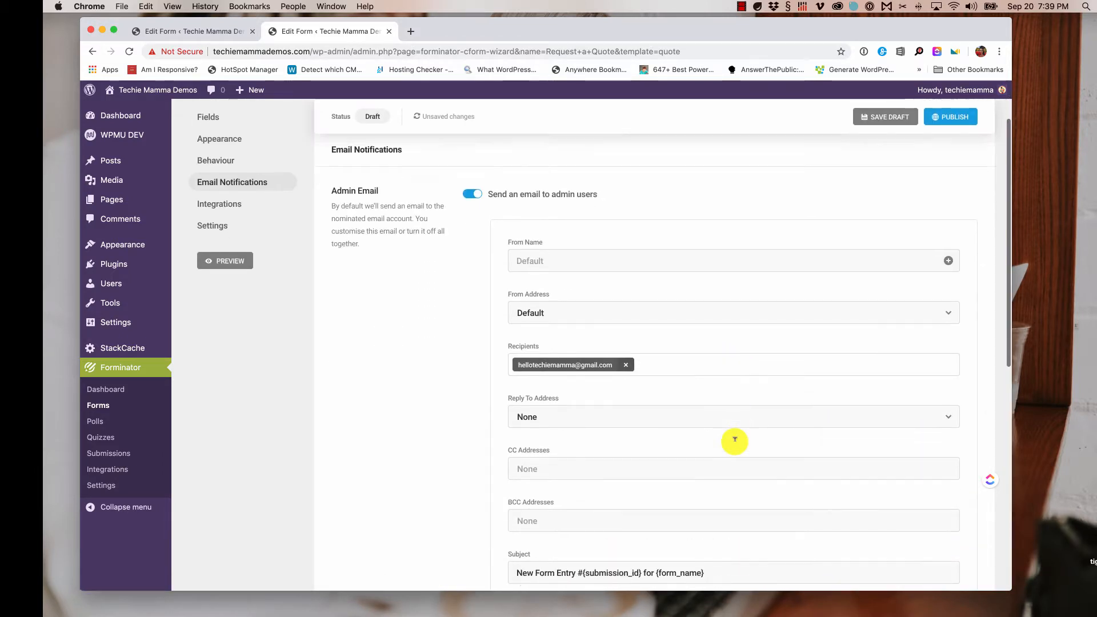
pyautogui.scroll(-2, 735, 441)
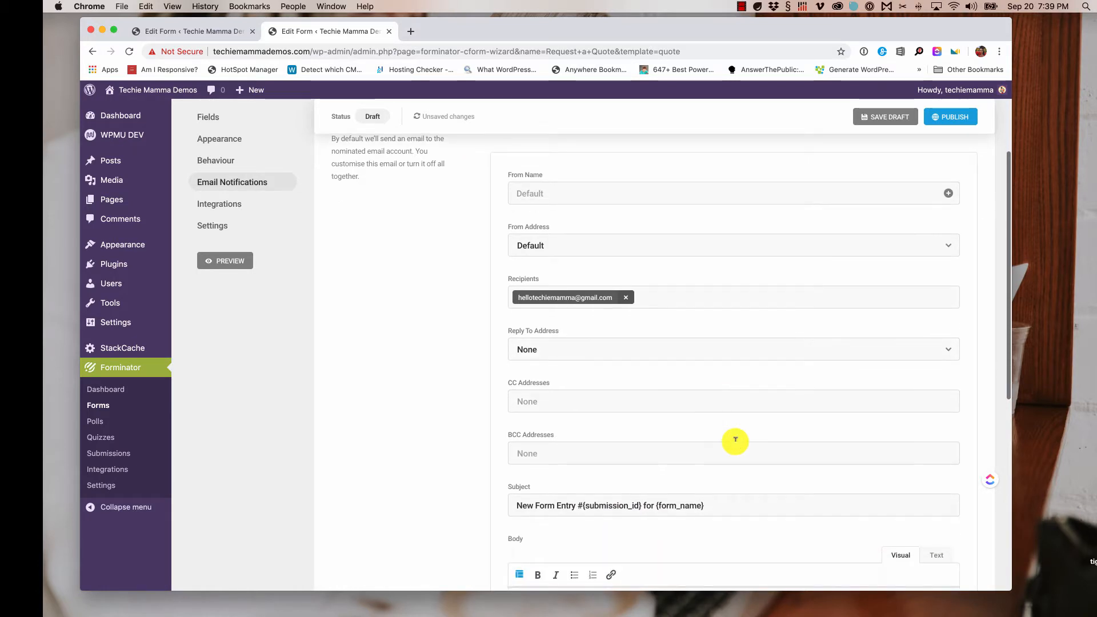
pyautogui.scroll(2, 736, 440)
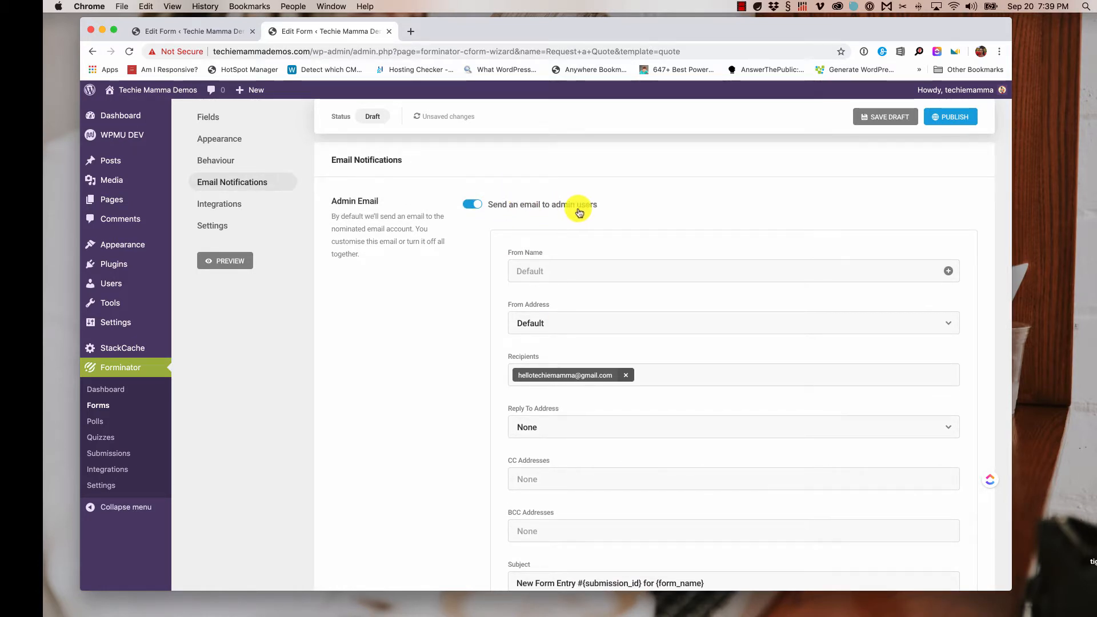
pyautogui.scroll(-2, 714, 303)
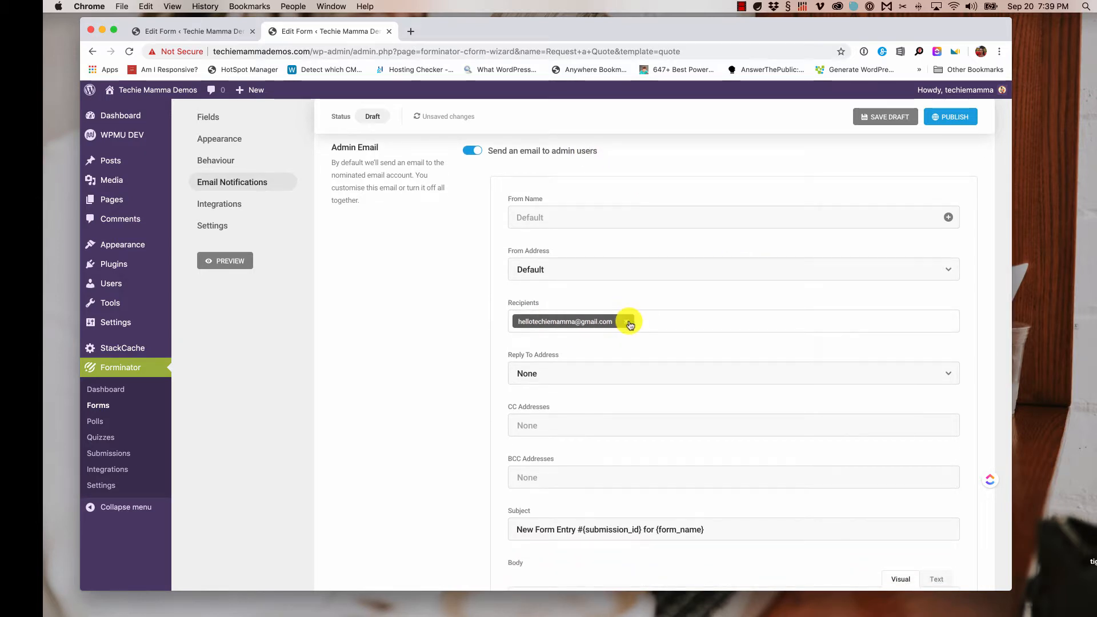
pyautogui.scroll(-1, 623, 320)
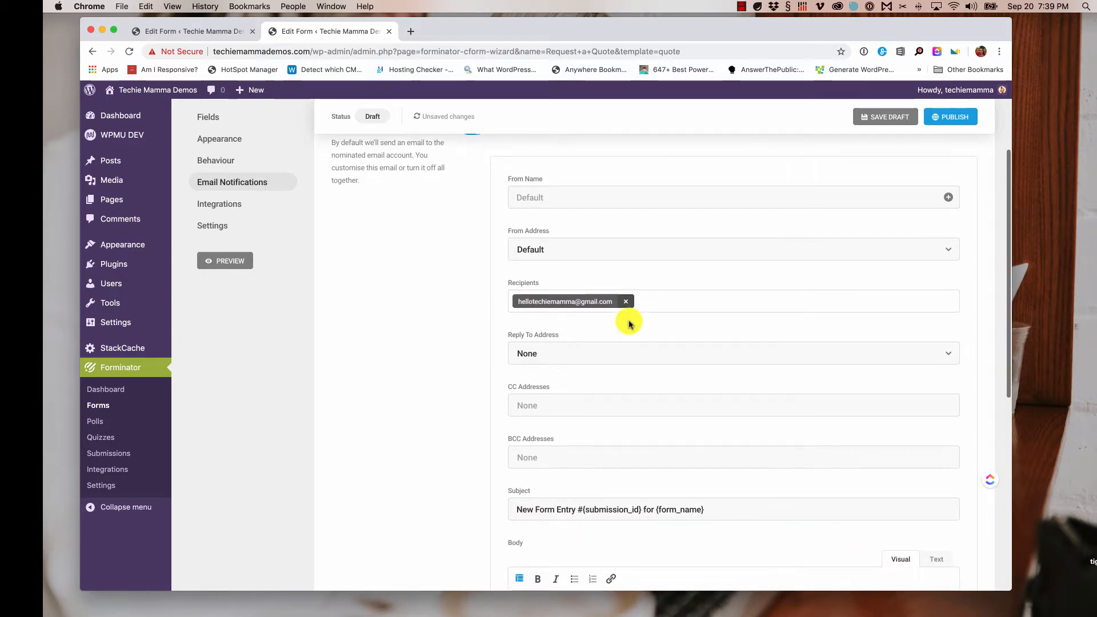
pyautogui.click(663, 290)
pyautogui.scroll(-5, 722, 287)
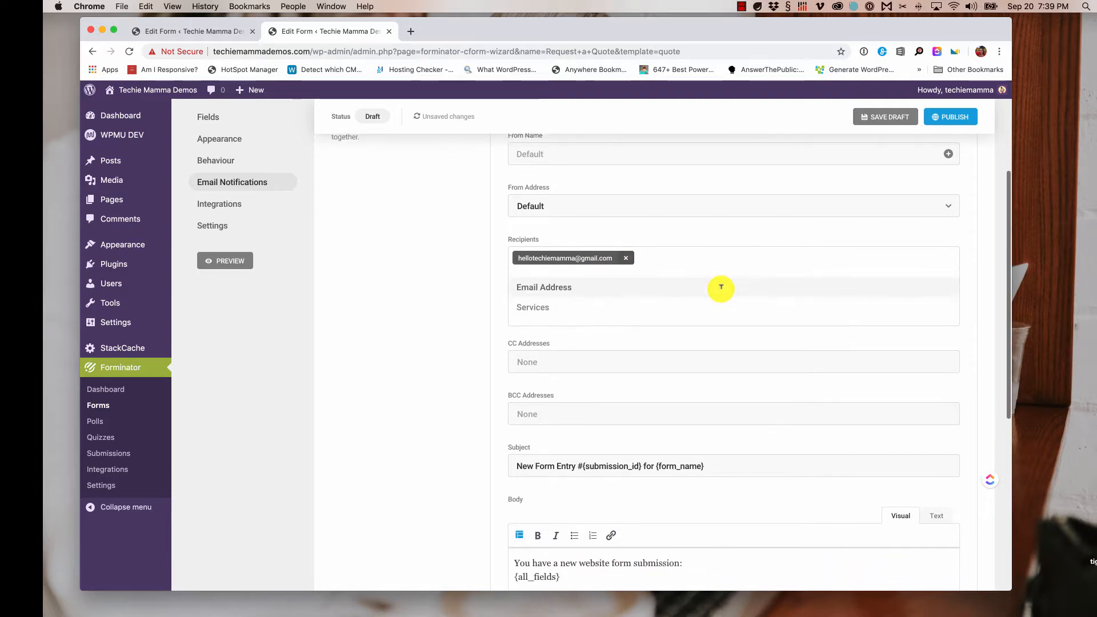
pyautogui.scroll(-3, 403, 392)
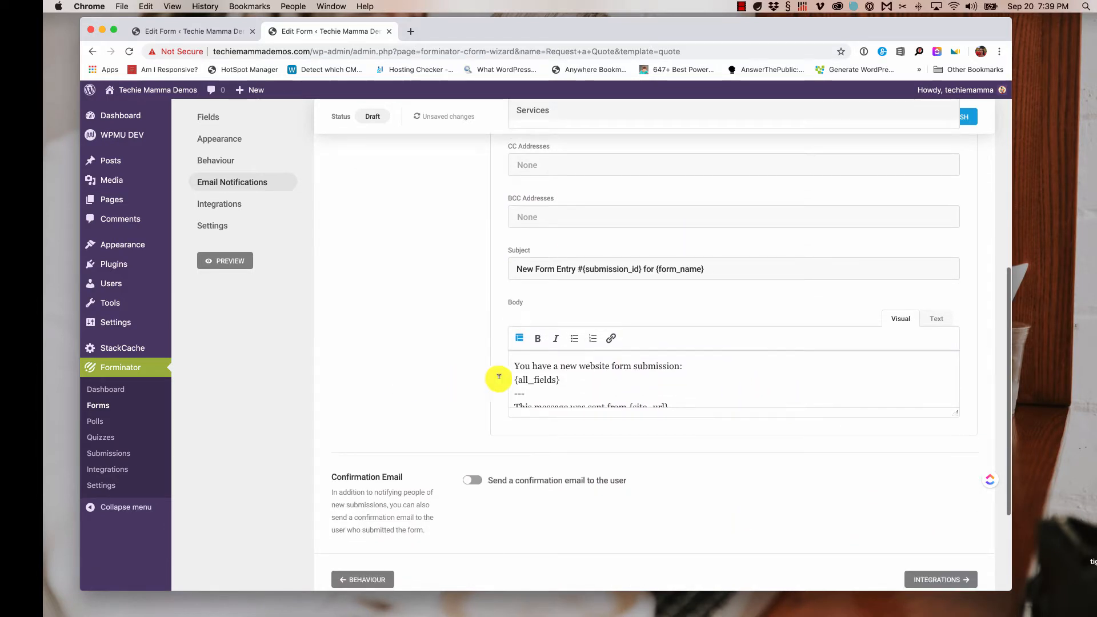
pyautogui.click(958, 414)
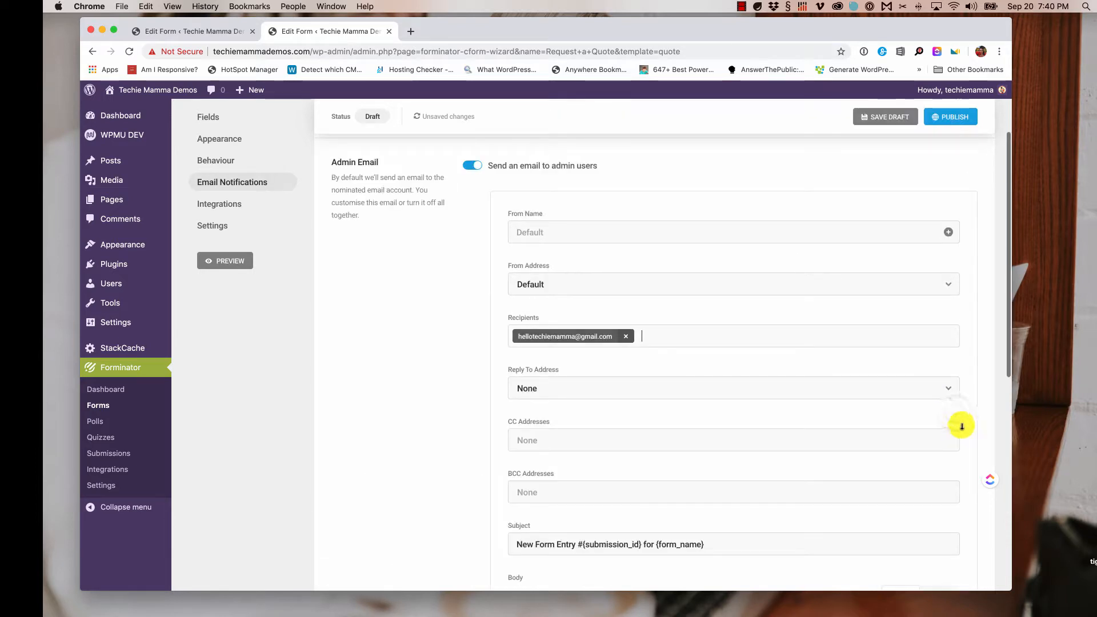
pyautogui.scroll(-12, 858, 429)
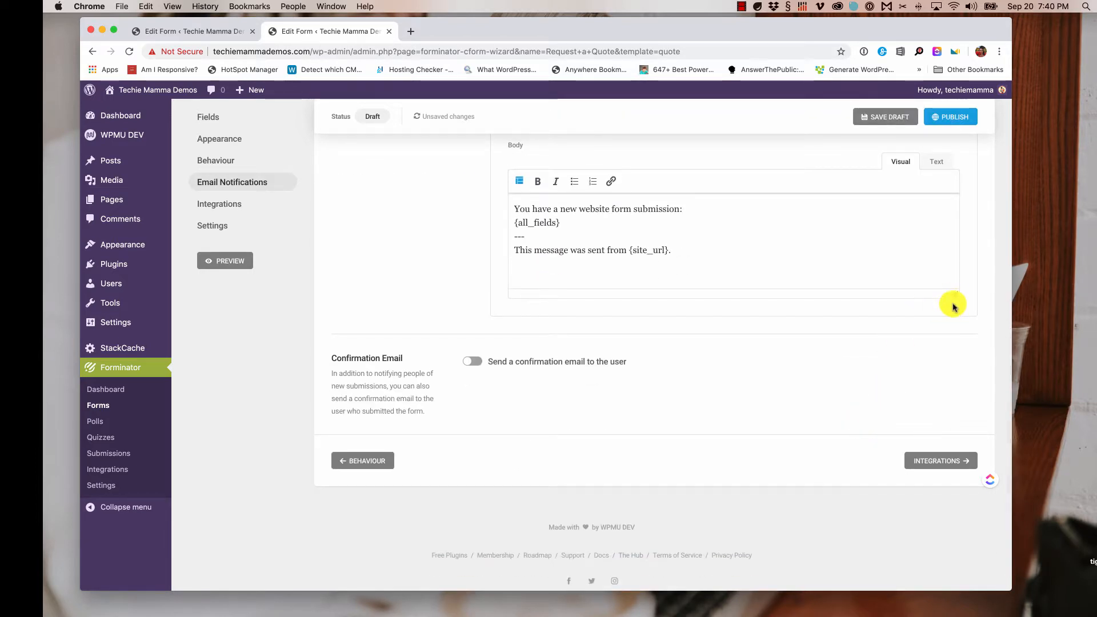
pyautogui.moveTo(957, 291); pyautogui.dragTo(958, 474)
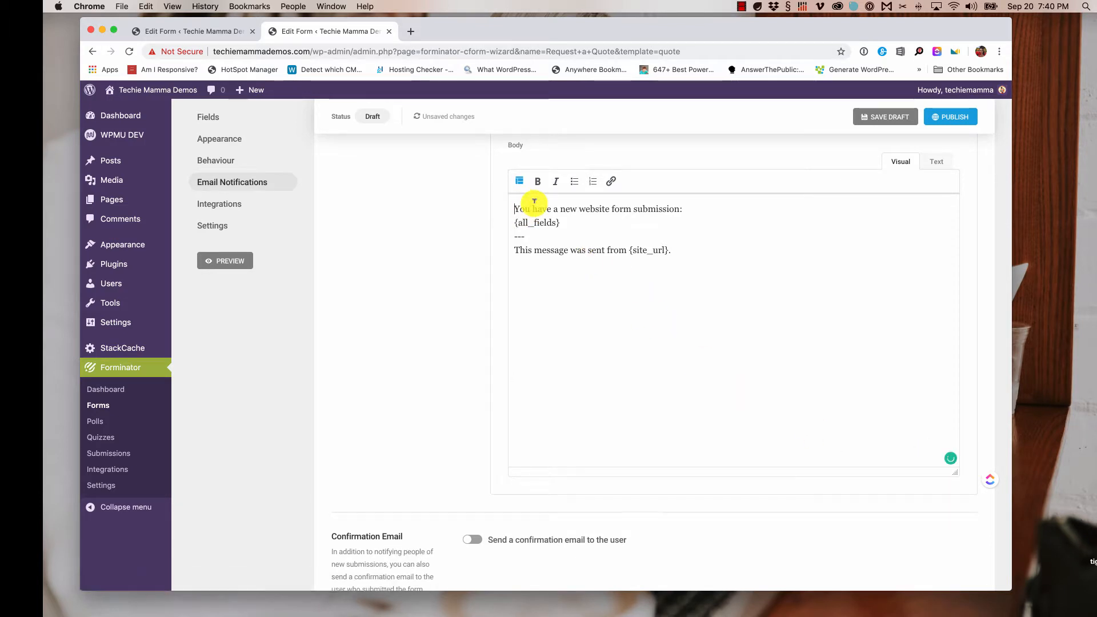
# - Insert the Services field tag above the admin email body text, then go to the Integrations step
pyautogui.press('Return')
pyautogui.press('Return')
pyautogui.press('Return')
pyautogui.press('Return')
pyautogui.press('Return')
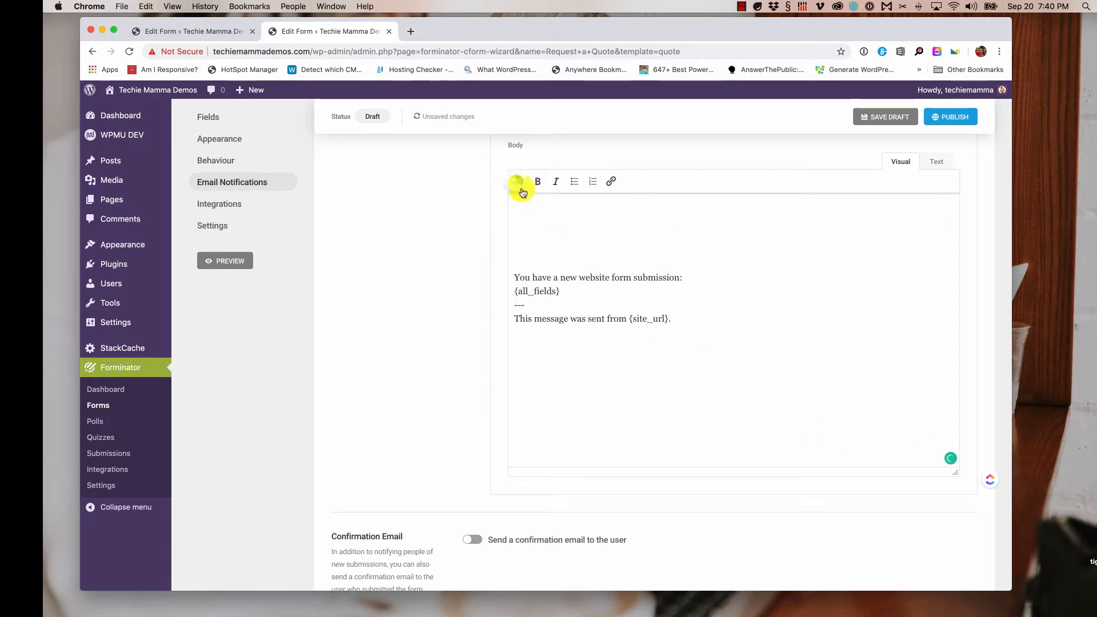
pyautogui.click(518, 182)
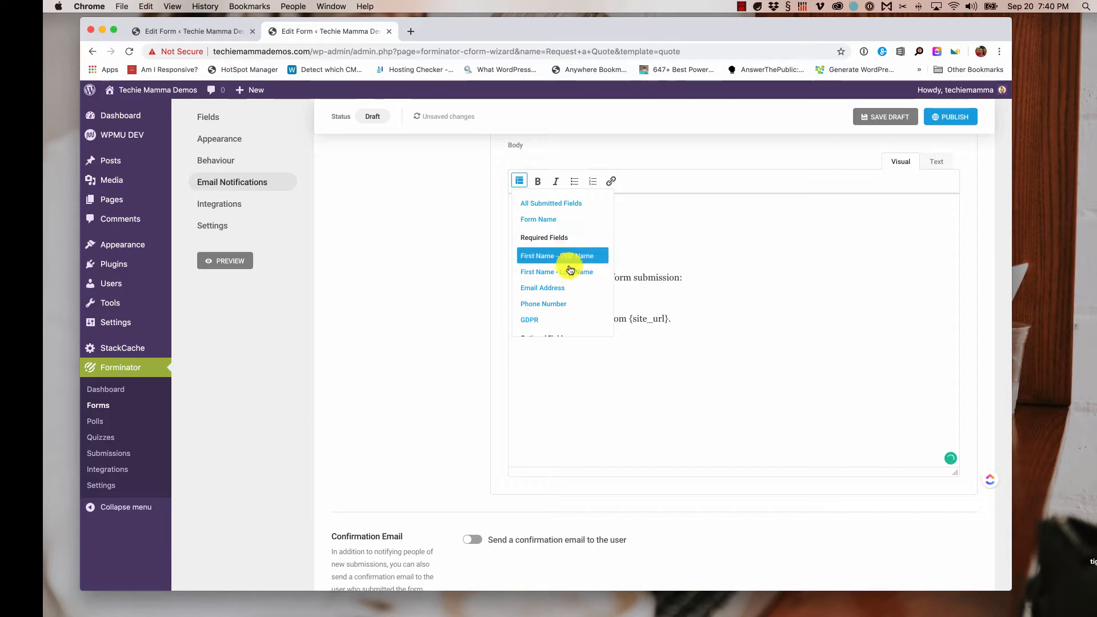
pyautogui.scroll(-2, 577, 313)
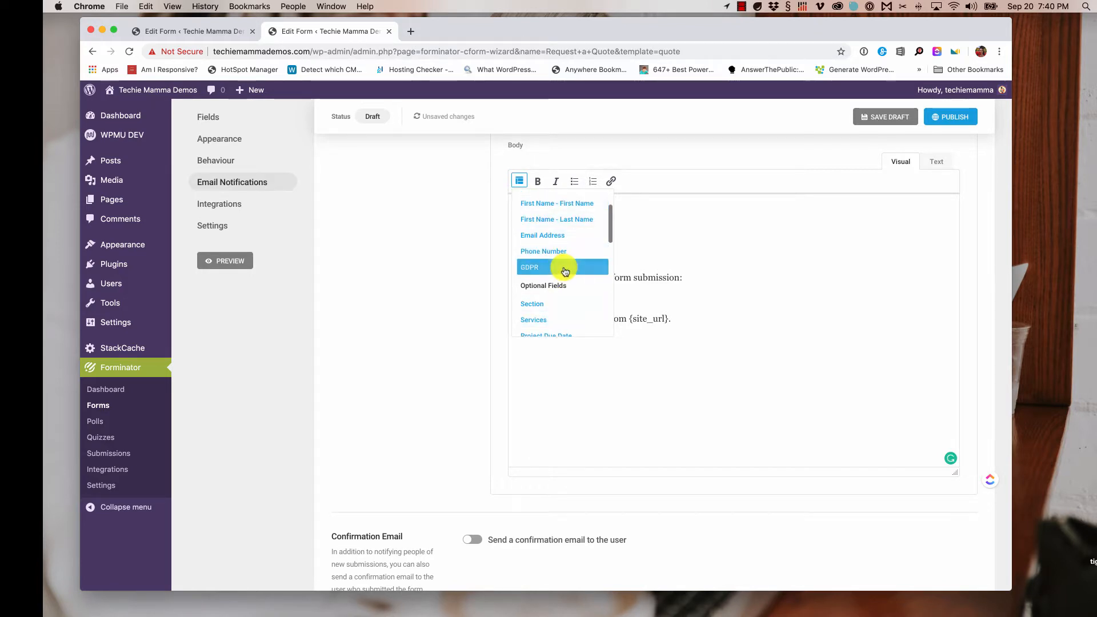
pyautogui.scroll(-1, 569, 277)
pyautogui.scroll(-2, 540, 298)
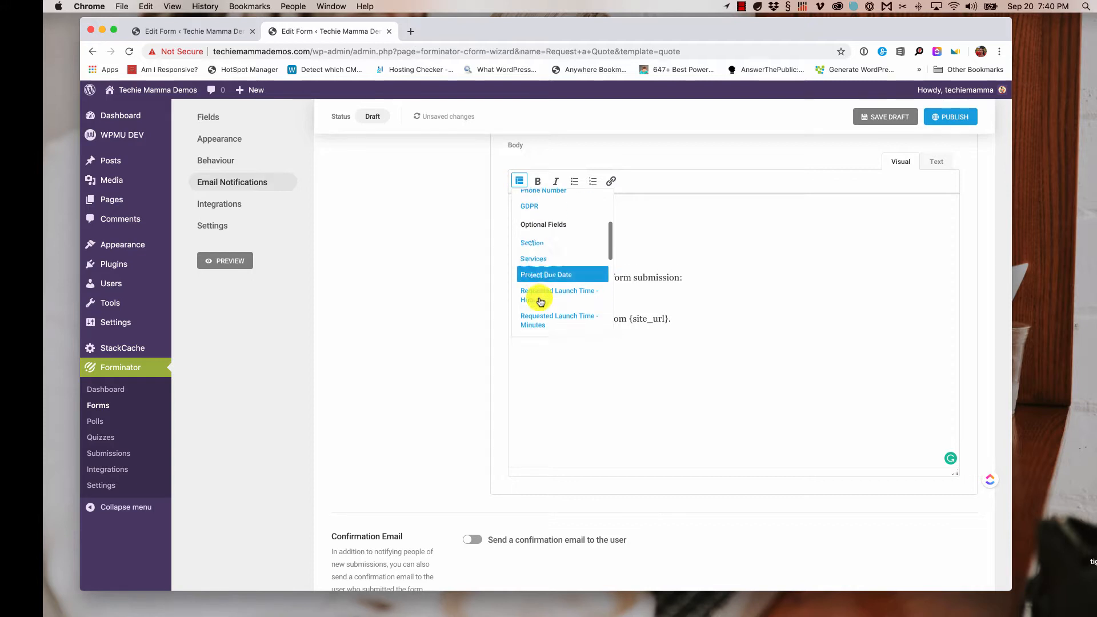
pyautogui.click(540, 252)
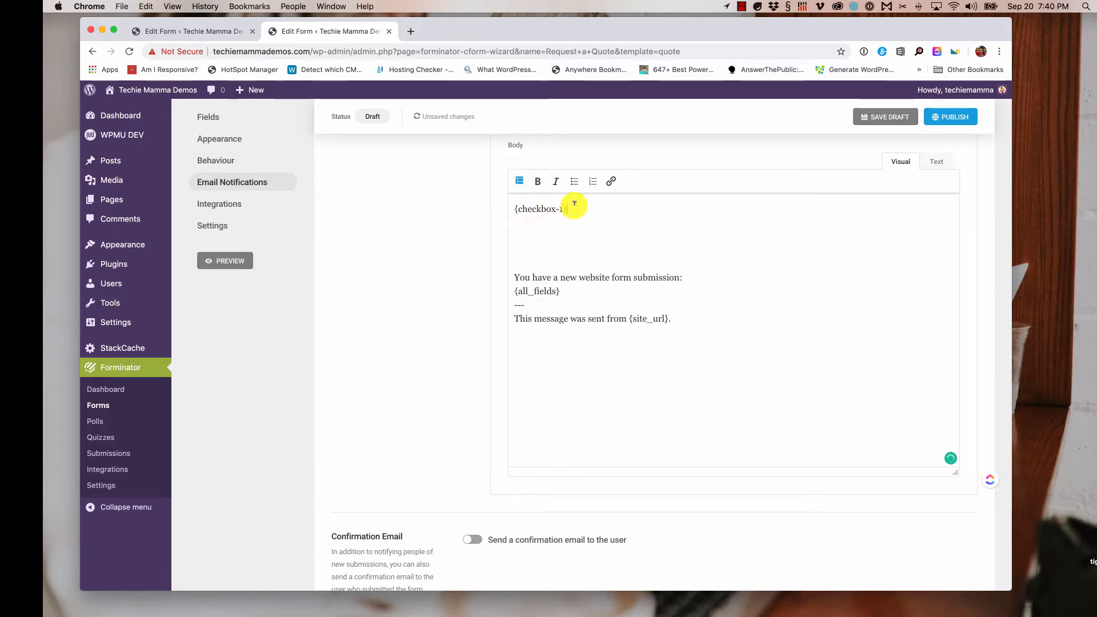
pyautogui.scroll(-4, 486, 296)
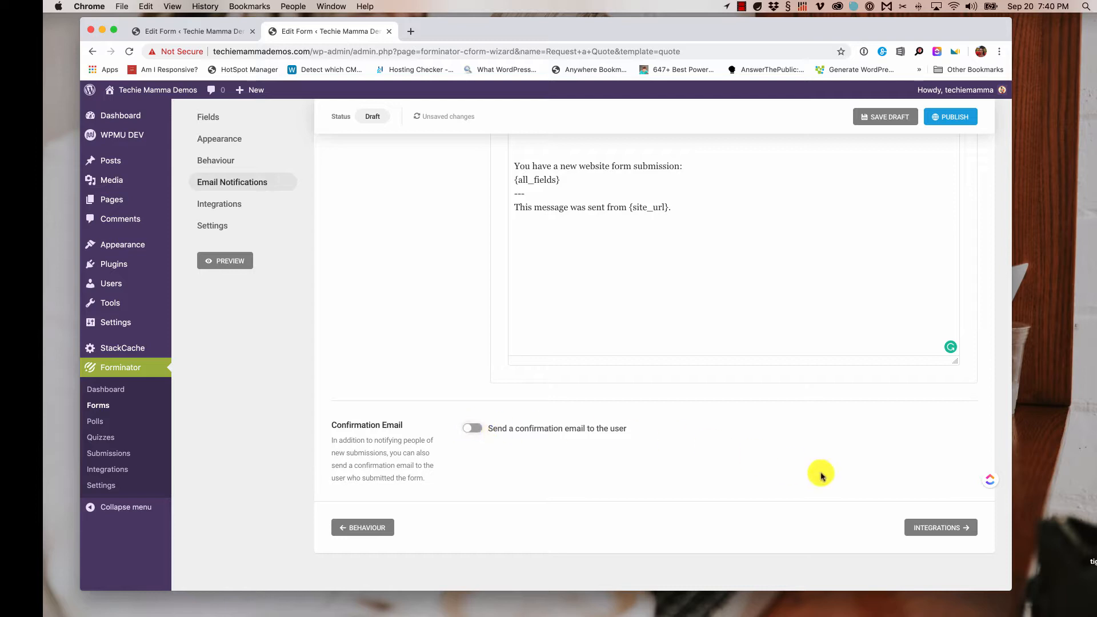
pyautogui.click(945, 534)
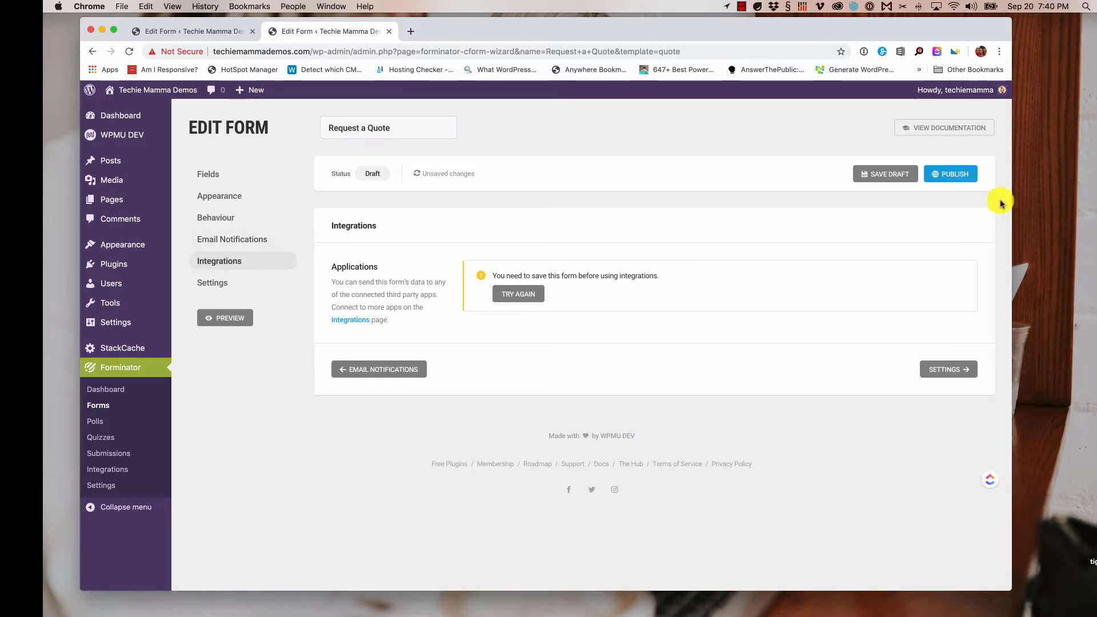
# - Save the Request a Quote form as a draft and open Forminator Integrations in a new window
pyautogui.click(895, 179)
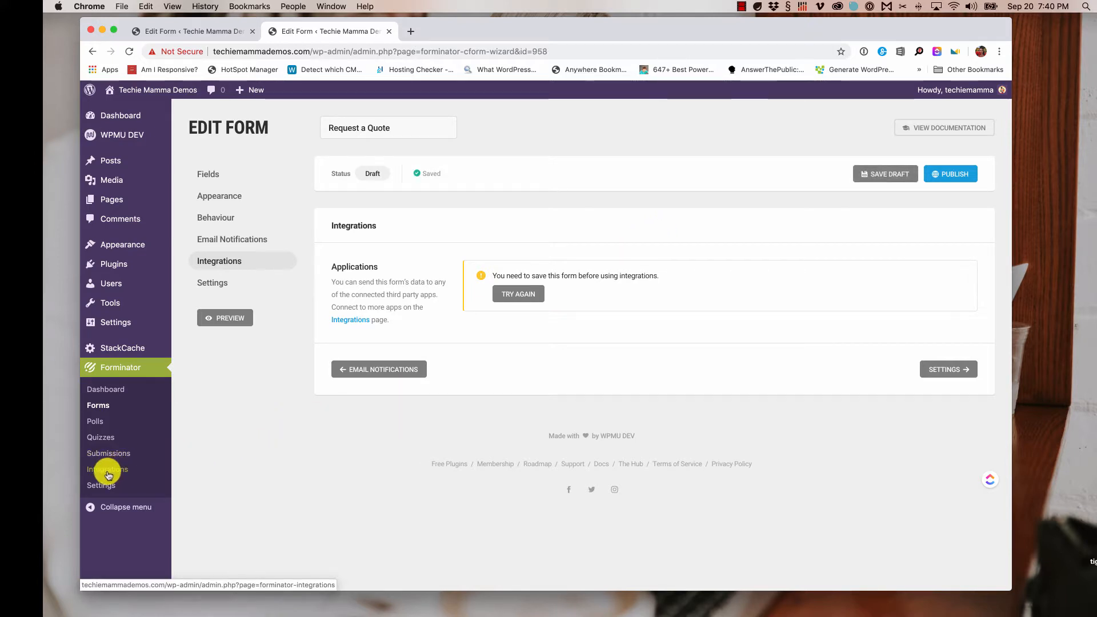
pyautogui.rightClick(110, 476)
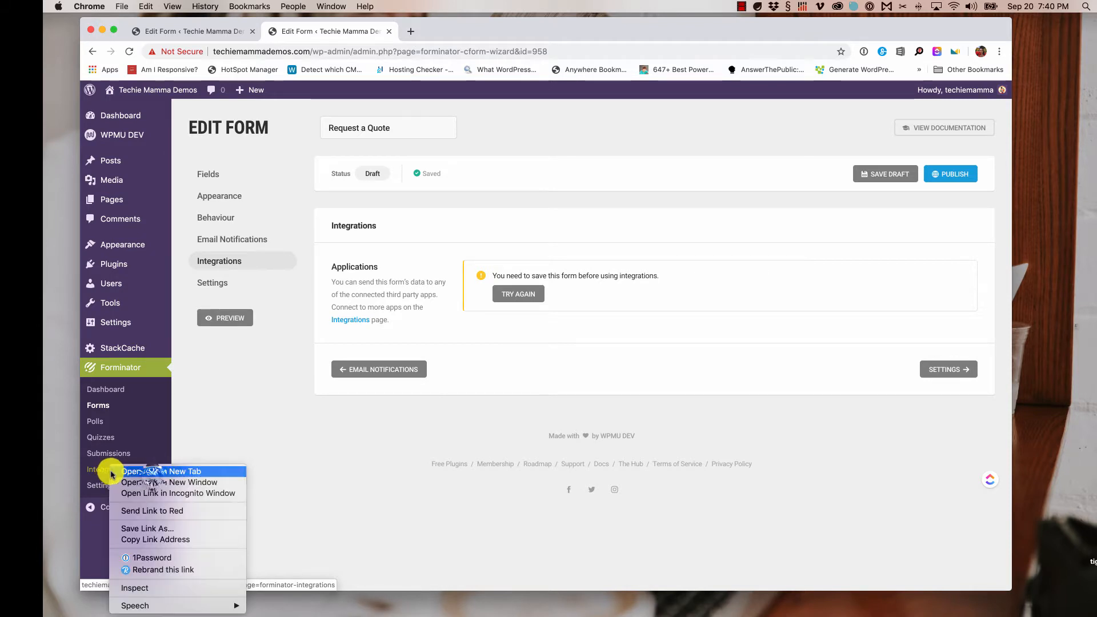
pyautogui.click(146, 481)
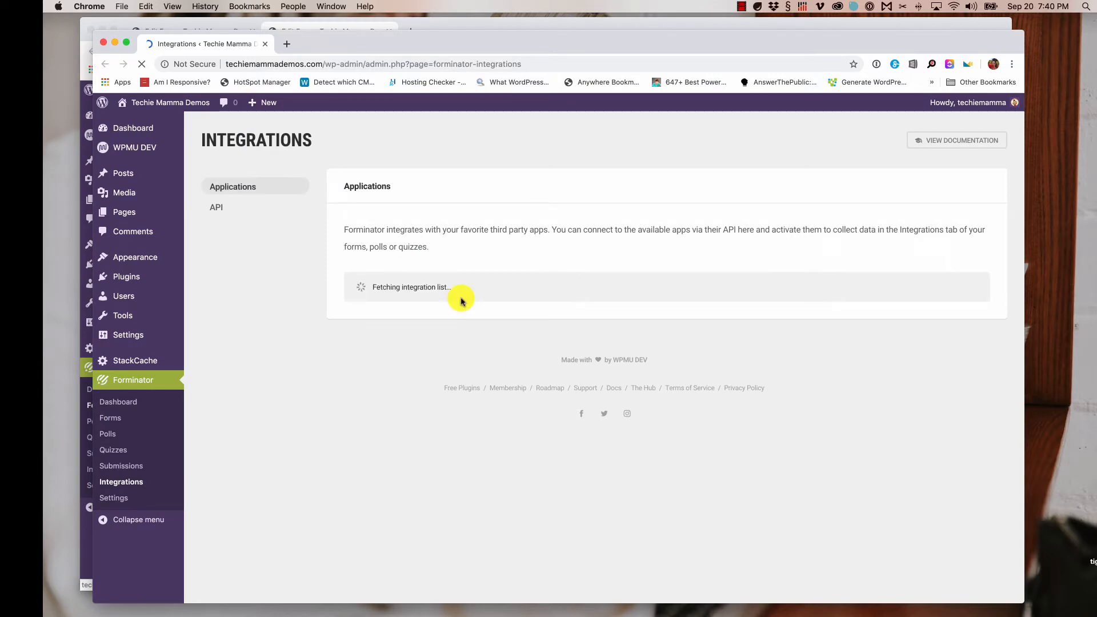
# - Browse the available apps like Zapier, MailChimp, Google Sheets and Slack, then close that window
pyautogui.scroll(-5, 537, 309)
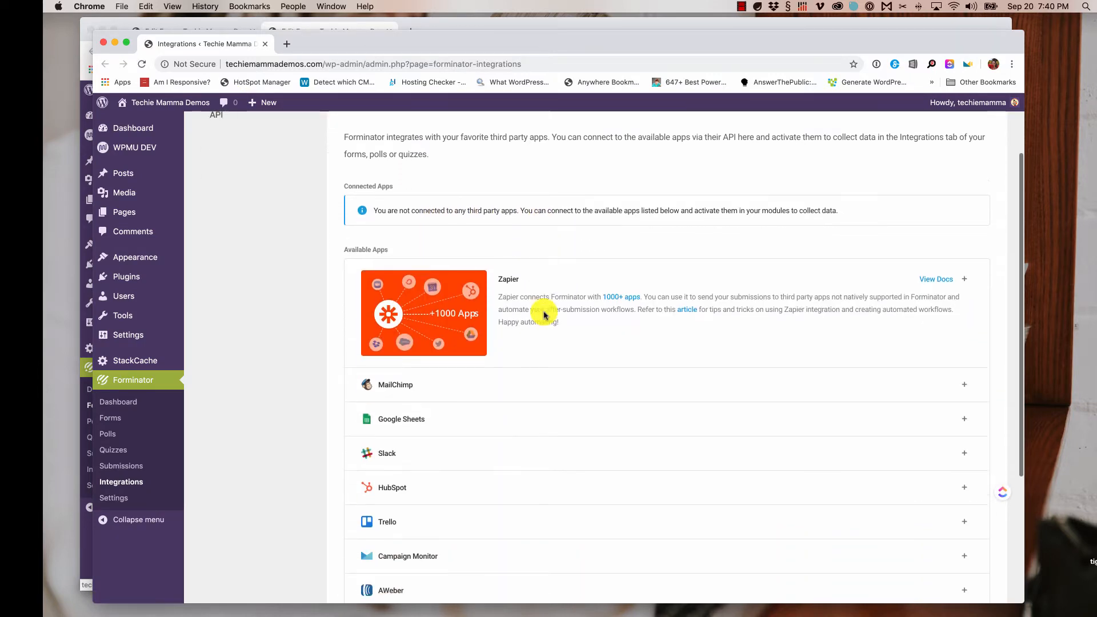
pyautogui.scroll(-1, 443, 345)
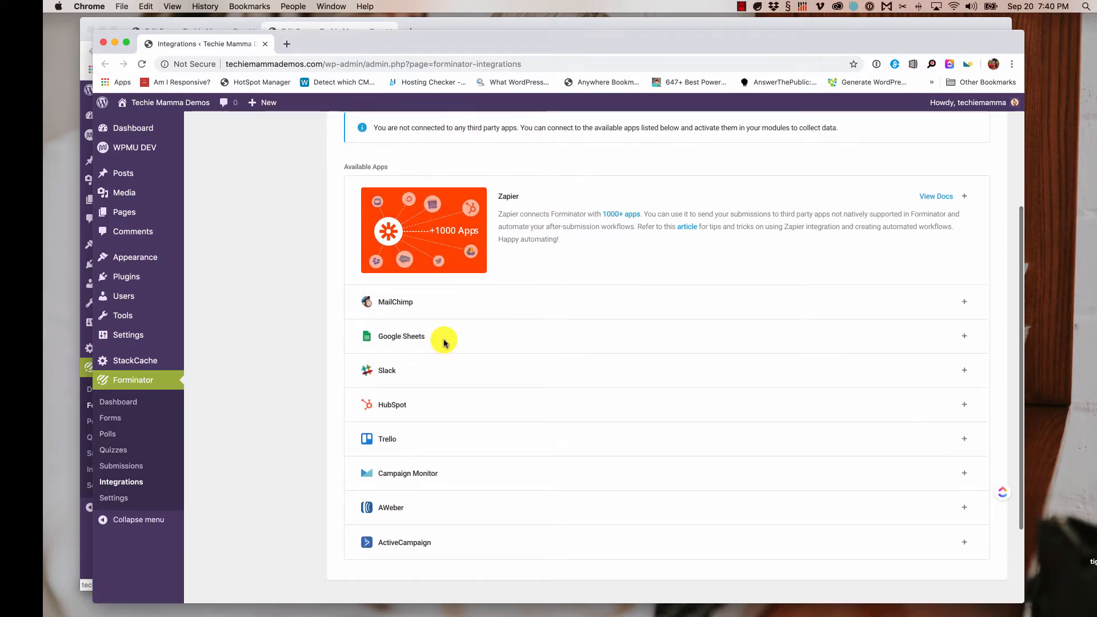
pyautogui.scroll(-2, 429, 380)
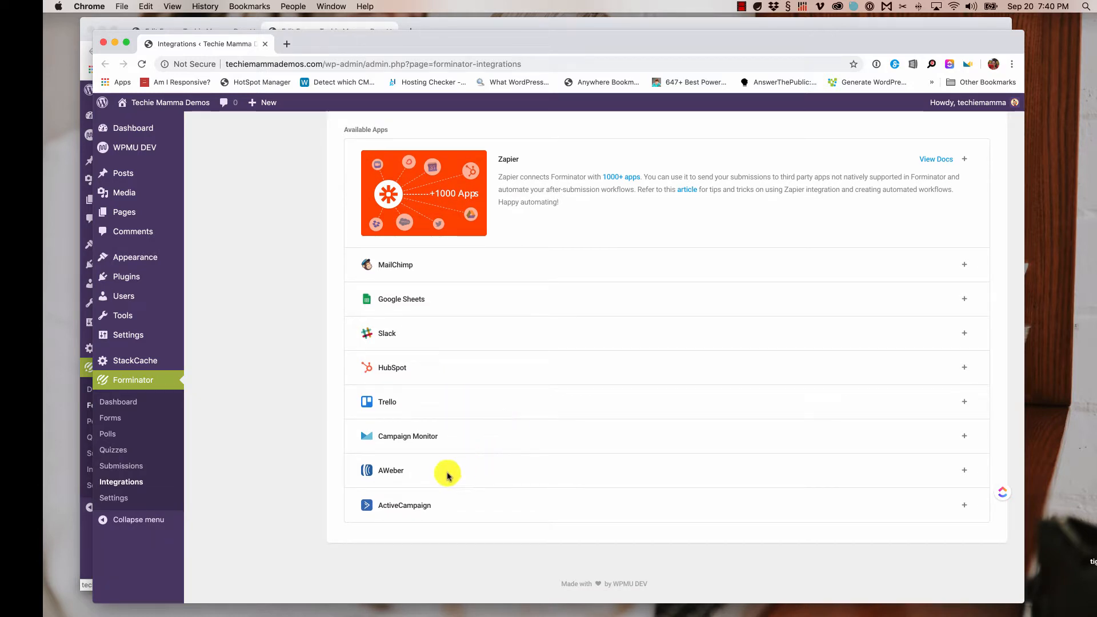
pyautogui.scroll(5, 451, 478)
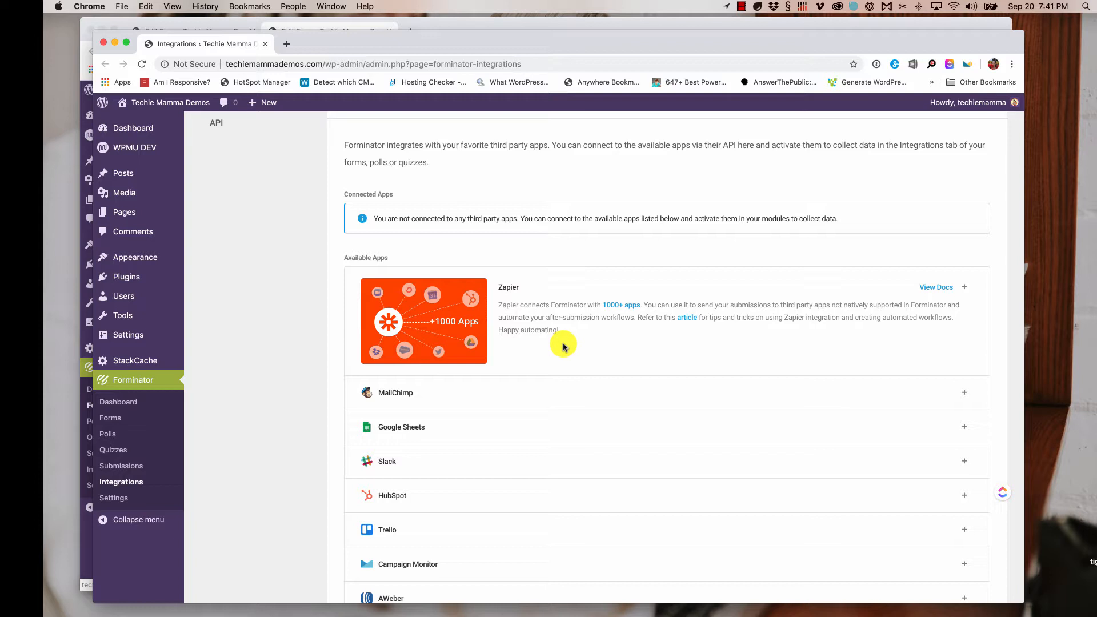
pyautogui.scroll(1, 567, 351)
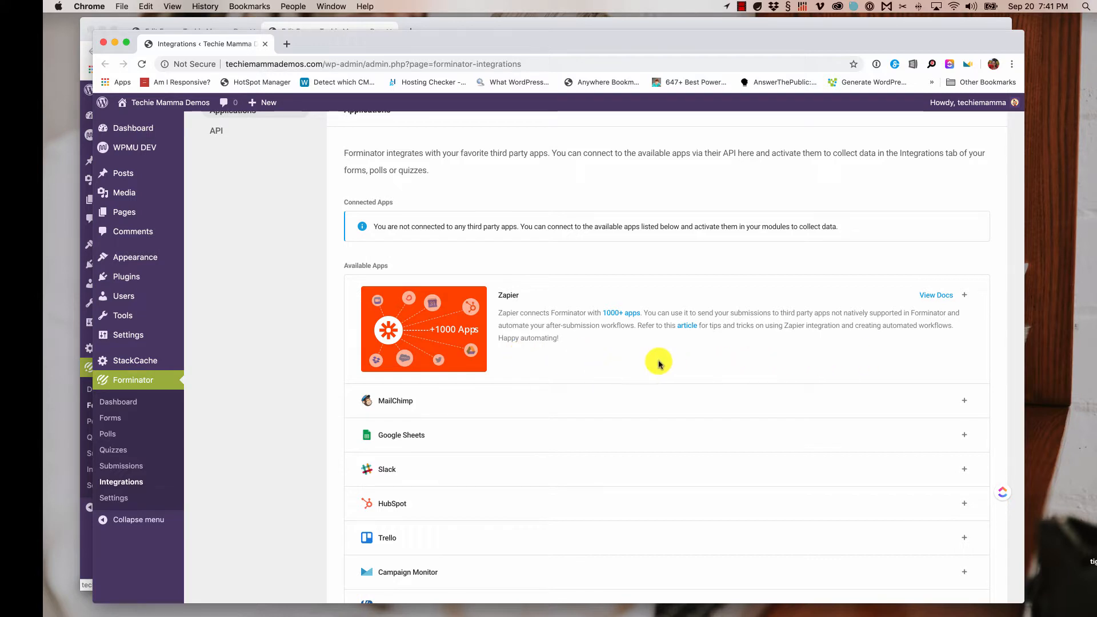
pyautogui.click(103, 44)
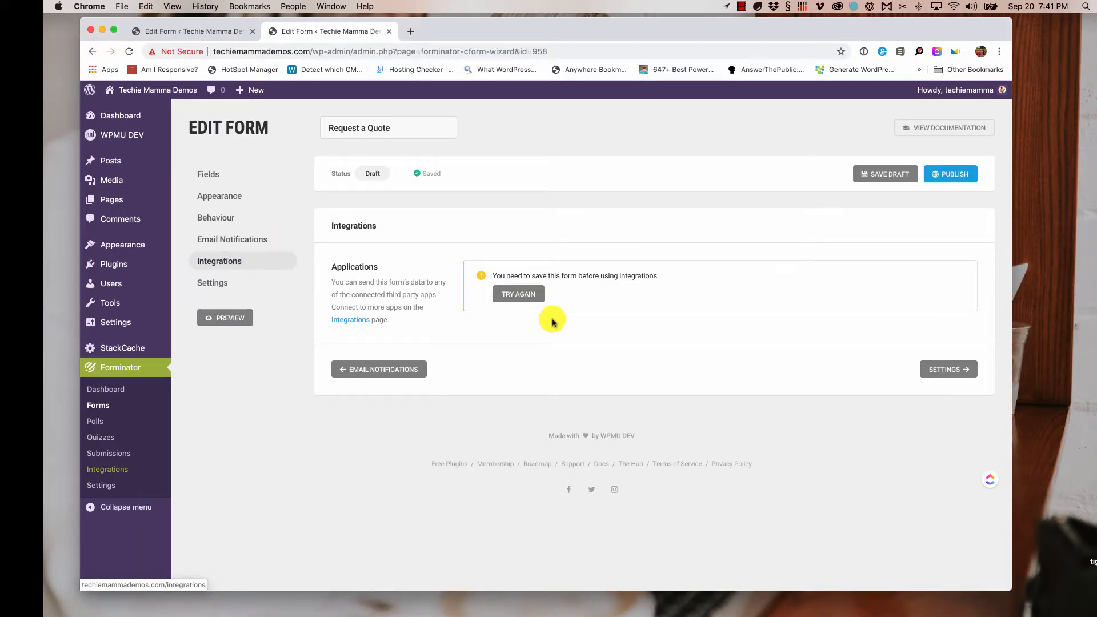
# - Open the form's Settings step and review the Data Storage options
pyautogui.click(949, 371)
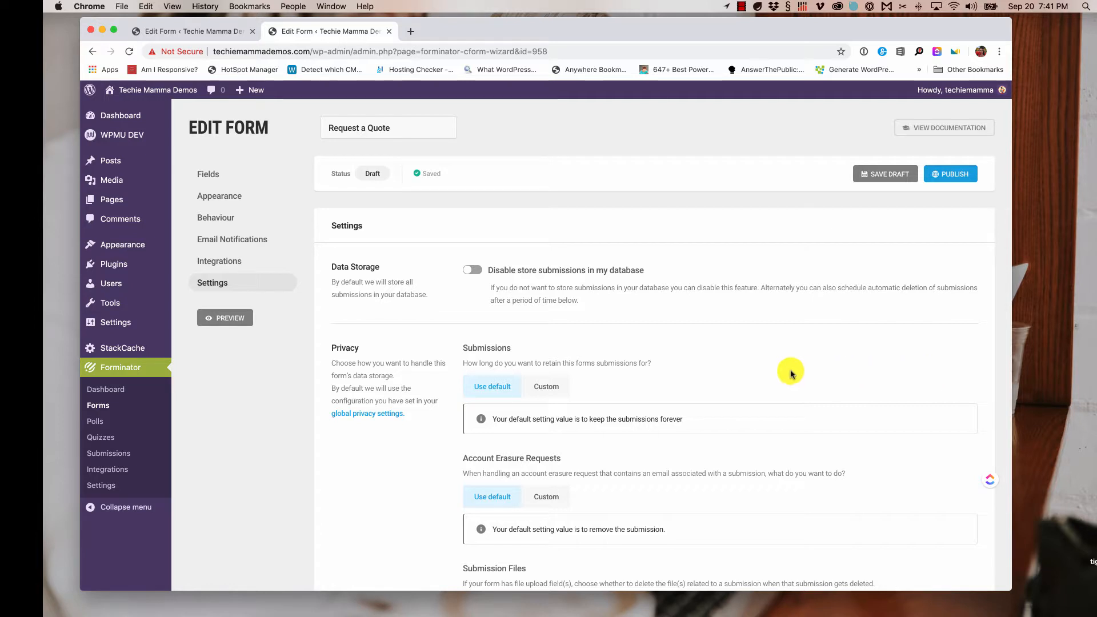
pyautogui.scroll(-3, 792, 372)
pyautogui.scroll(-2, 792, 373)
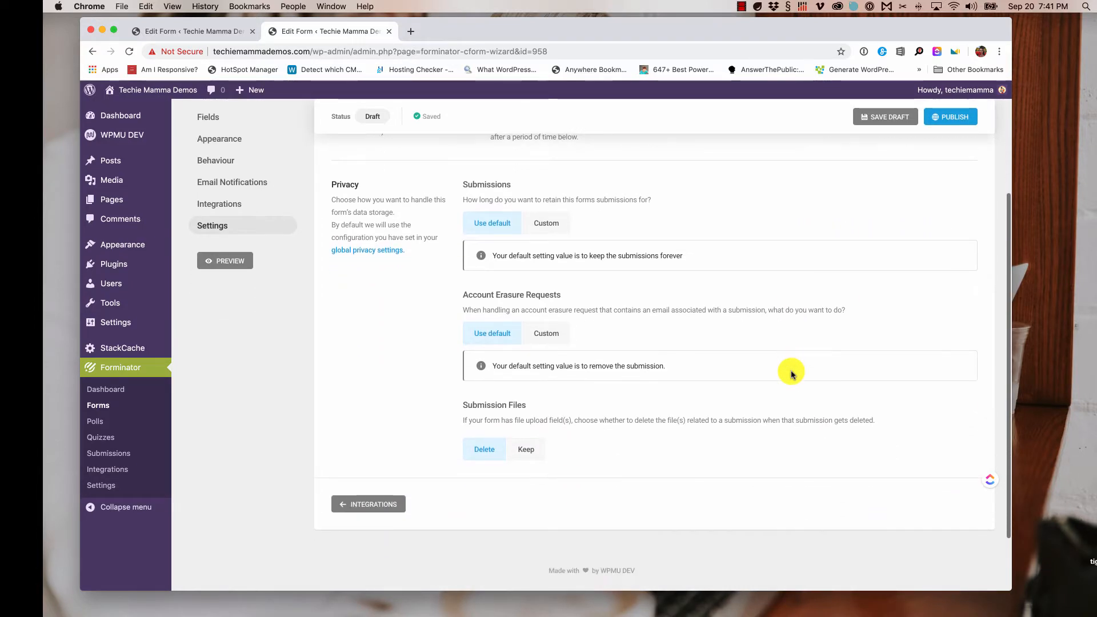
pyautogui.scroll(4, 789, 373)
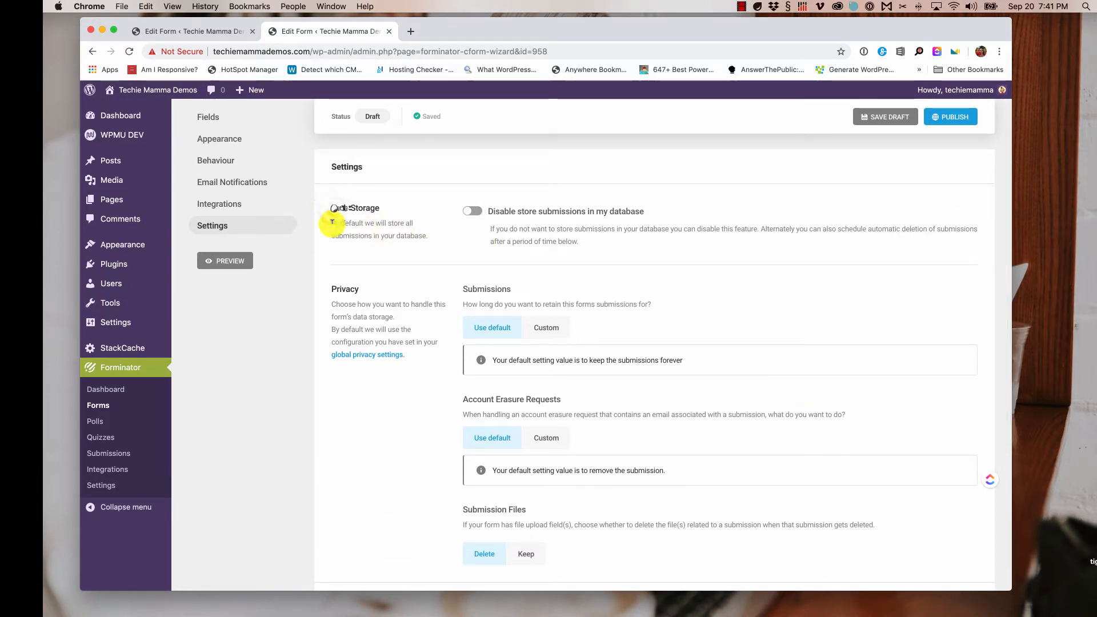
pyautogui.moveTo(335, 207); pyautogui.dragTo(404, 213)
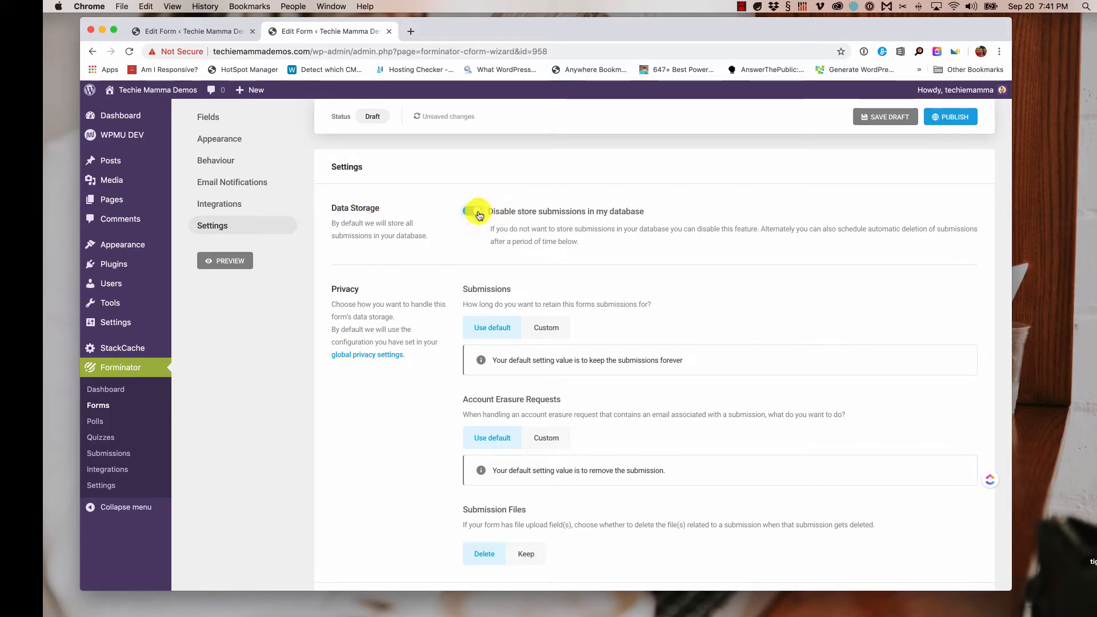
# - Try a Custom submission retention period, then switch it back to Use default
pyautogui.scroll(-3, 600, 251)
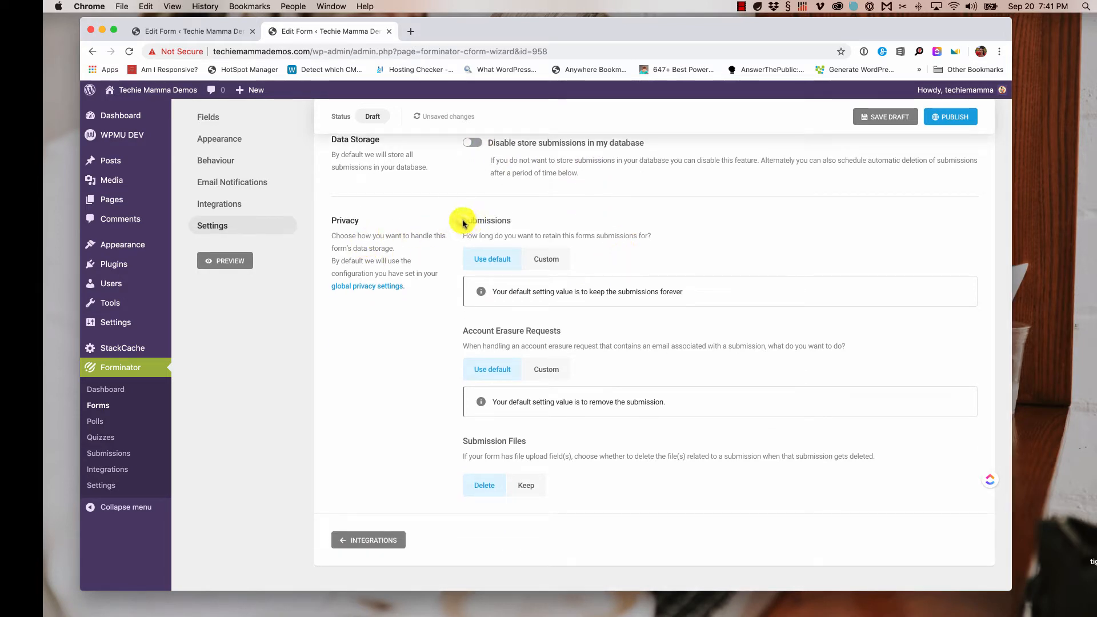
pyautogui.moveTo(461, 220); pyautogui.dragTo(510, 223)
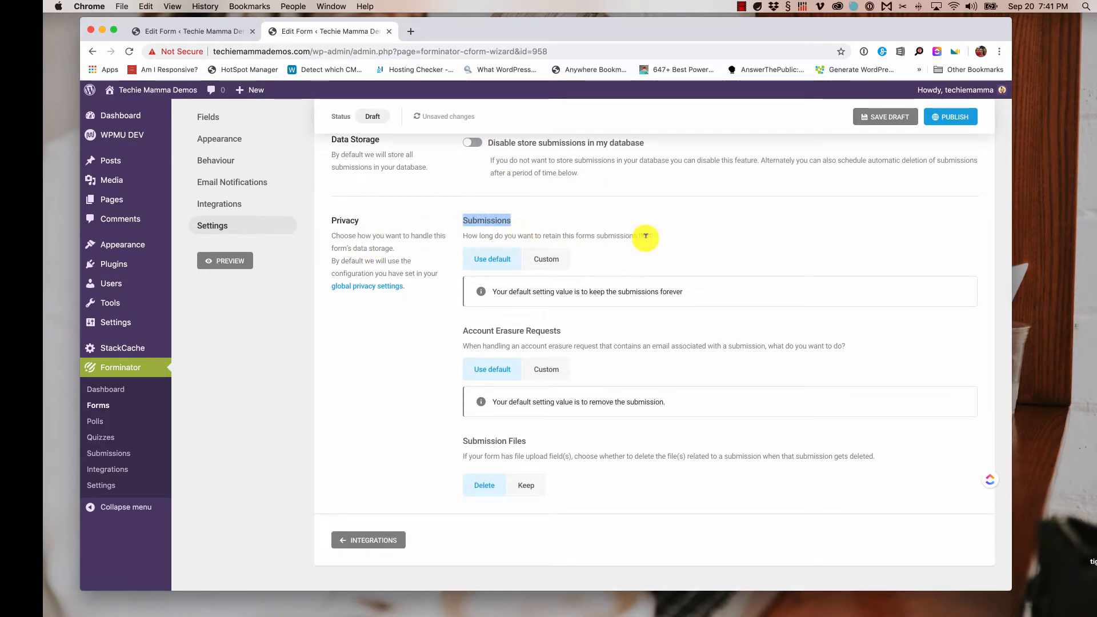
pyautogui.click(551, 263)
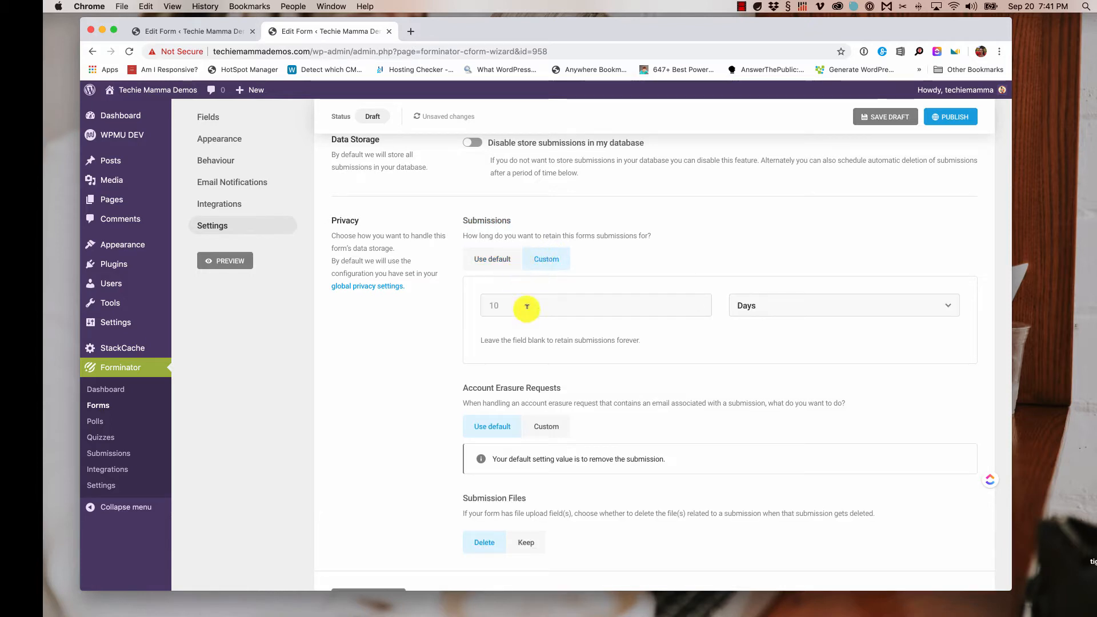
pyautogui.click(490, 258)
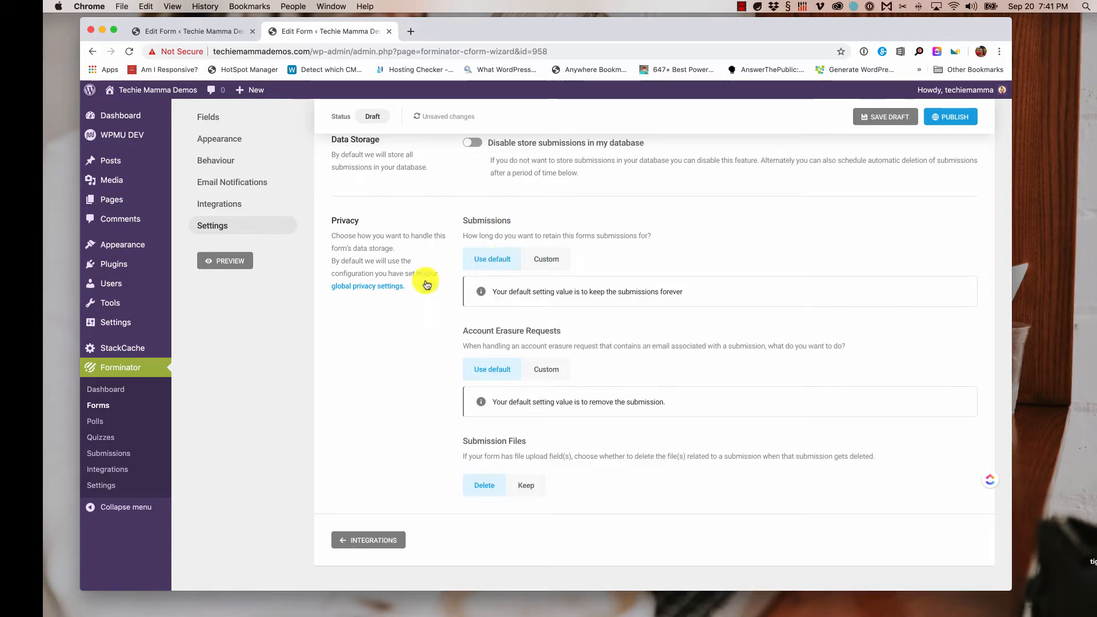
# - Look over the global privacy, reCAPTCHA and General settings, then return to the Edit Form tab
pyautogui.click(369, 287)
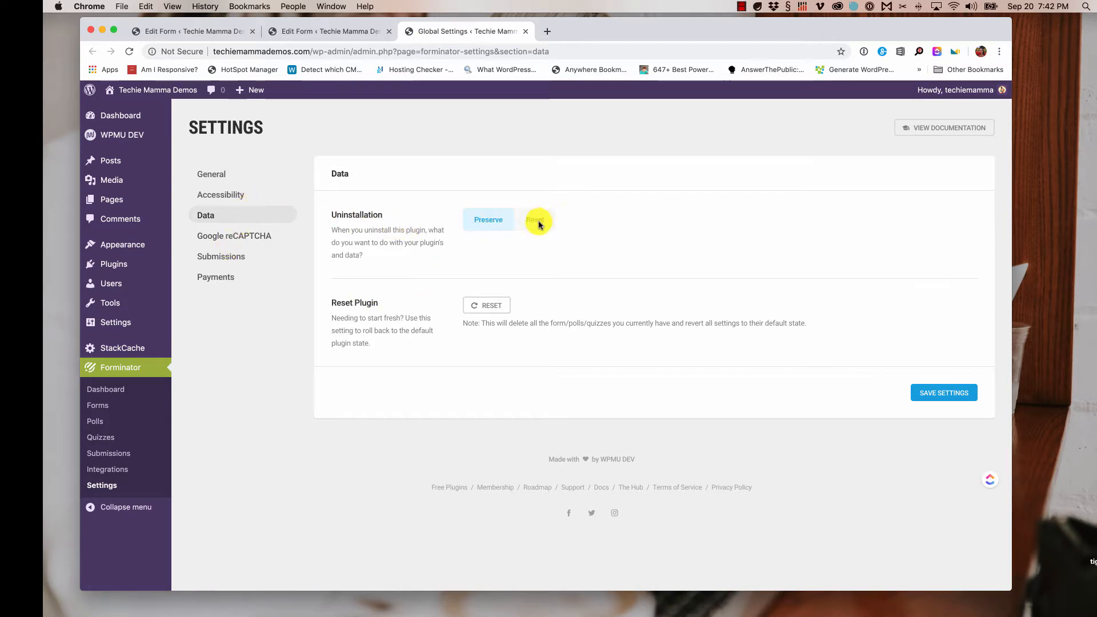
pyautogui.click(242, 236)
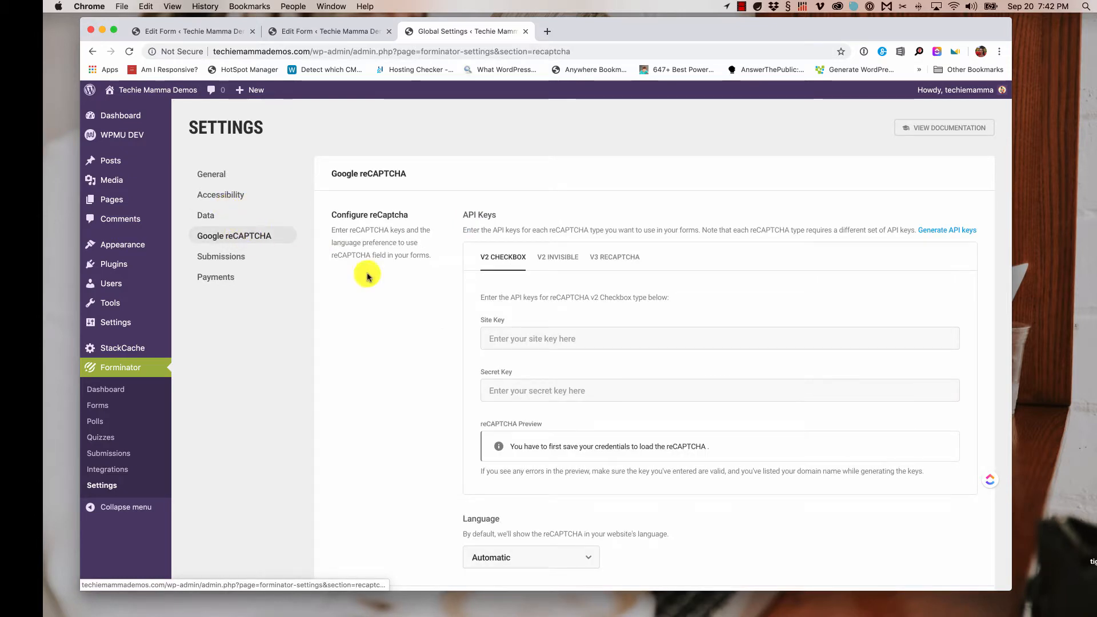
pyautogui.click(211, 174)
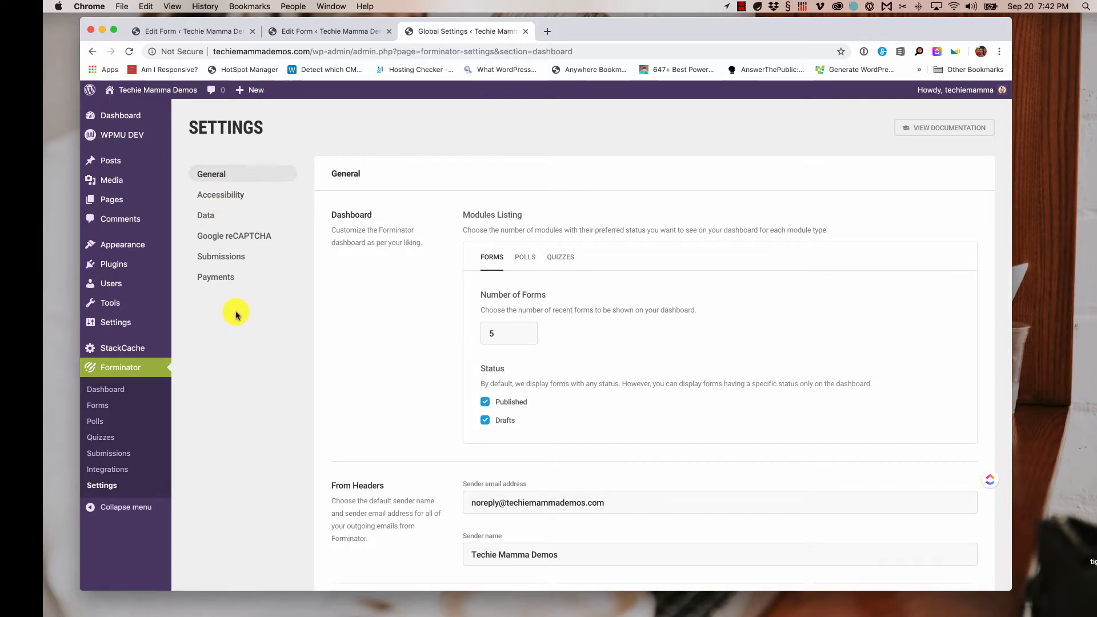
pyautogui.click(292, 30)
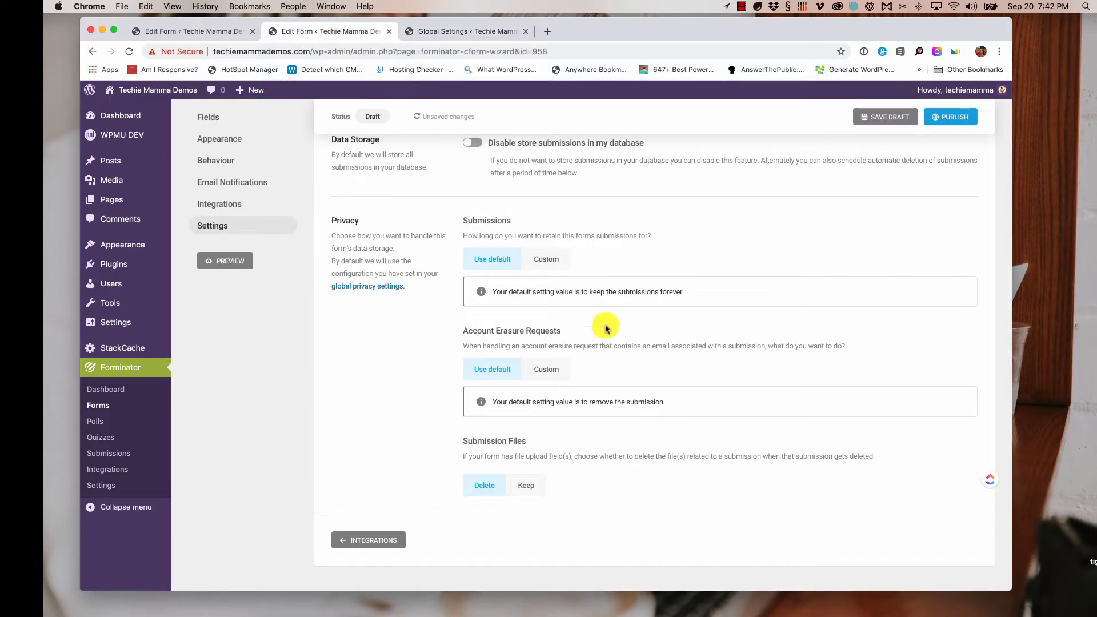
# - Try Custom for Account Erasure Requests, then revert it to Use default
pyautogui.scroll(-2, 631, 367)
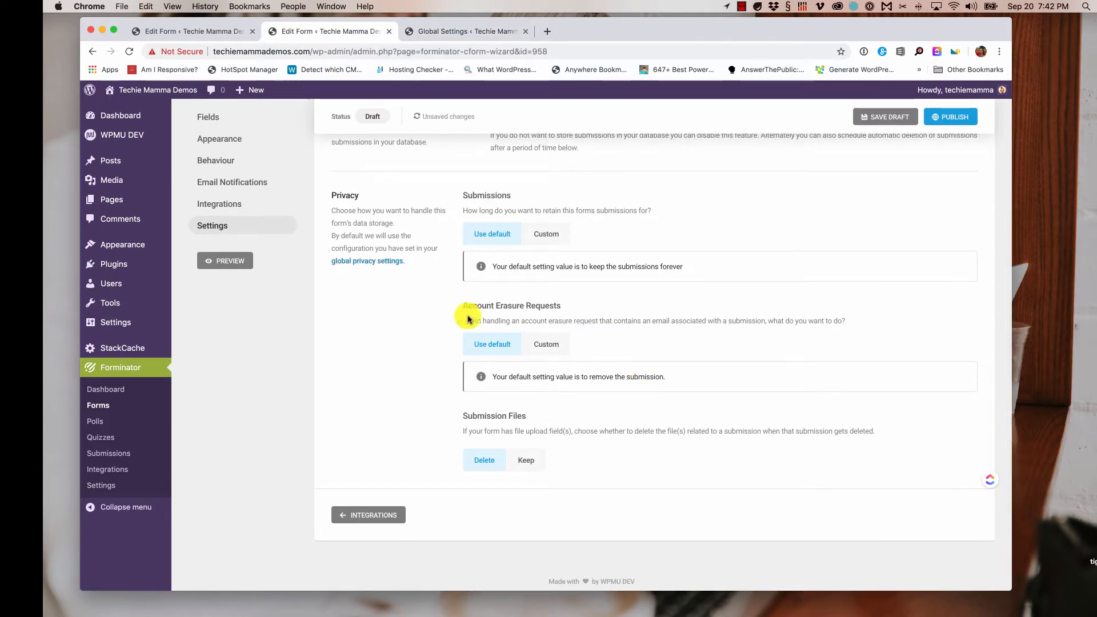
pyautogui.moveTo(460, 306); pyautogui.dragTo(591, 303)
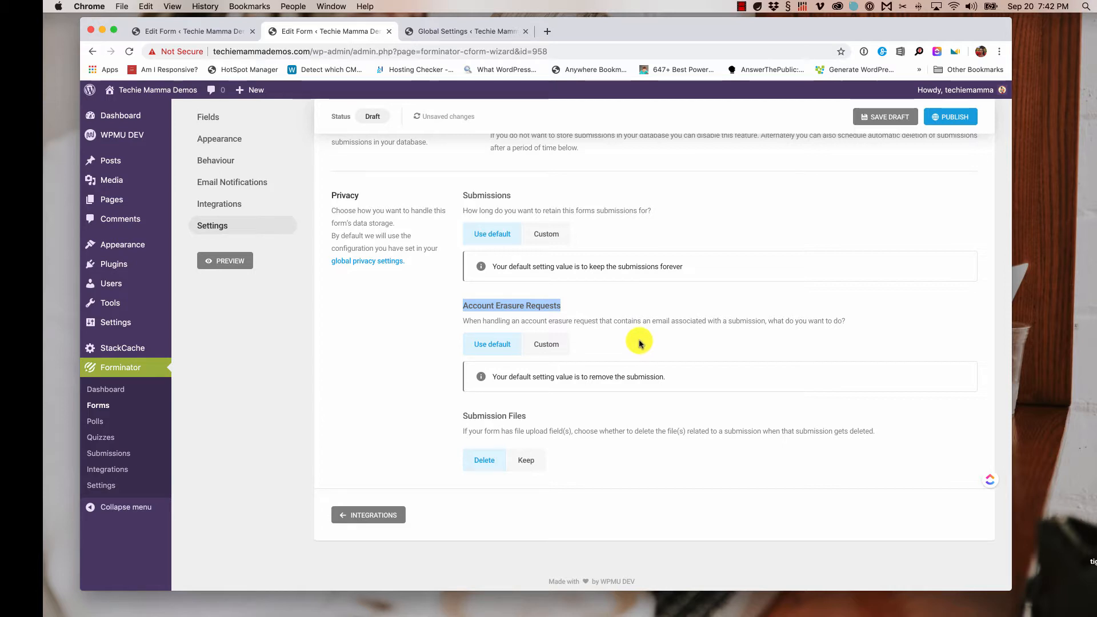
pyautogui.scroll(-2, 640, 344)
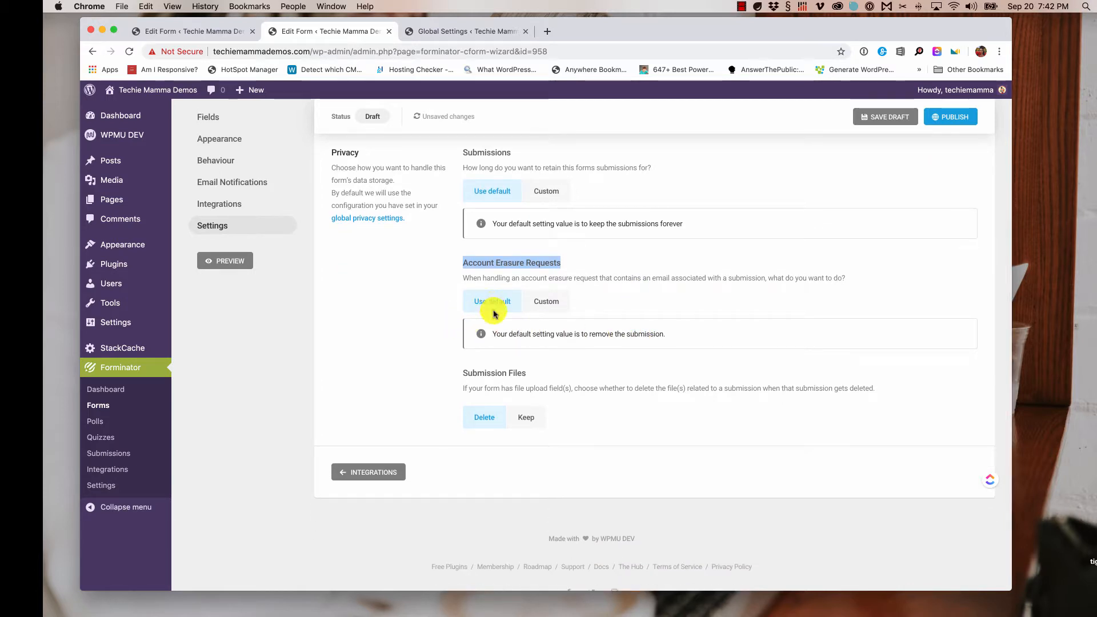
pyautogui.click(558, 303)
pyautogui.click(572, 350)
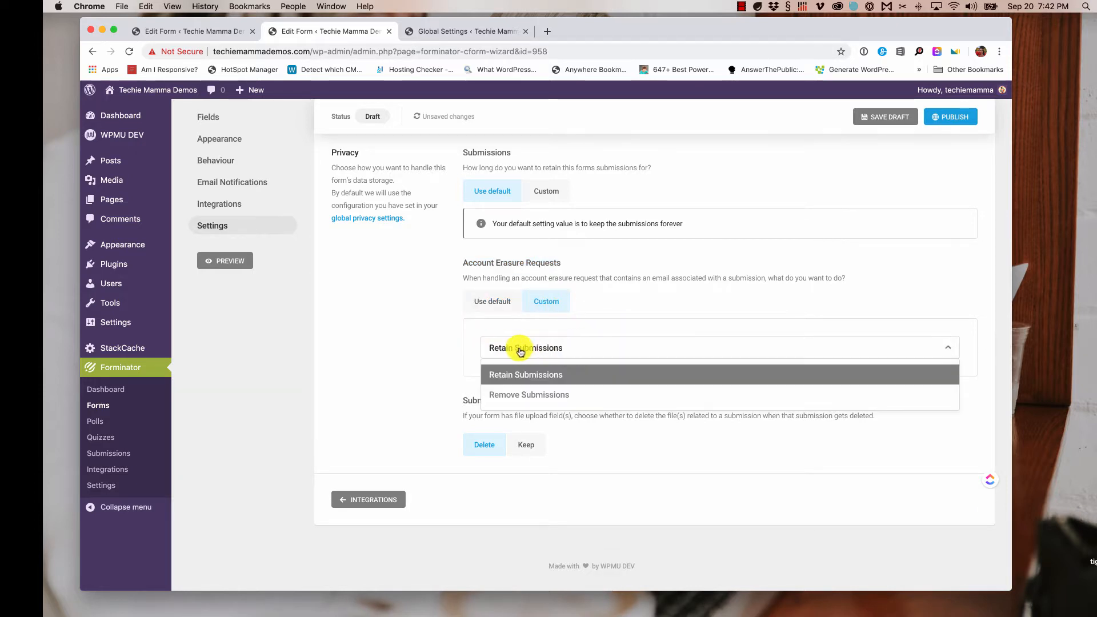
pyautogui.click(632, 319)
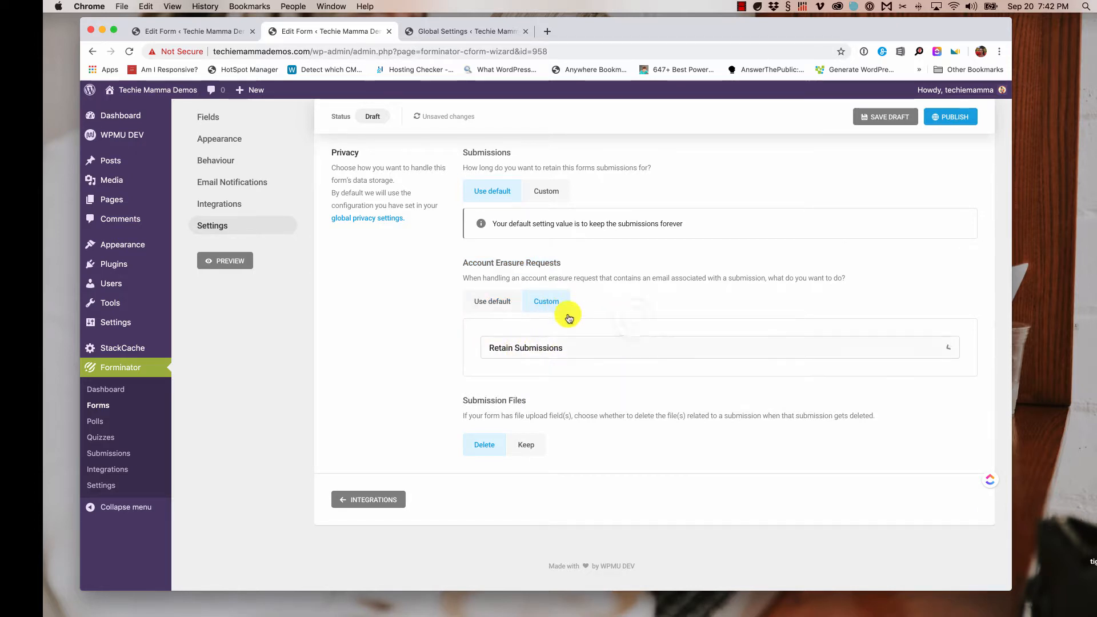
pyautogui.click(495, 310)
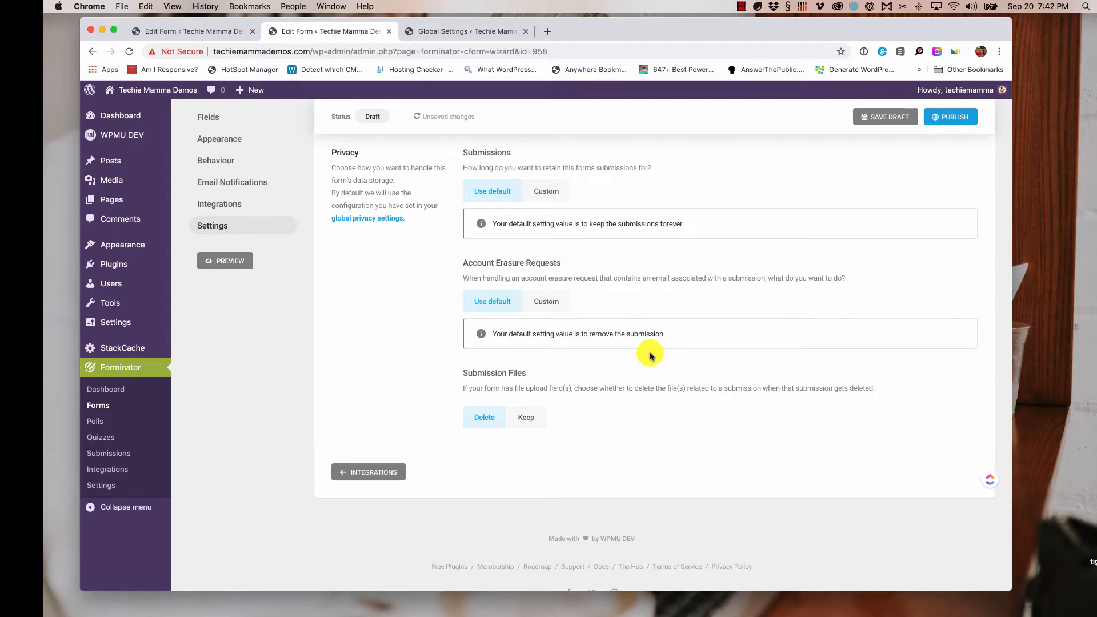
# - Publish the Request a Quote form to get shortcode [forminator_form id="958"]
pyautogui.scroll(-1, 652, 360)
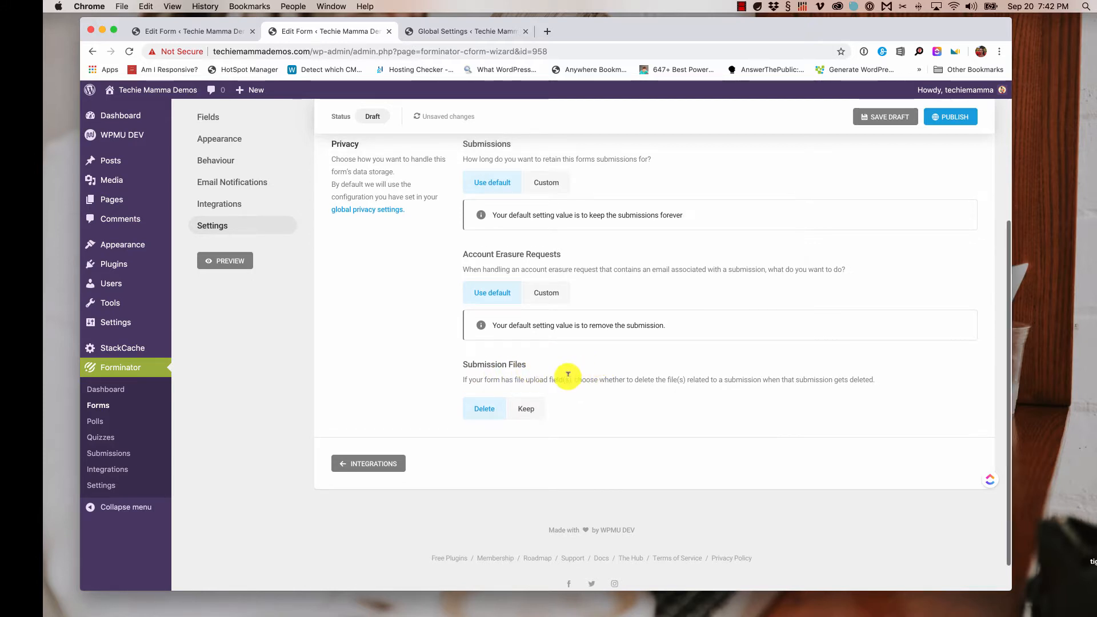
pyautogui.scroll(-2, 569, 376)
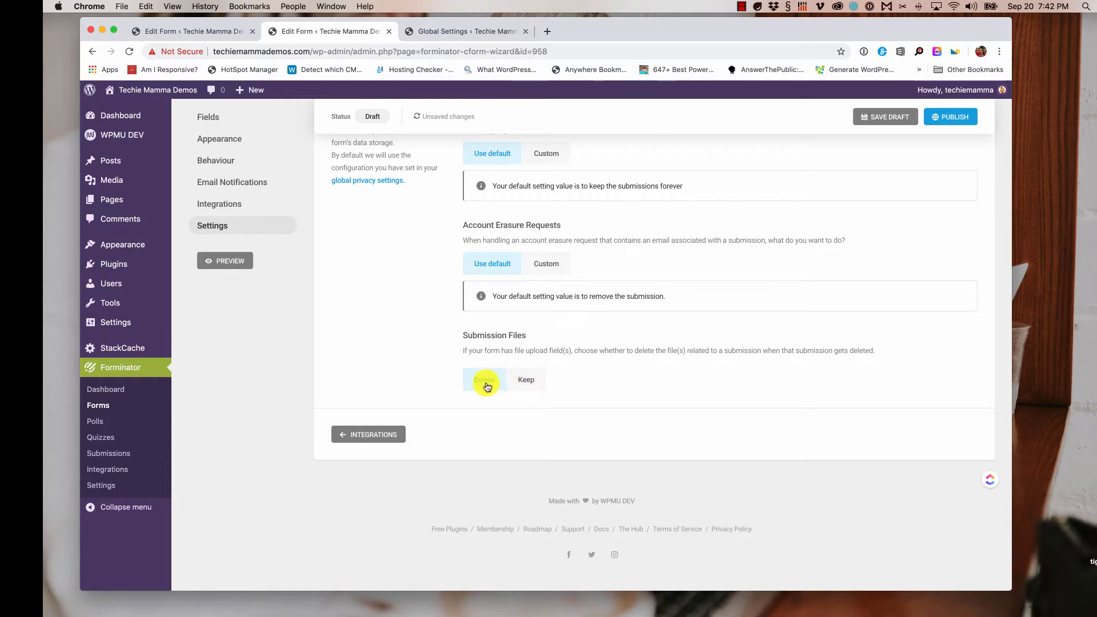
pyautogui.scroll(-1, 577, 378)
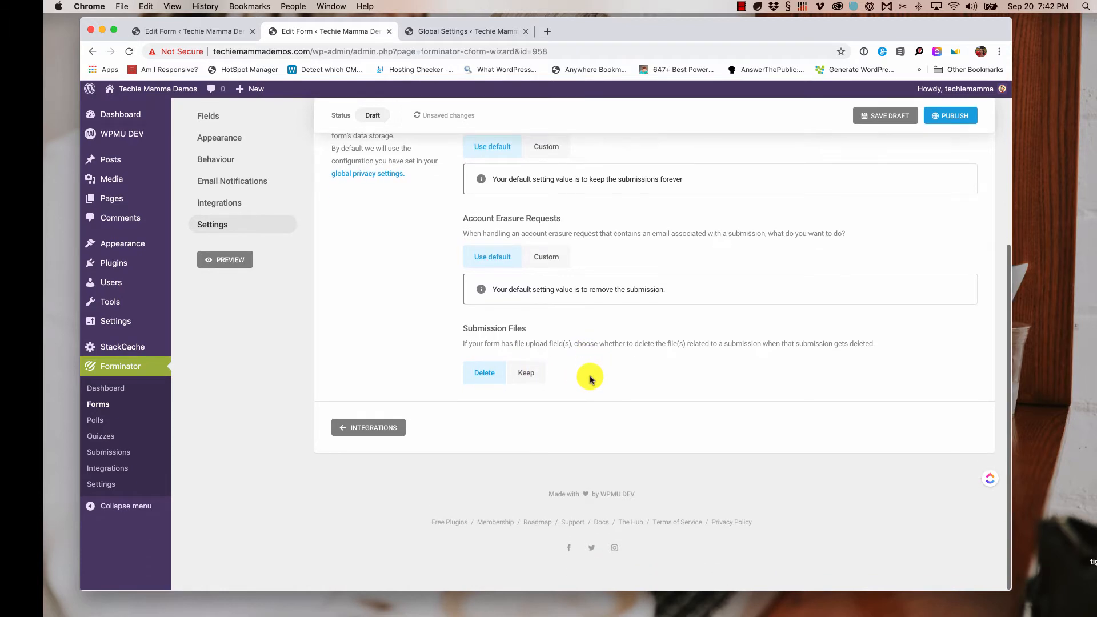
pyautogui.scroll(4, 872, 214)
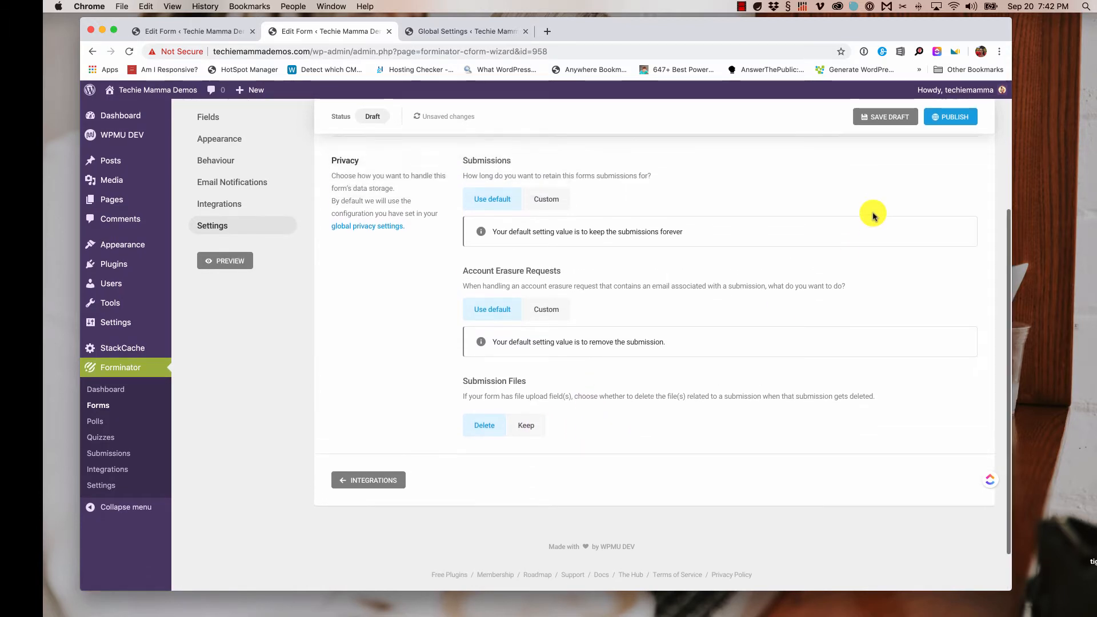
pyautogui.click(959, 117)
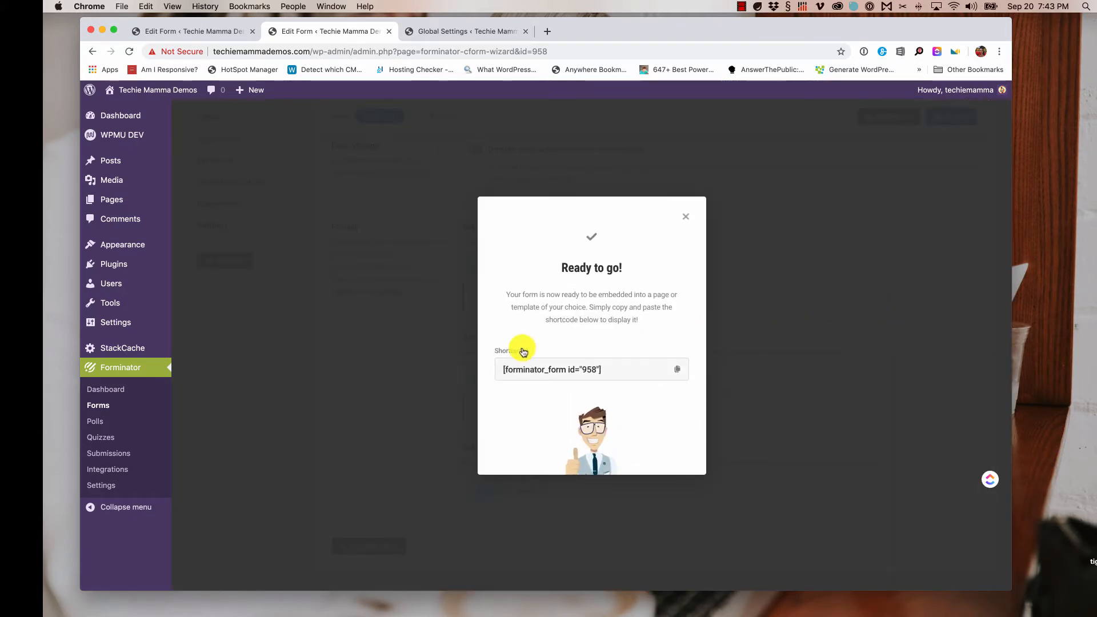
# - Copy the shortcode [forminator_form id="958"] and go to the live website
pyautogui.moveTo(503, 369); pyautogui.dragTo(622, 371)
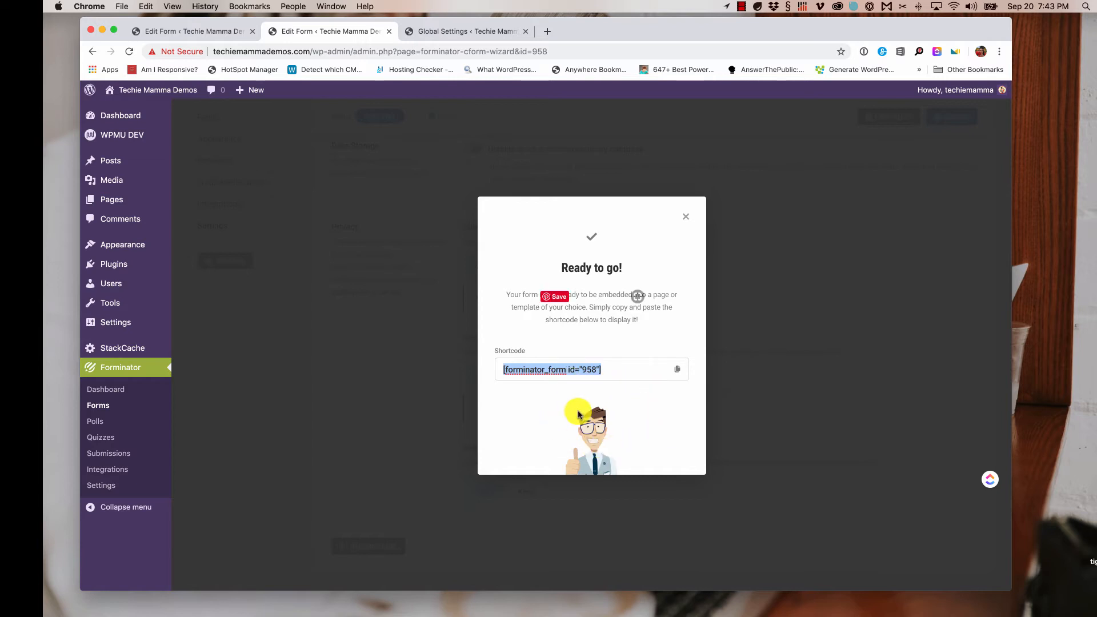
pyautogui.click(678, 373)
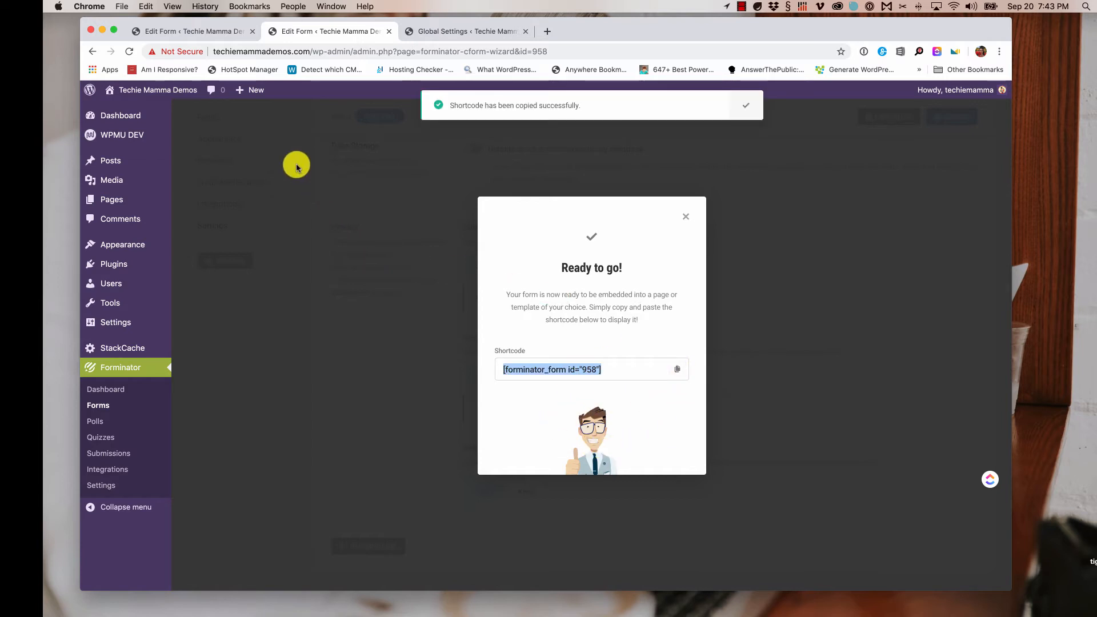
pyautogui.click(143, 90)
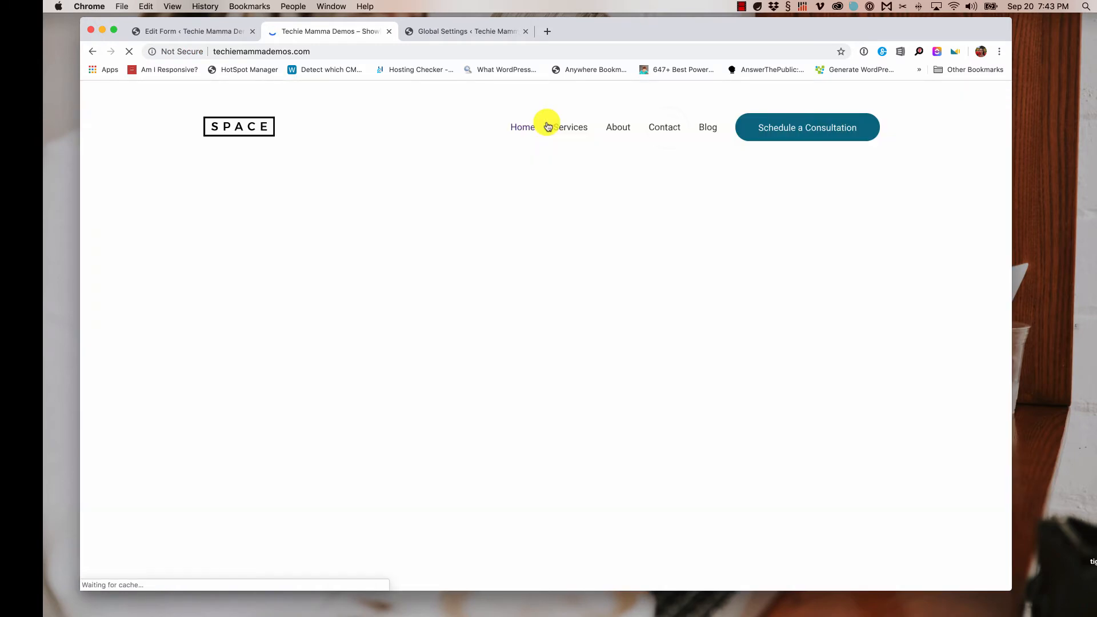
# - Open the site's Contact page in Beaver Builder
pyautogui.click(670, 129)
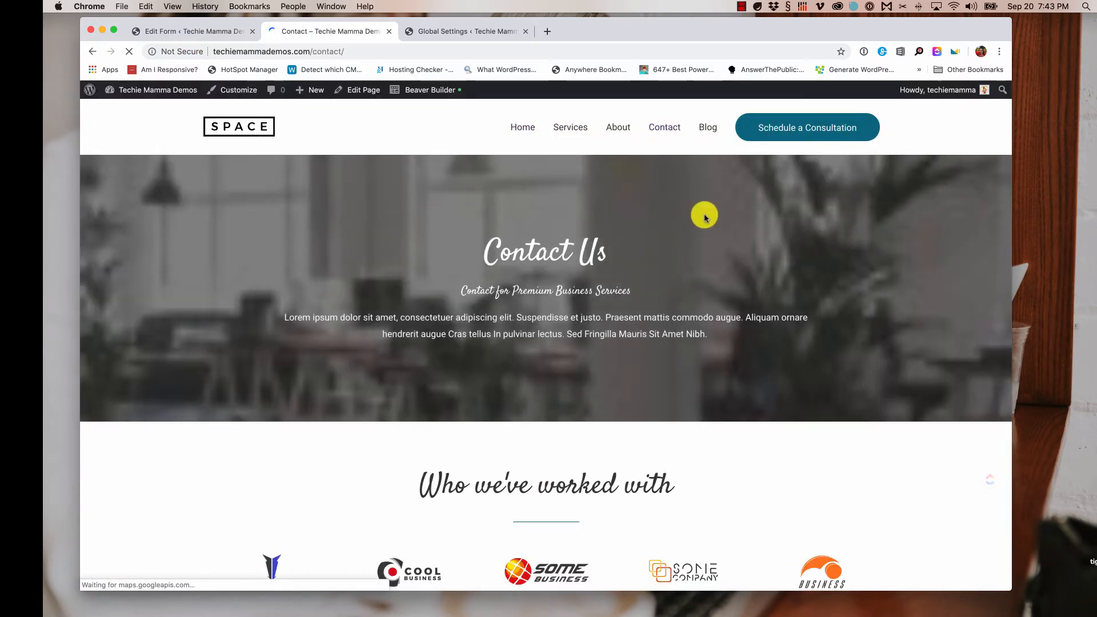
pyautogui.scroll(-5, 706, 216)
pyautogui.scroll(-7, 704, 217)
pyautogui.scroll(1, 704, 221)
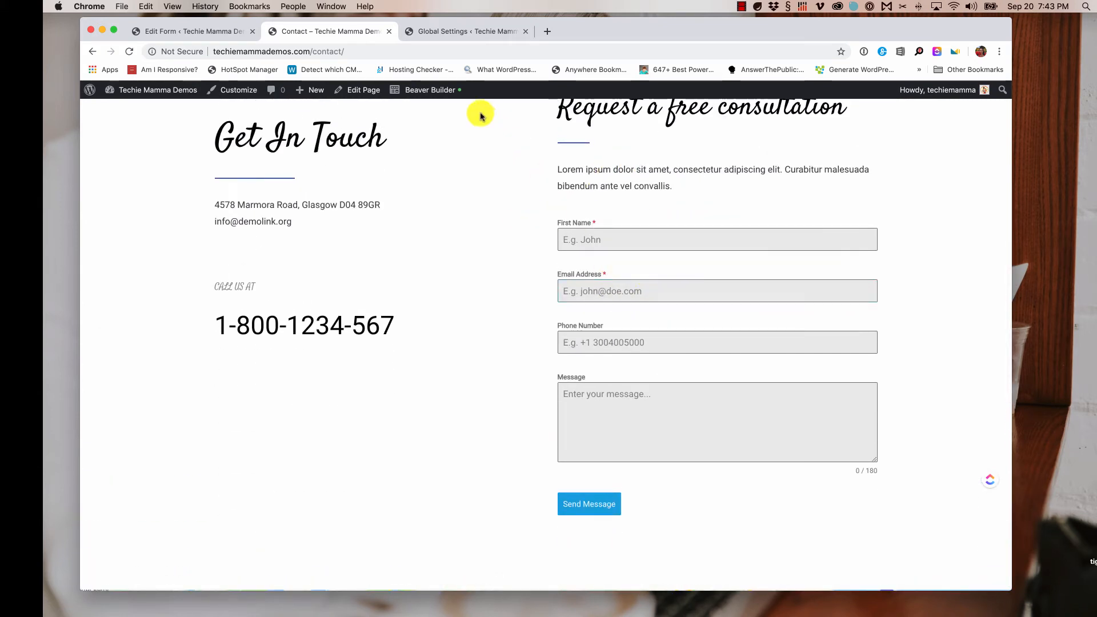
pyautogui.click(433, 94)
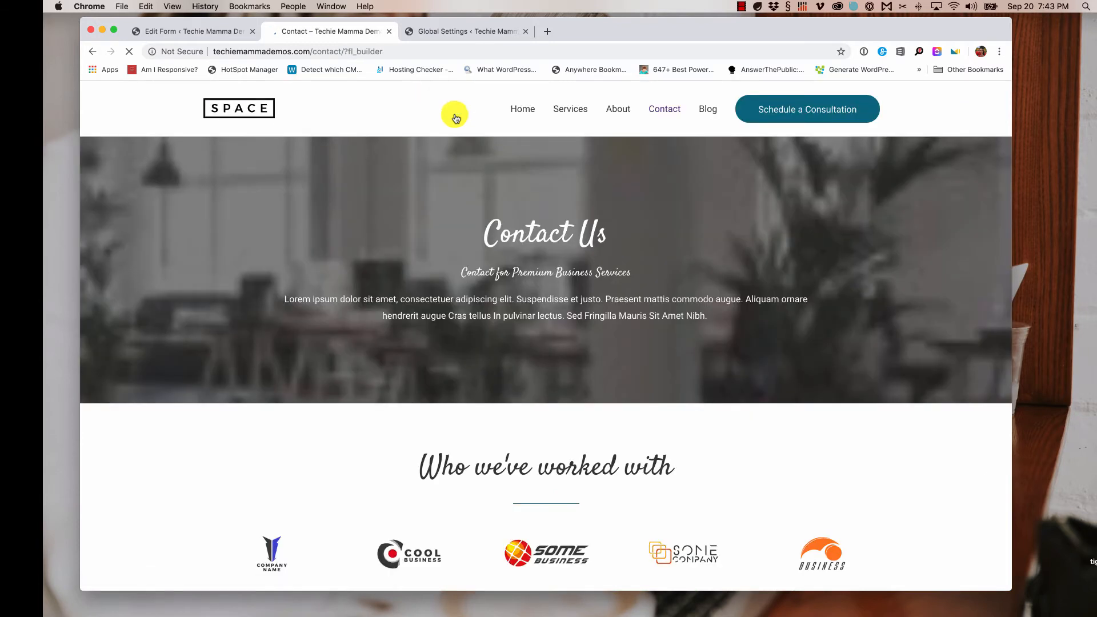
pyautogui.scroll(-10, 873, 327)
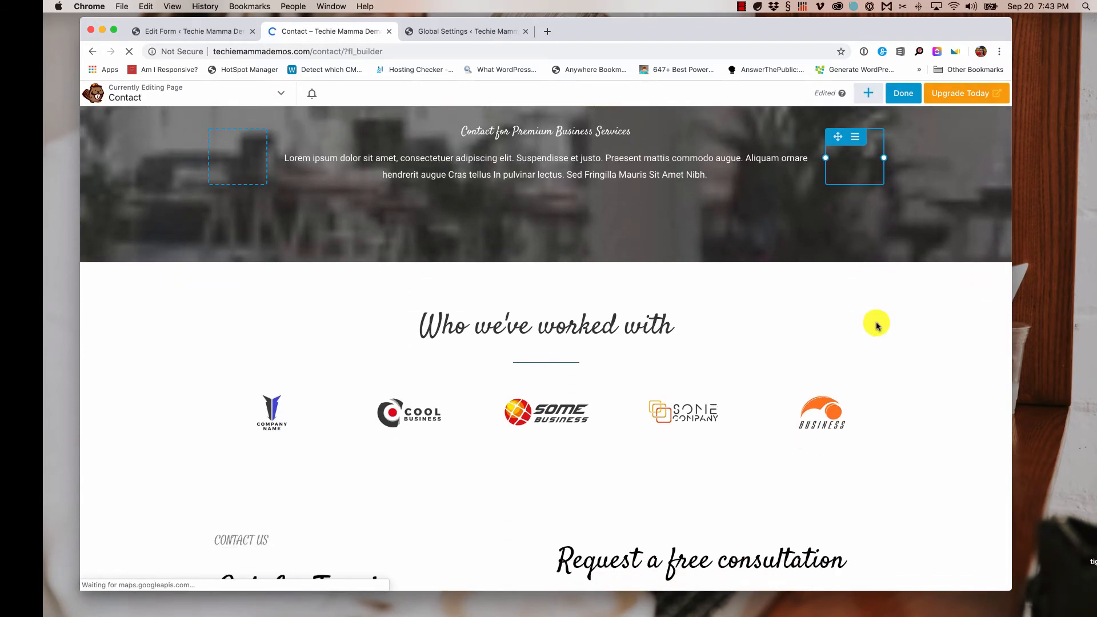
pyautogui.scroll(-1, 878, 325)
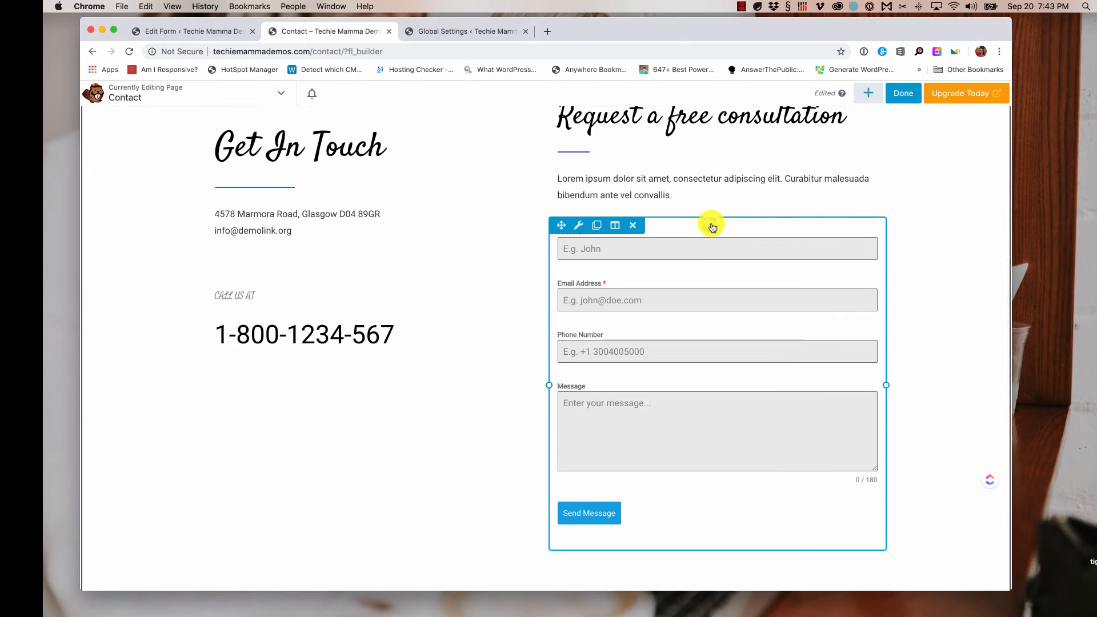
# - Replace the HTML module's old shortcode with [forminator_form id="958"] and save the module
pyautogui.click(710, 225)
pyautogui.press('super+a')
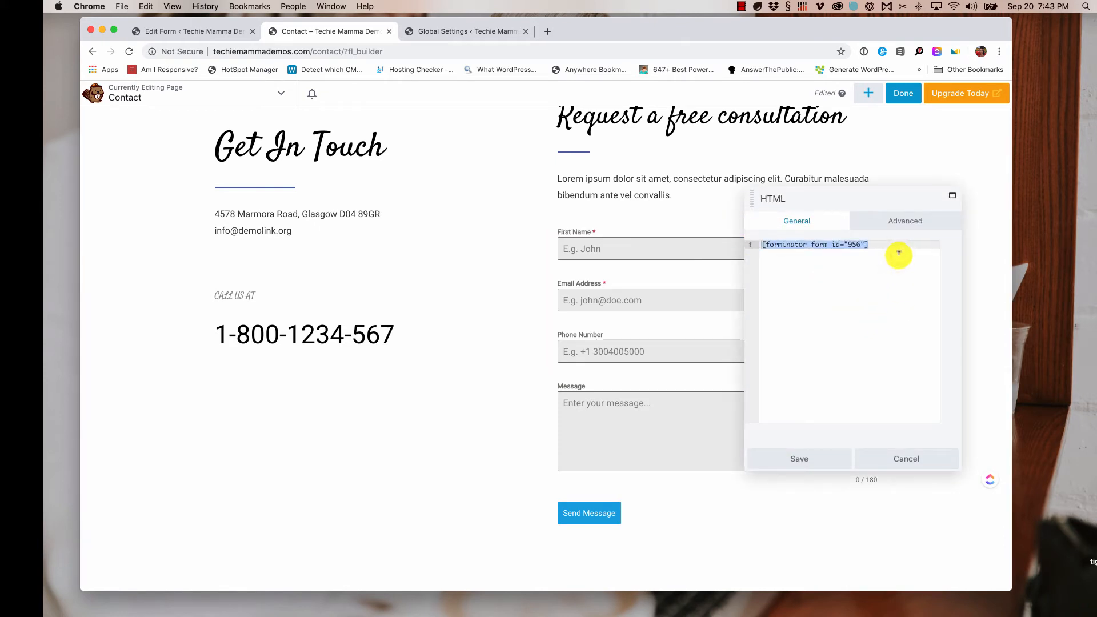
pyautogui.press('BackSpace')
pyautogui.press('super+v')
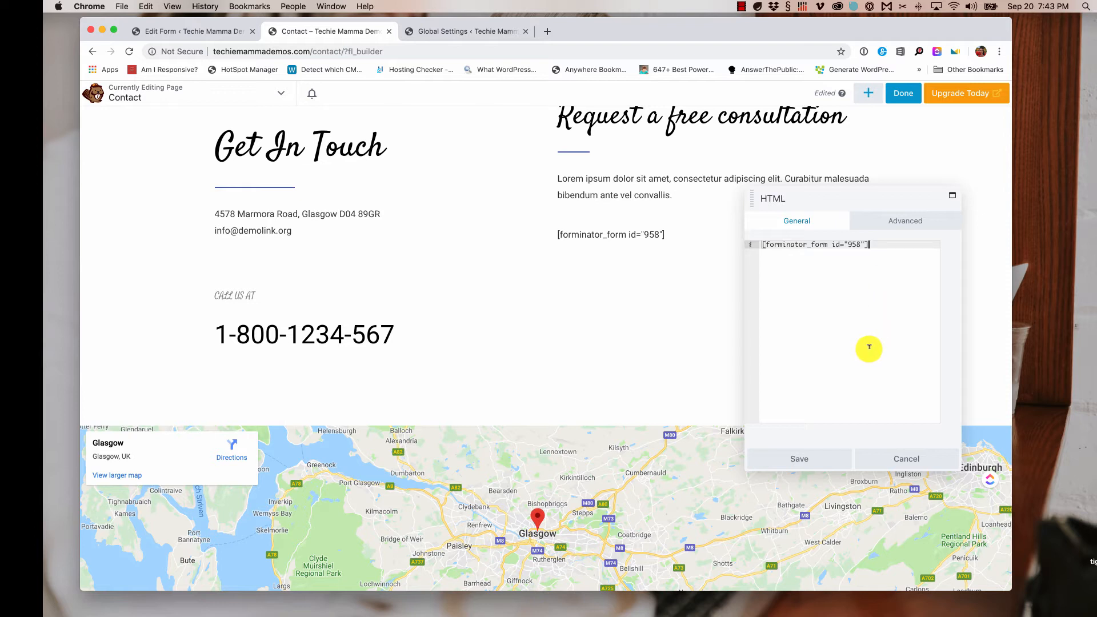
pyautogui.scroll(-1, 862, 348)
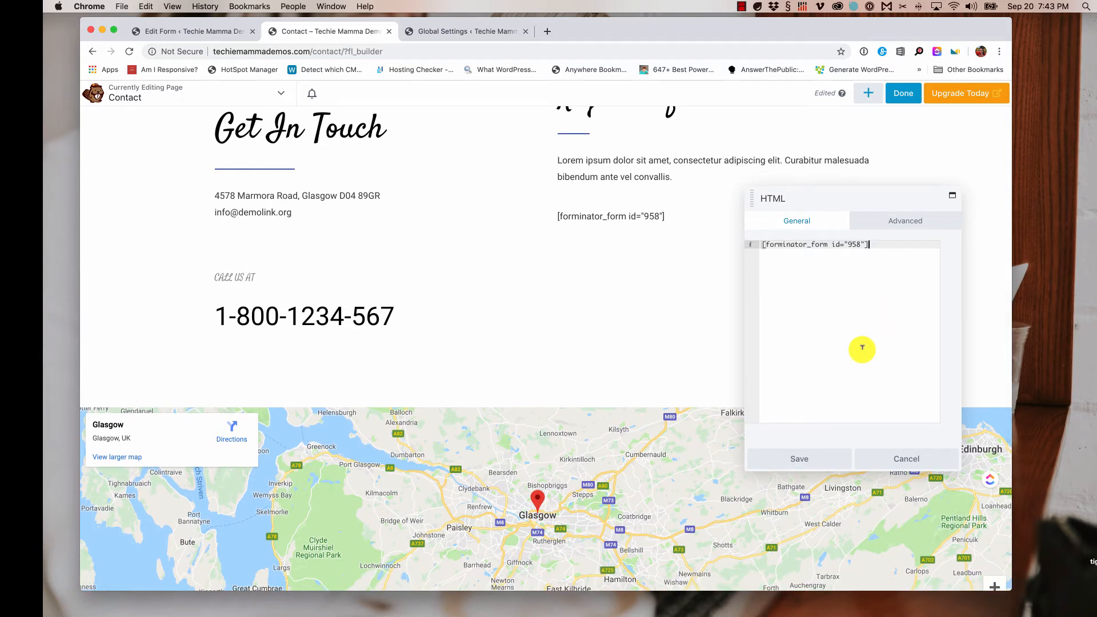
pyautogui.scroll(-1, 862, 348)
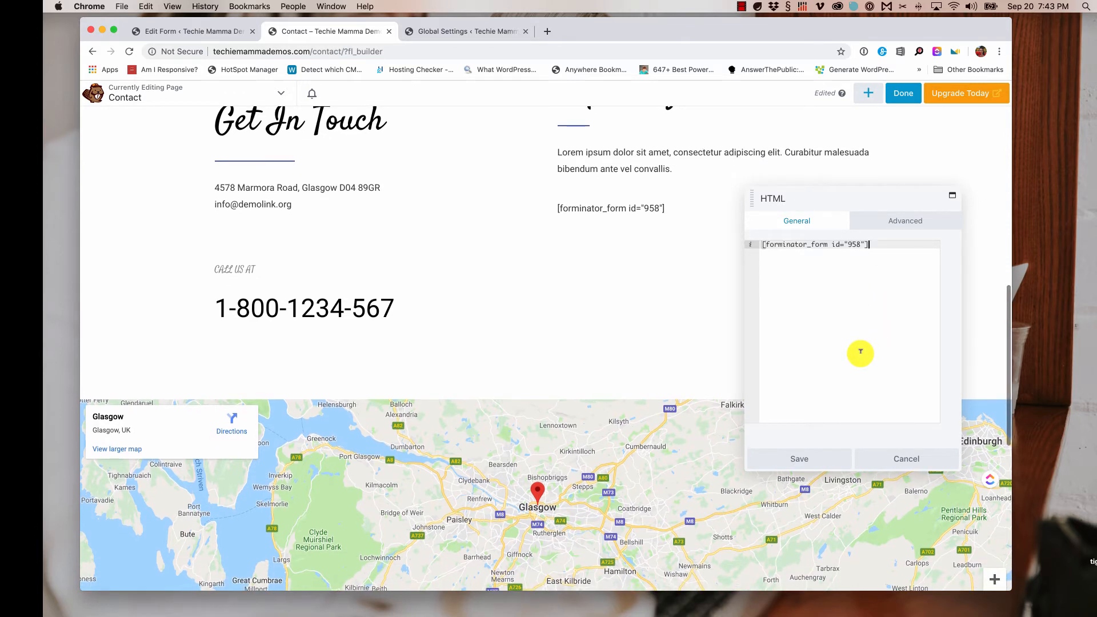
pyautogui.click(809, 461)
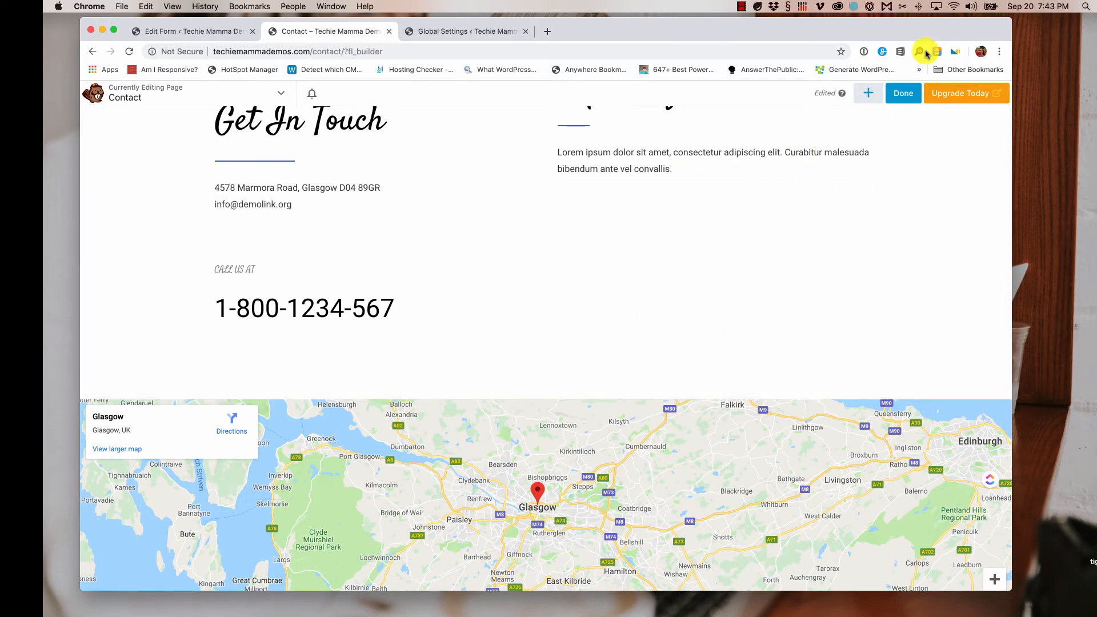
# - Publish the Contact page and reload it to show the new form
pyautogui.click(906, 97)
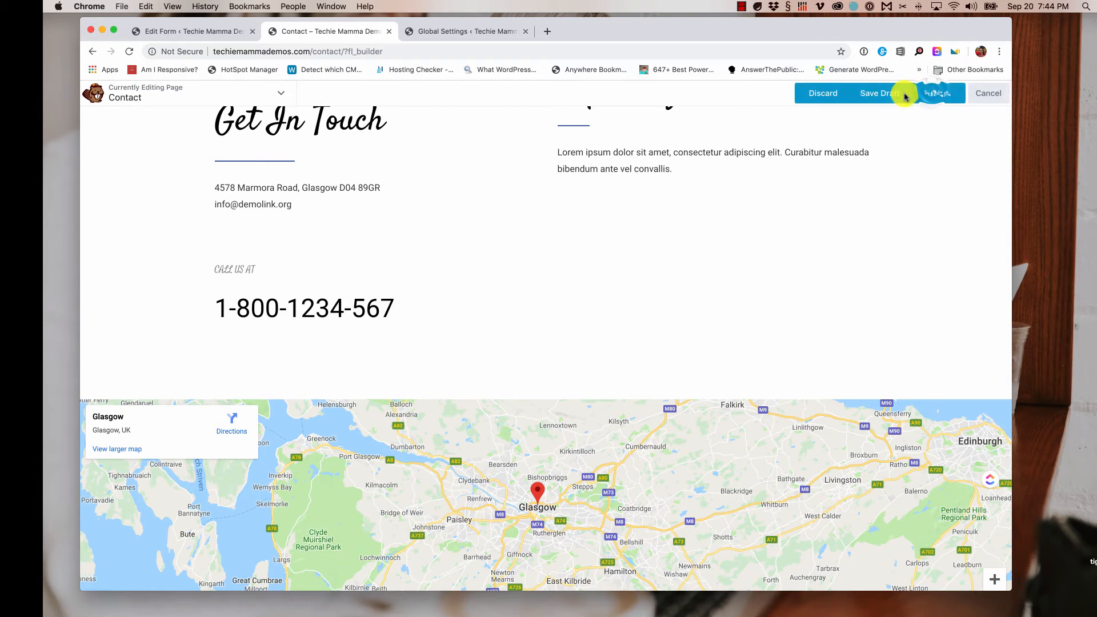
pyautogui.click(933, 93)
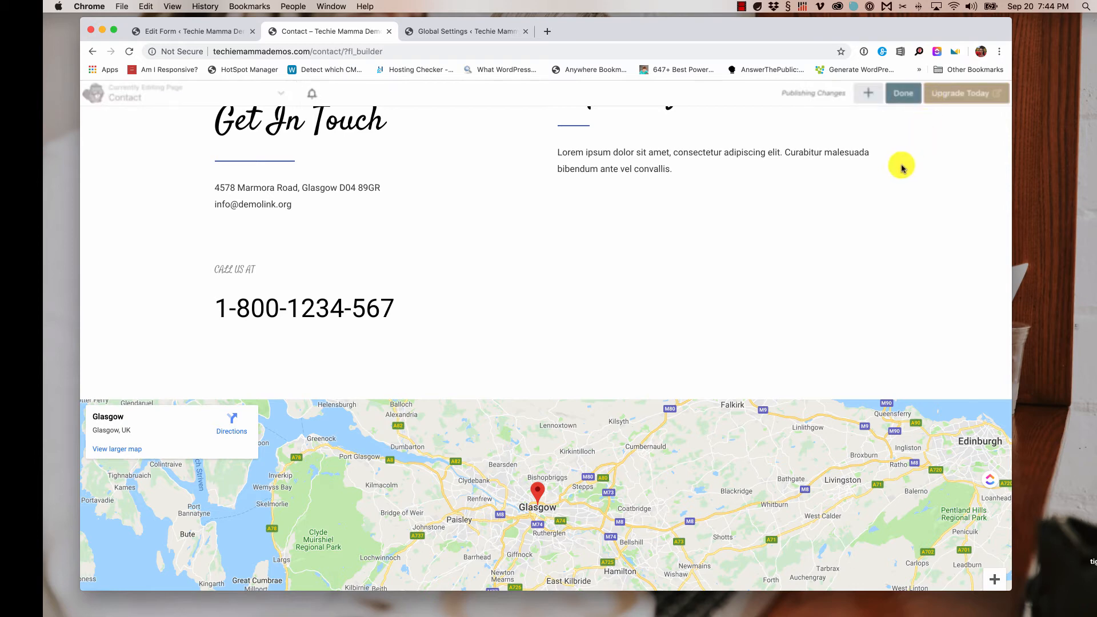
pyautogui.press('super+r')
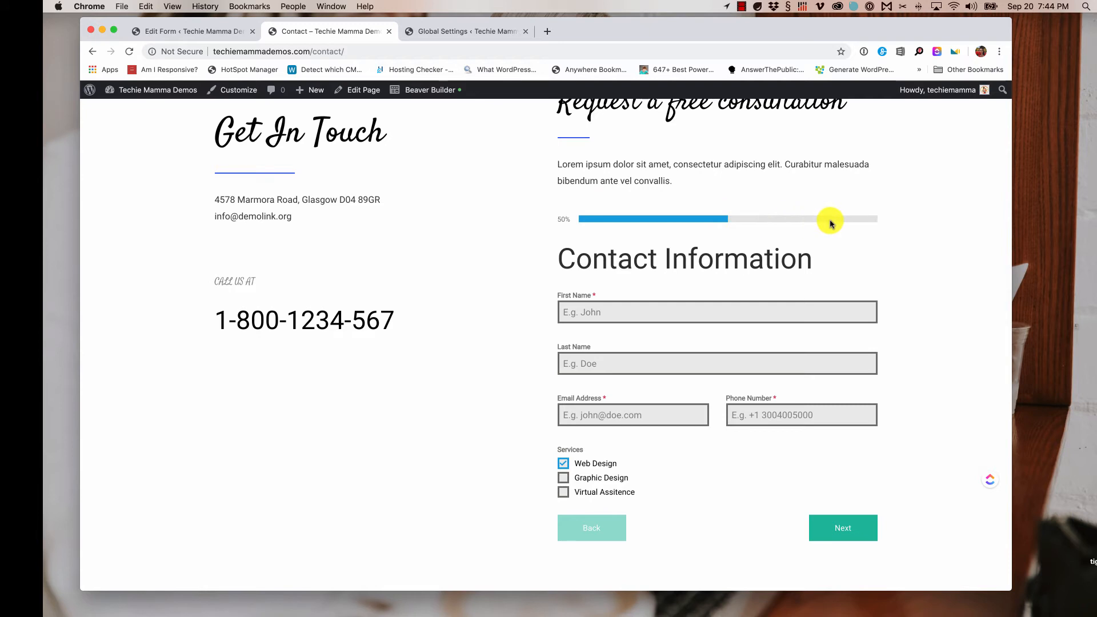
# - Fill the name, email and phone fields from a saved autofill entry
pyautogui.moveTo(559, 227); pyautogui.dragTo(899, 226)
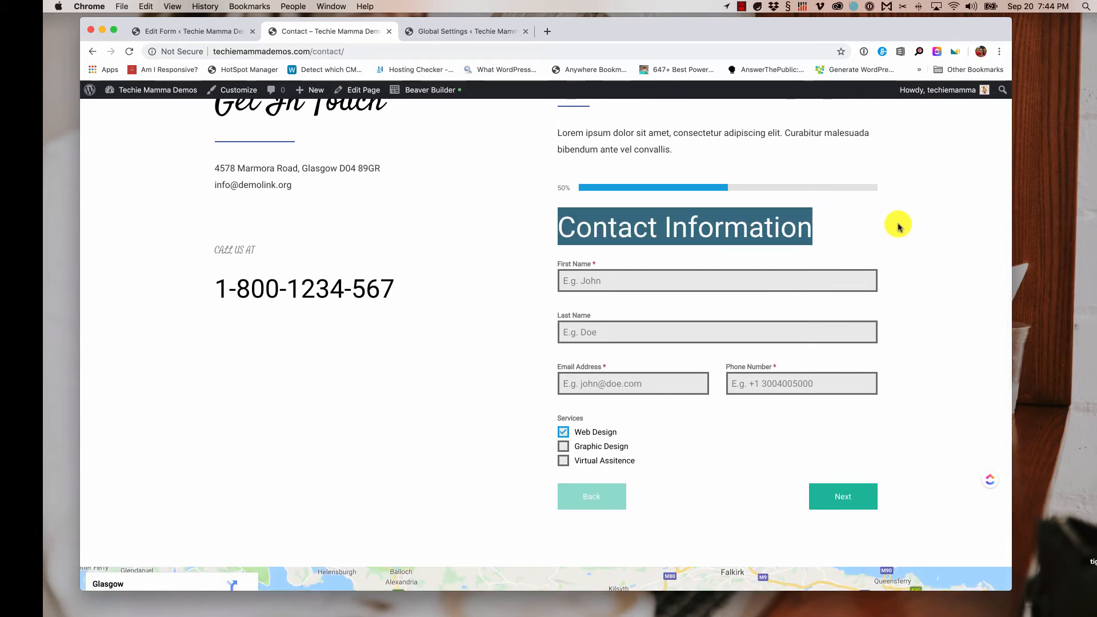
pyautogui.scroll(-3, 743, 221)
pyautogui.click(642, 207)
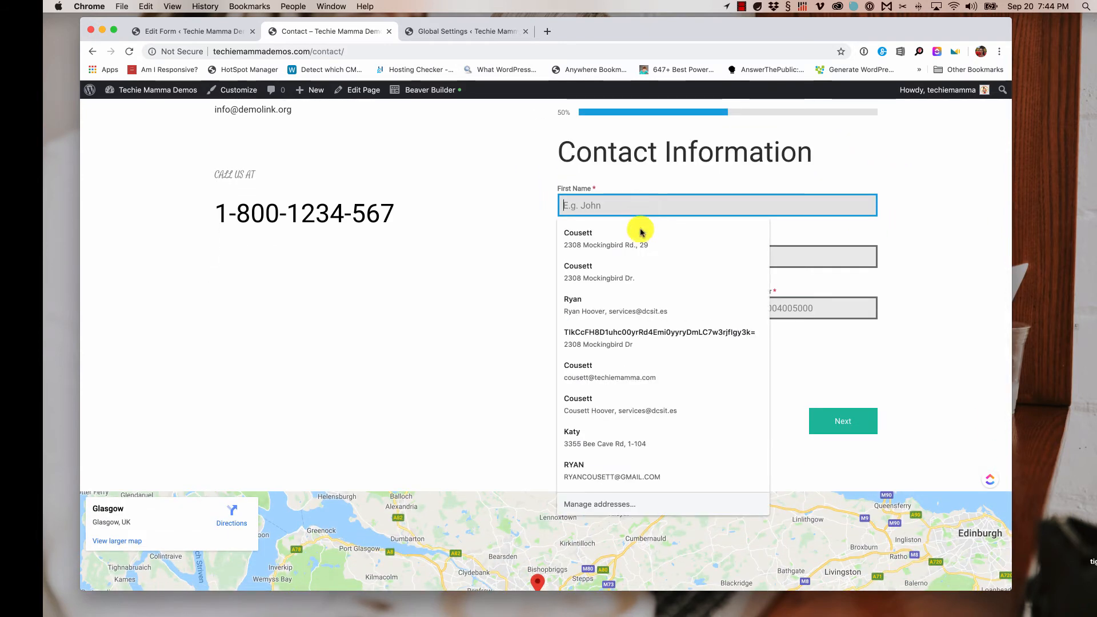
pyautogui.click(639, 266)
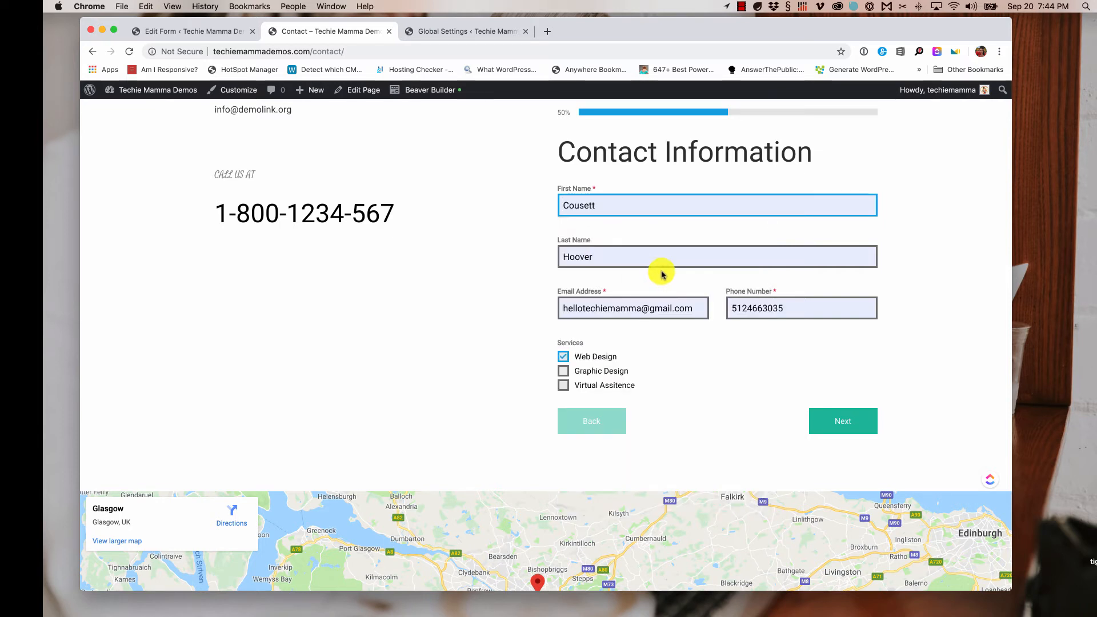
# - Tick all three Services, including Graphic Design and Virtual Assitence, and go to step two
pyautogui.scroll(-2, 661, 272)
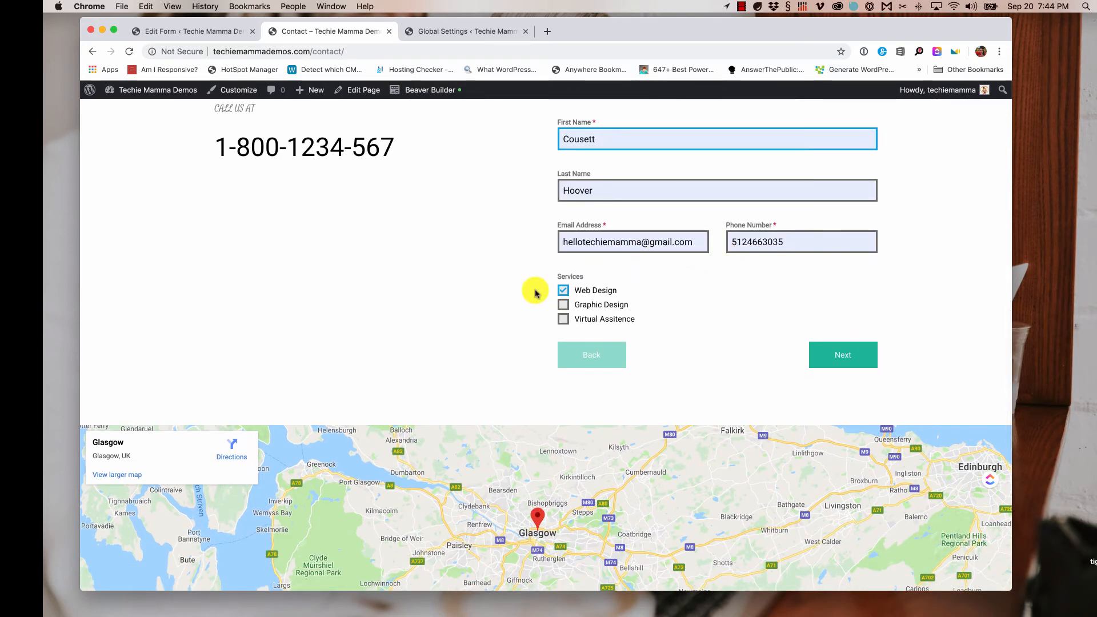
pyautogui.click(563, 294)
pyautogui.click(564, 307)
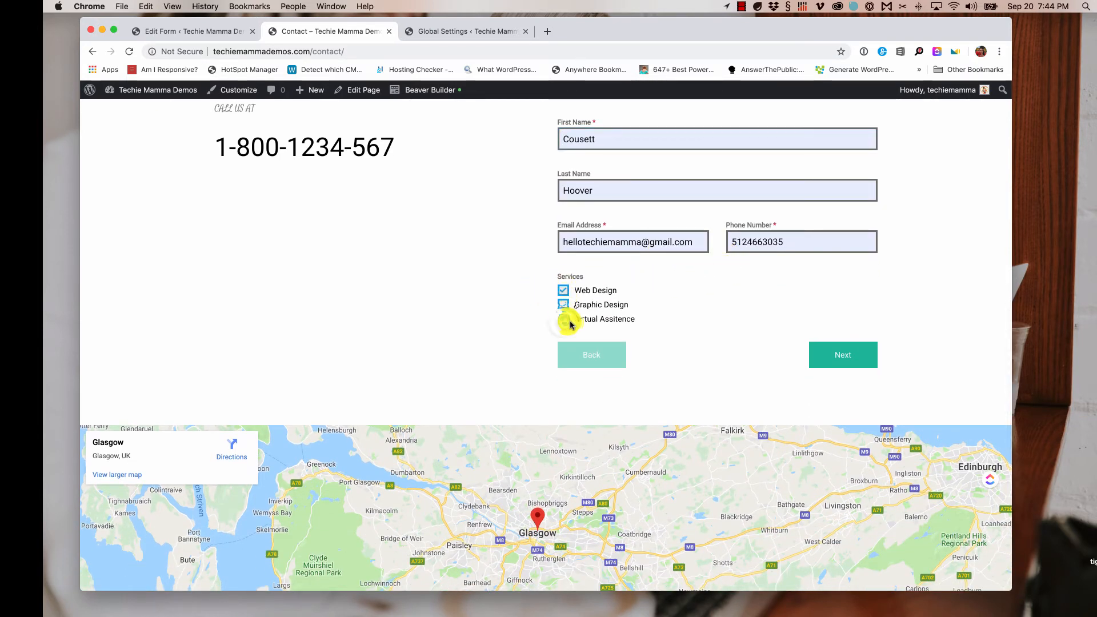
pyautogui.click(569, 321)
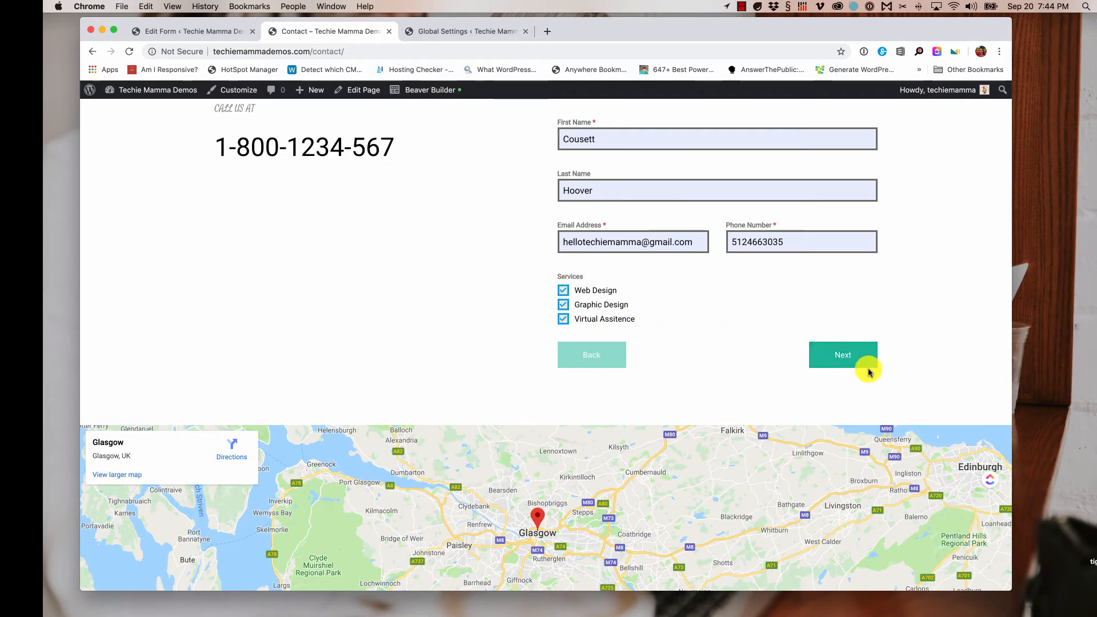
pyautogui.click(847, 364)
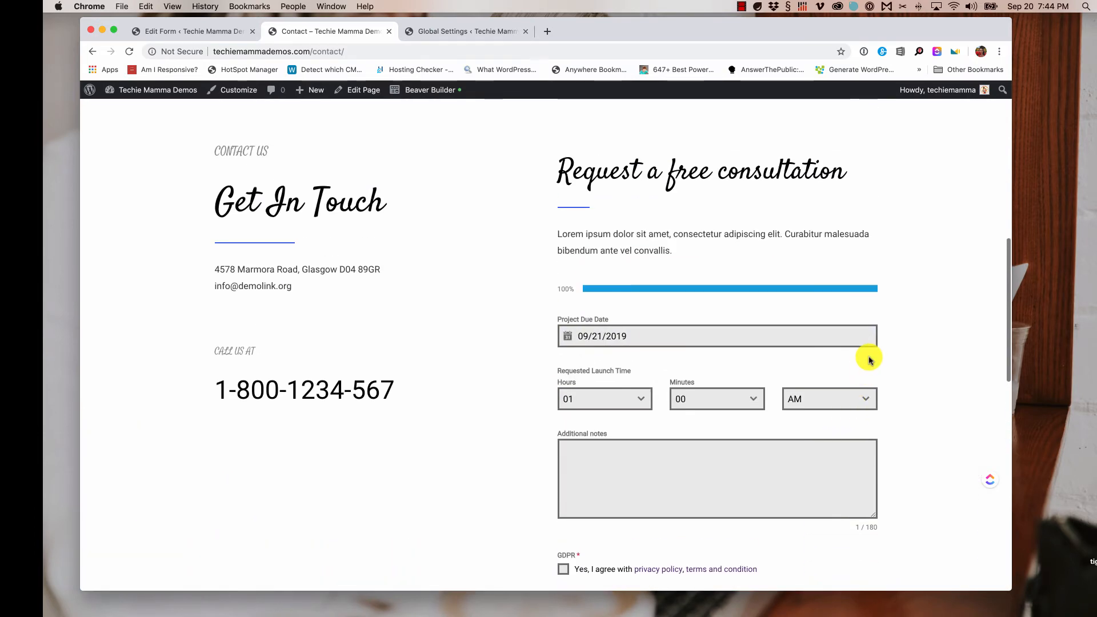
# - Set the Project Due Date to 09/30/2019 and the launch hour to 04
pyautogui.click(636, 260)
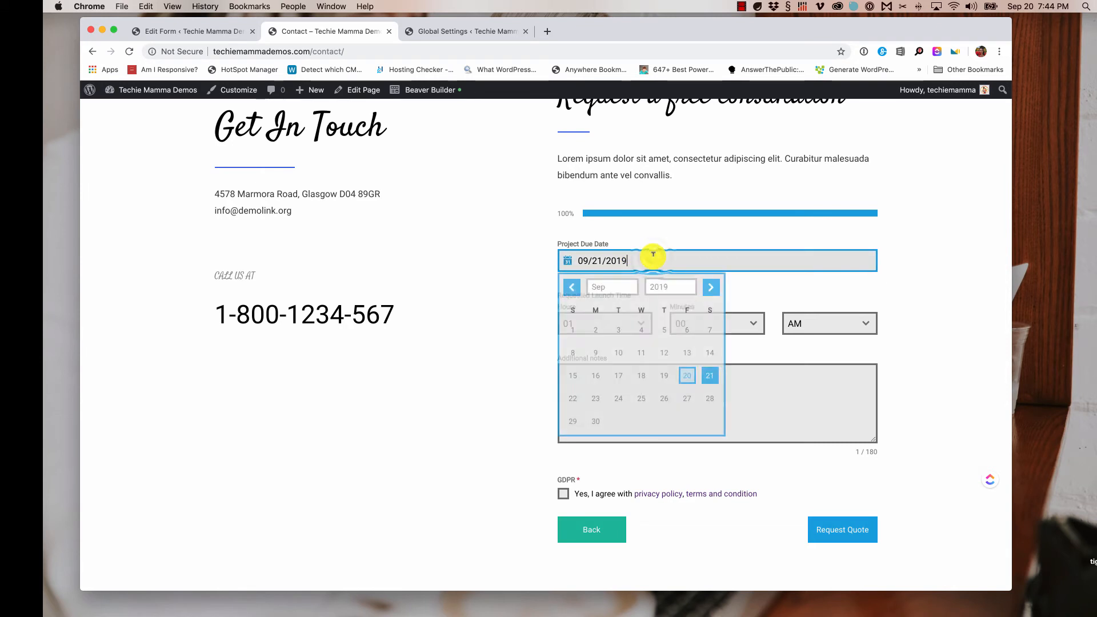
pyautogui.click(595, 422)
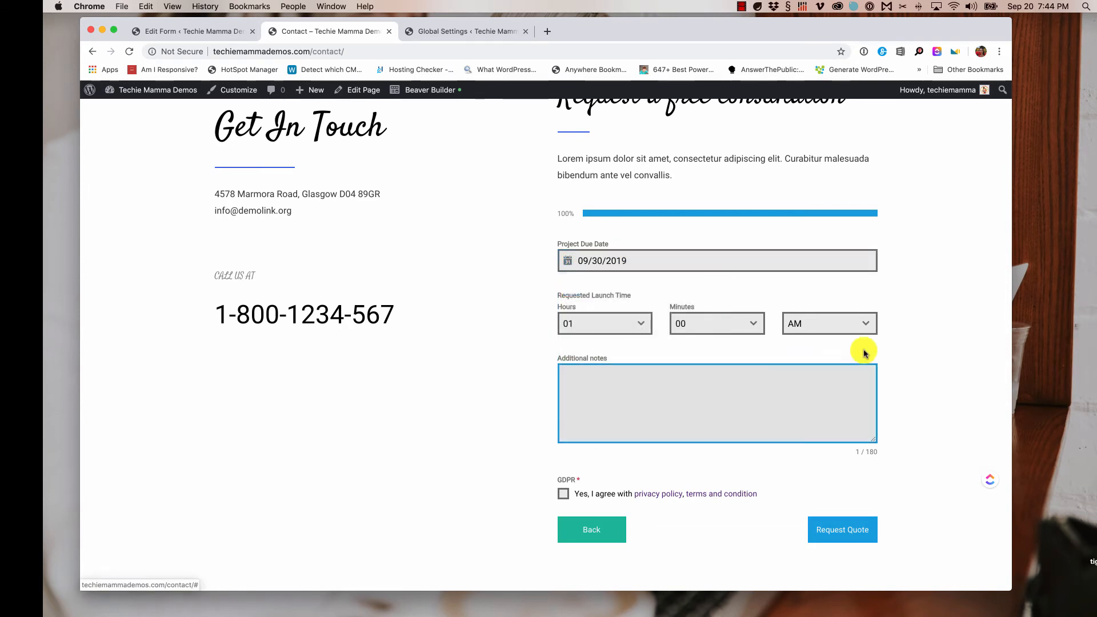
pyautogui.click(640, 327)
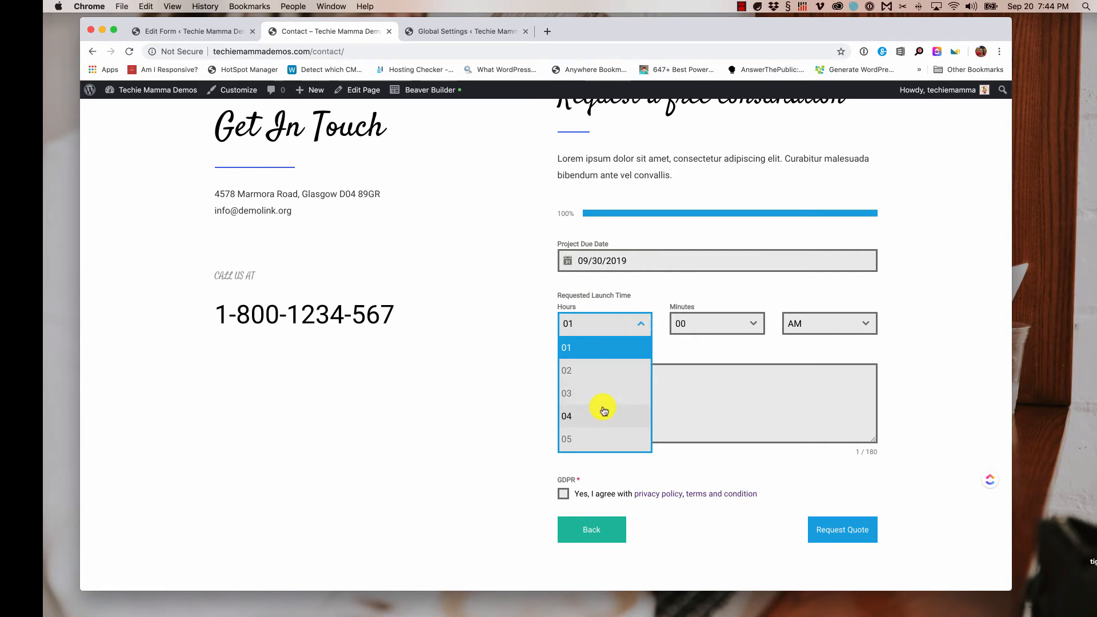
pyautogui.scroll(-1, 605, 411)
pyautogui.click(589, 400)
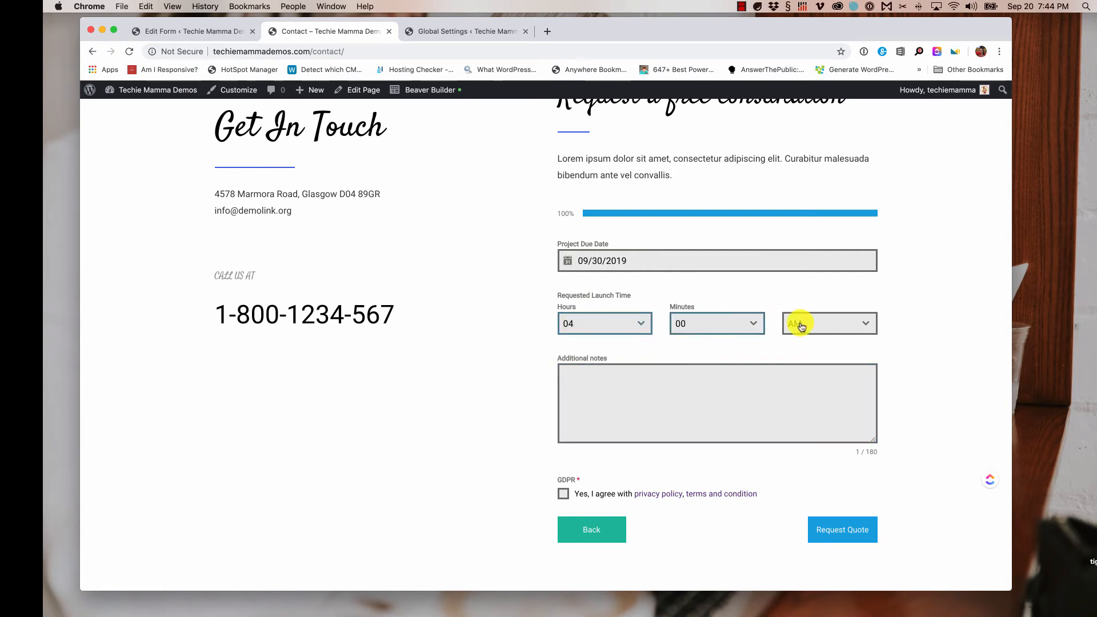
# - Accept the GDPR terms and submit the quote request
pyautogui.scroll(-3, 909, 327)
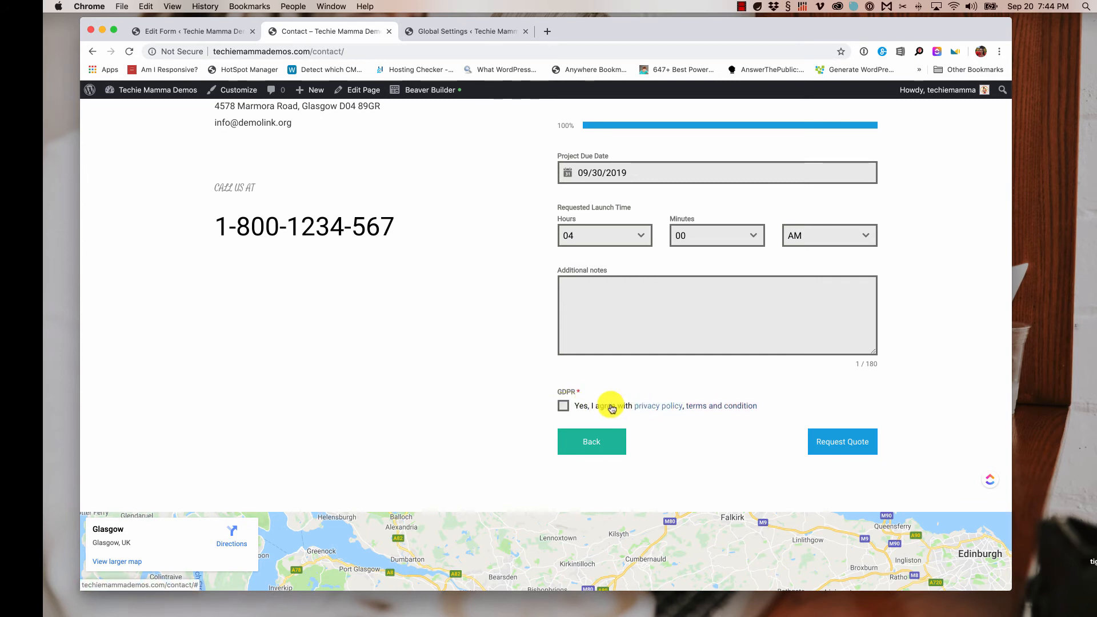
pyautogui.click(563, 407)
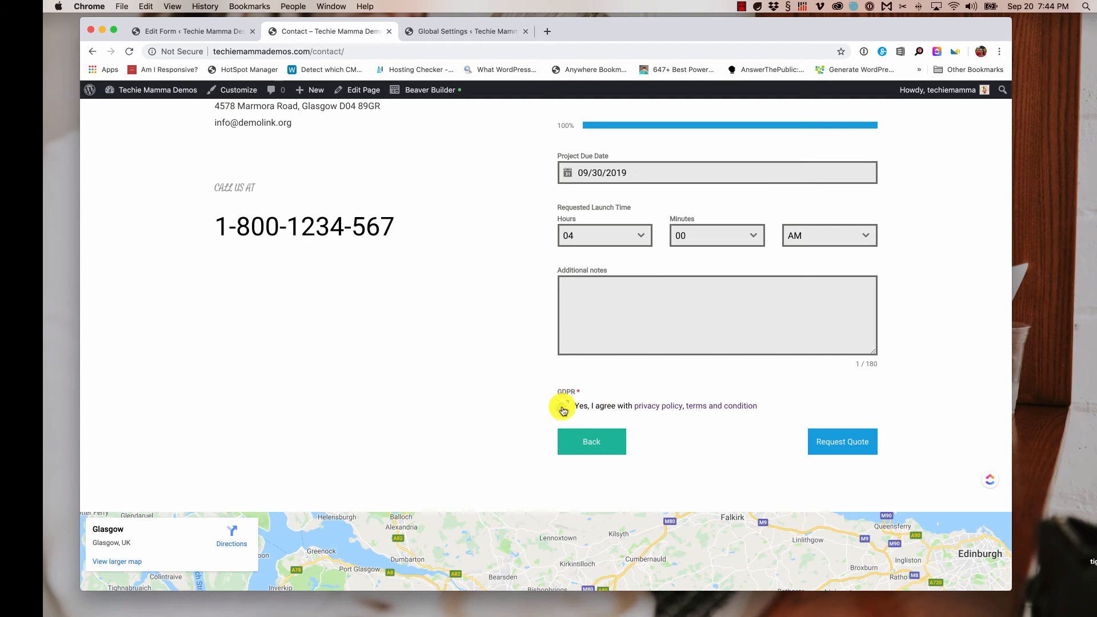
pyautogui.click(855, 444)
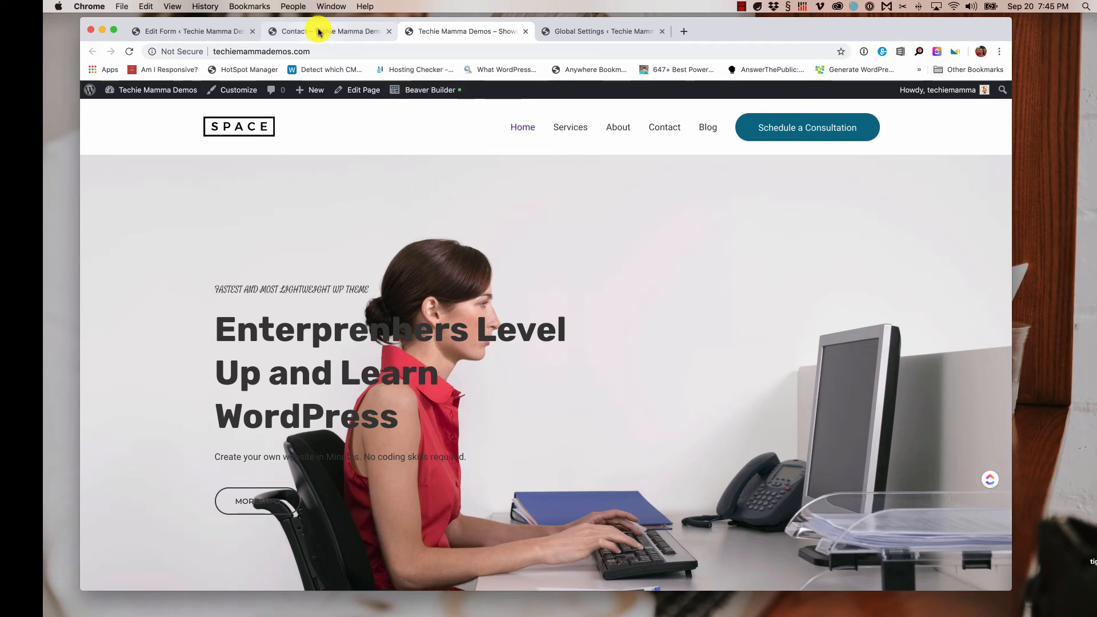
# - Open the Forminator Dashboard, view Request a Quote stats, and open its single submission
pyautogui.click(297, 35)
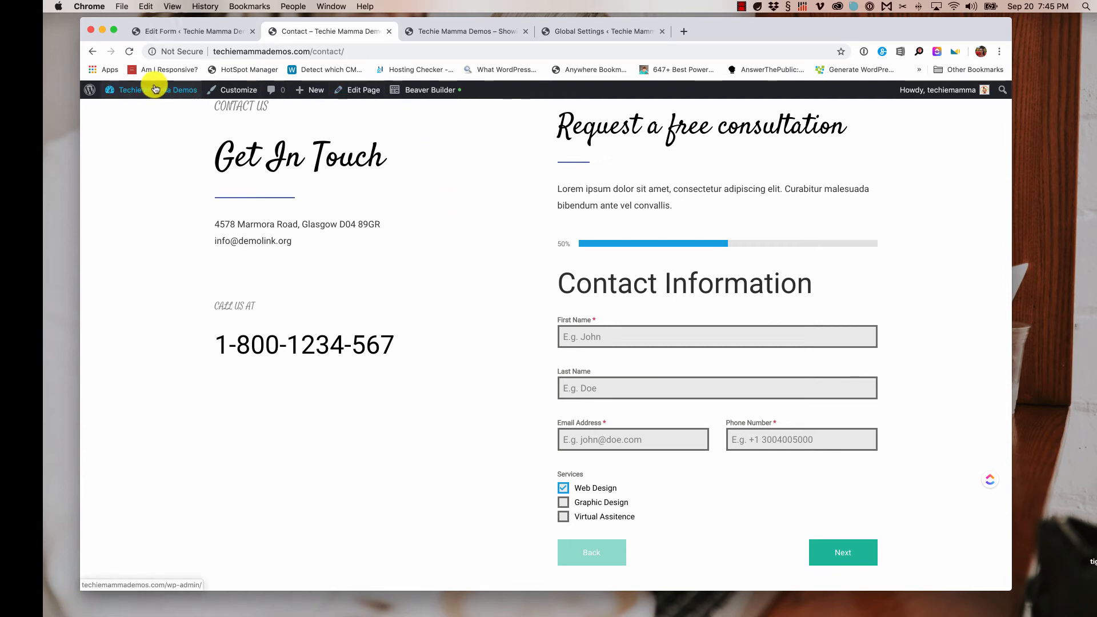
pyautogui.click(197, 35)
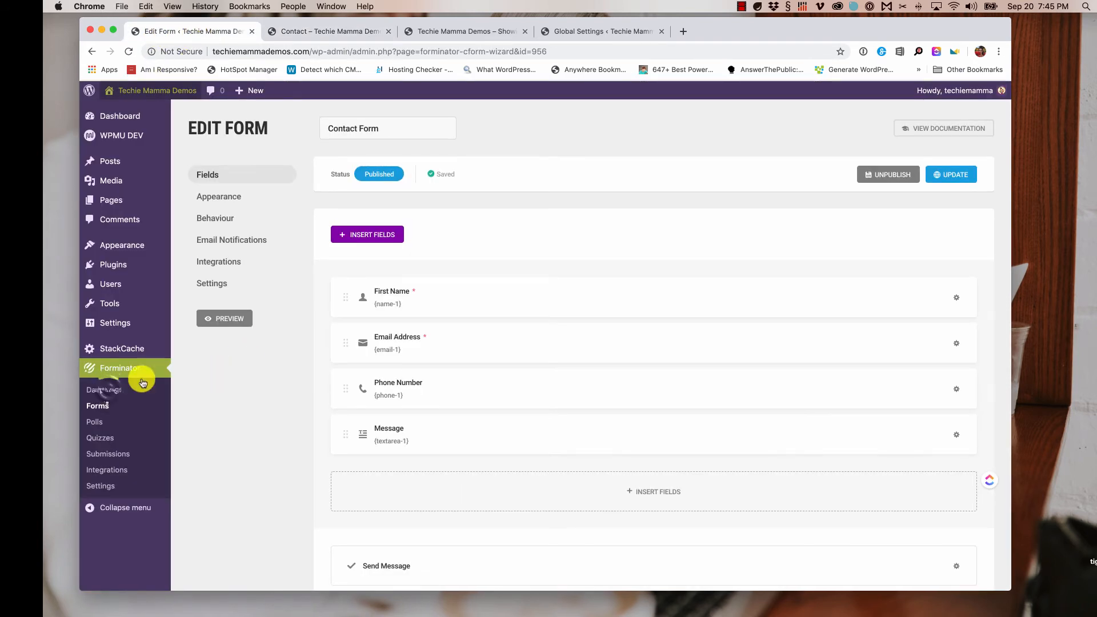
pyautogui.click(110, 392)
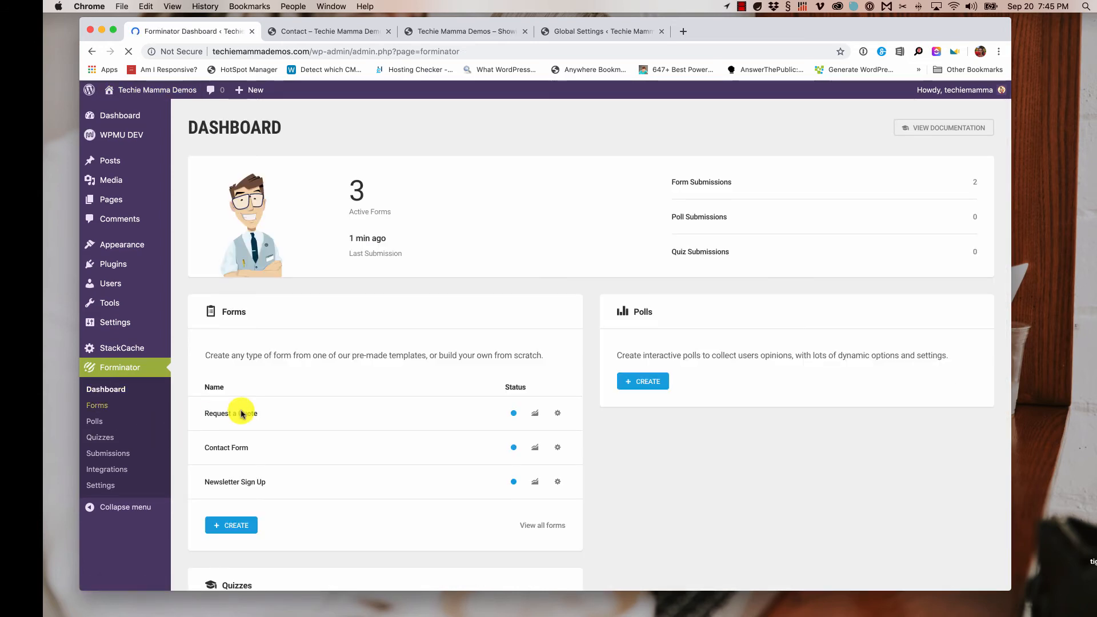
pyautogui.scroll(-2, 289, 407)
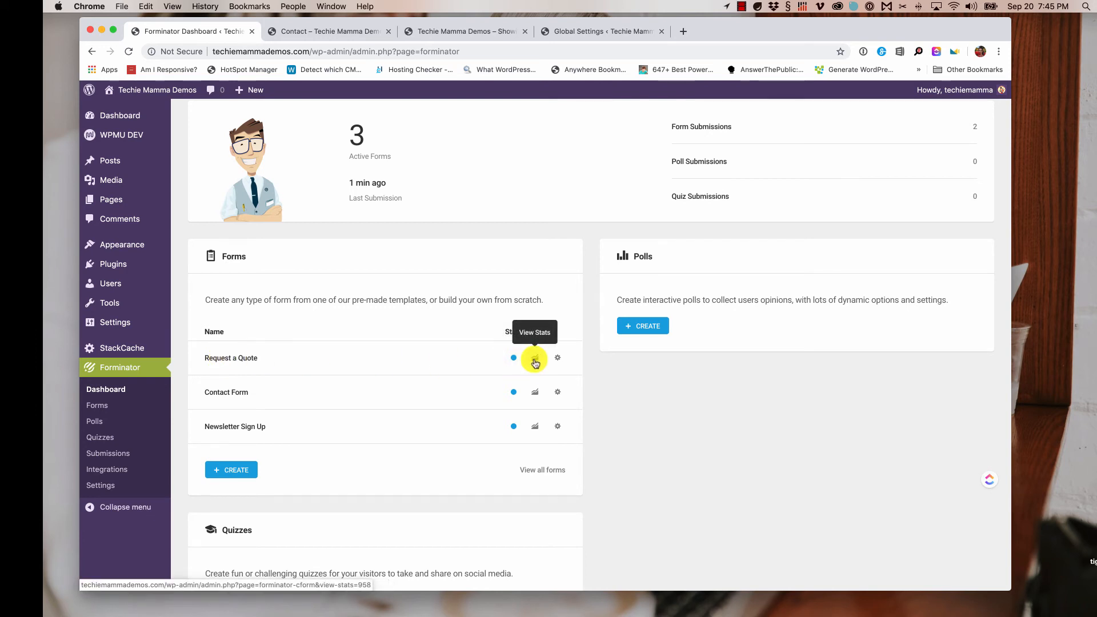
pyautogui.click(537, 362)
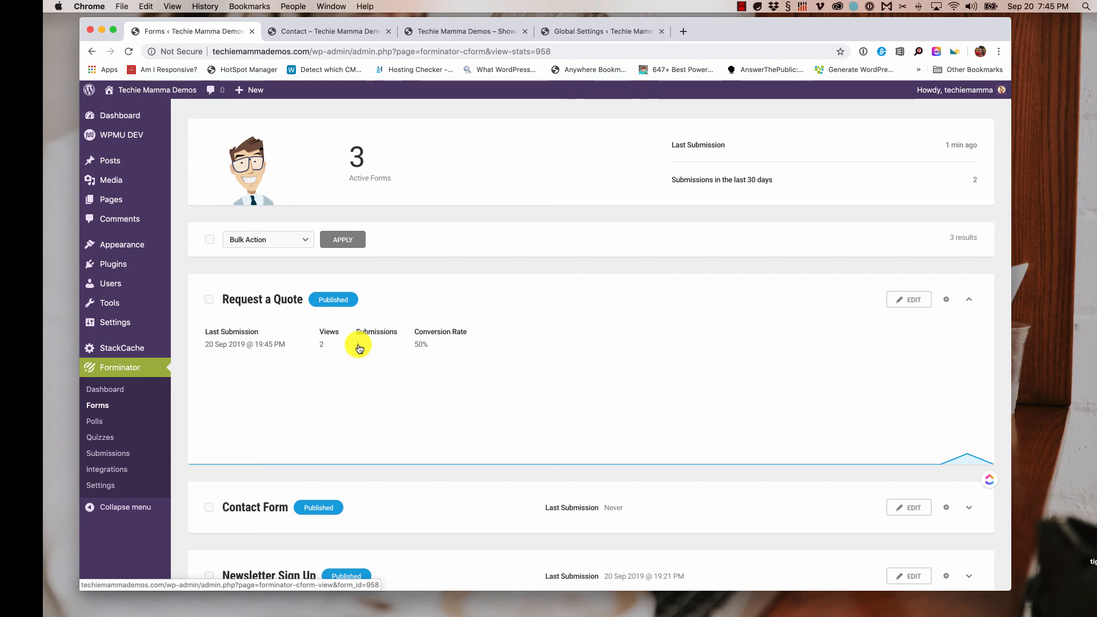
pyautogui.click(359, 346)
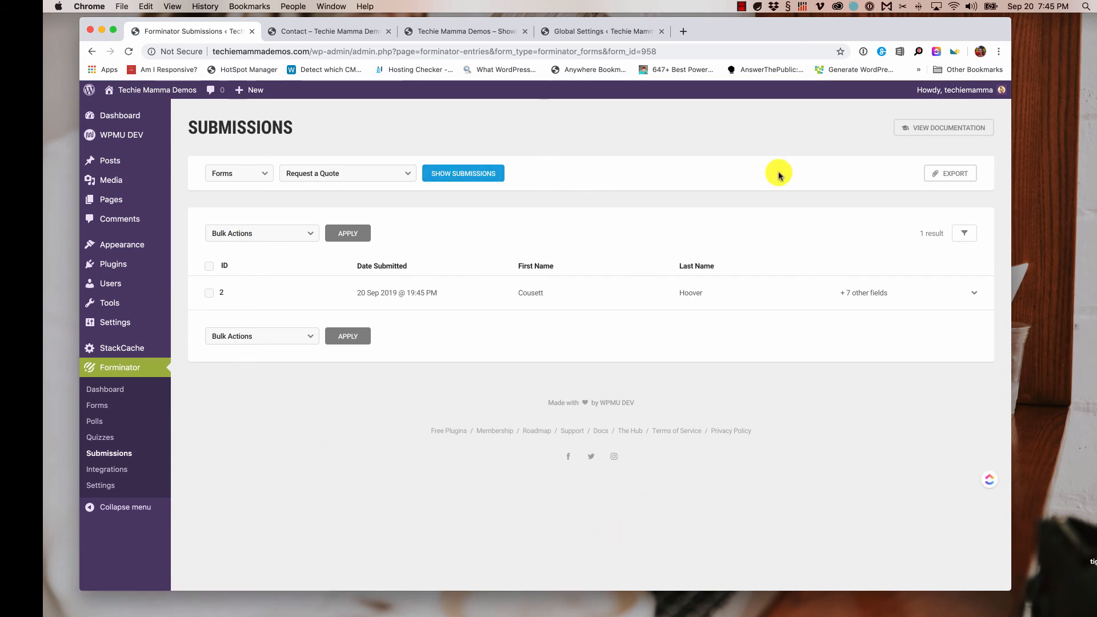
pyautogui.click(959, 178)
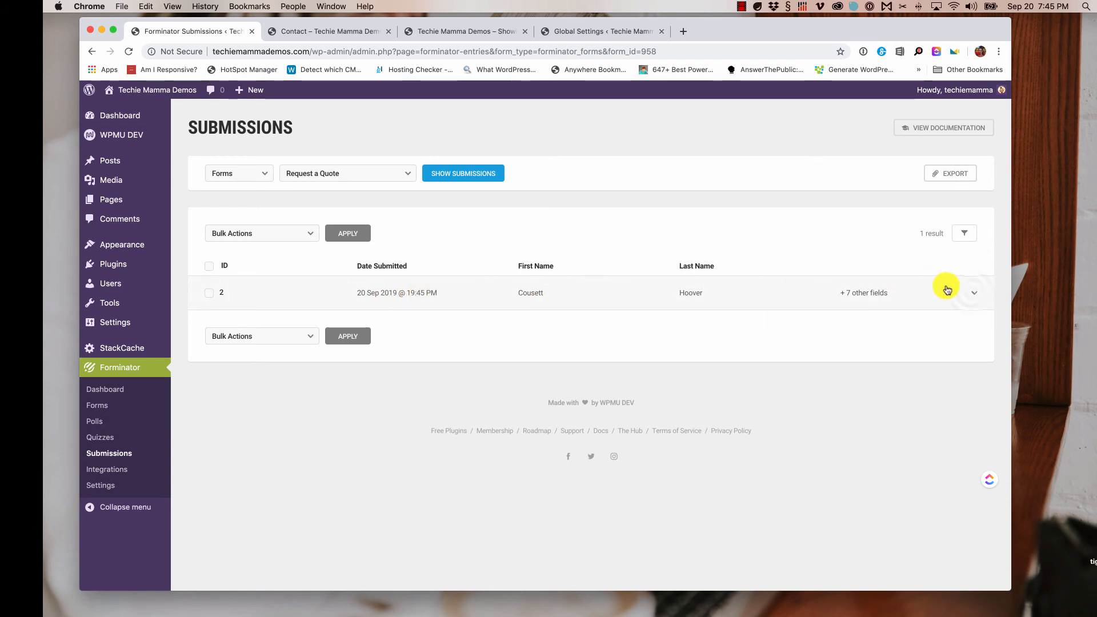
pyautogui.click(969, 295)
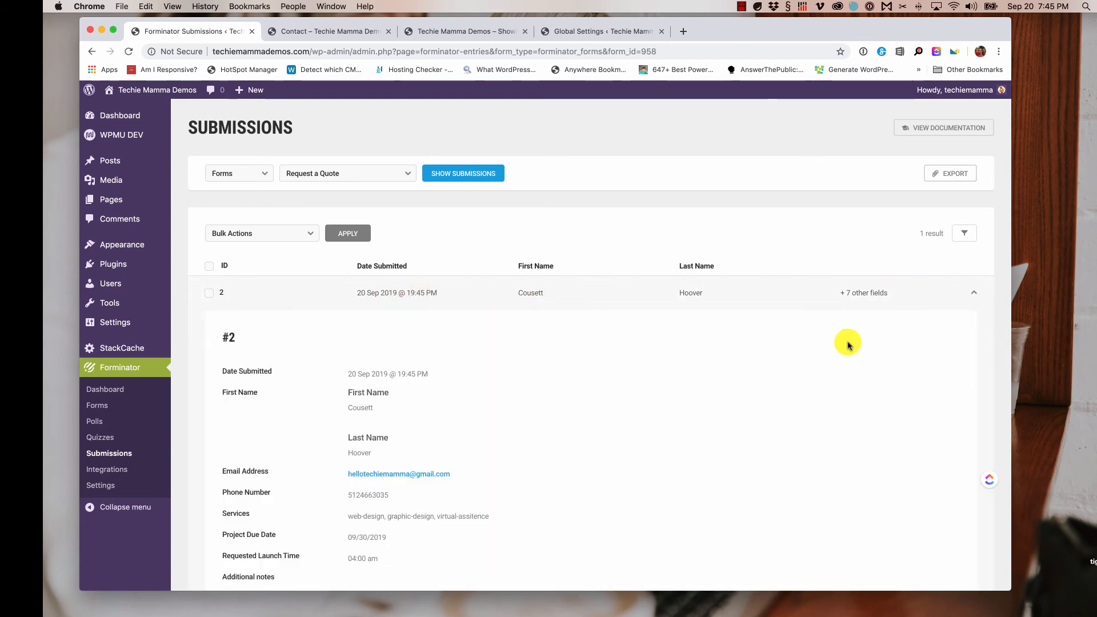
pyautogui.scroll(-3, 849, 346)
pyautogui.scroll(-2, 848, 346)
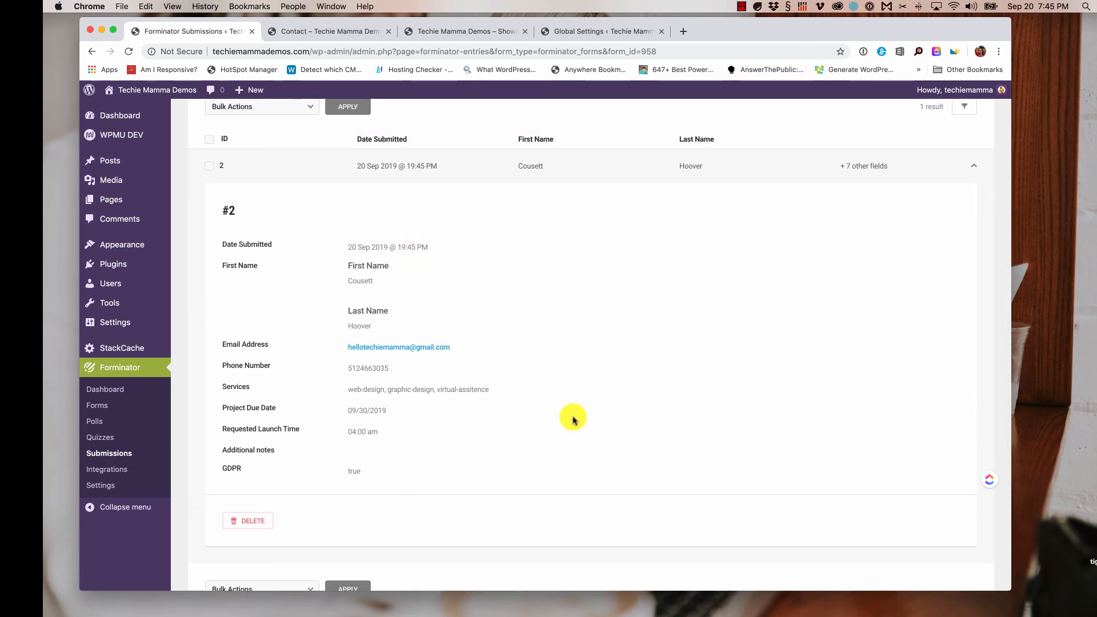
pyautogui.scroll(4, 574, 422)
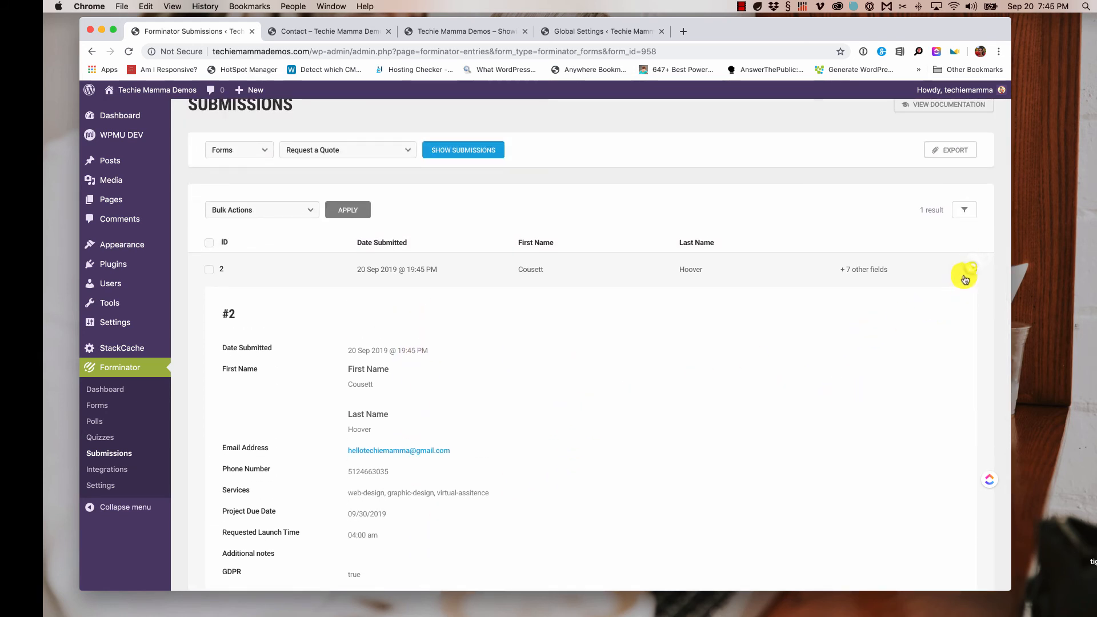
pyautogui.click(974, 267)
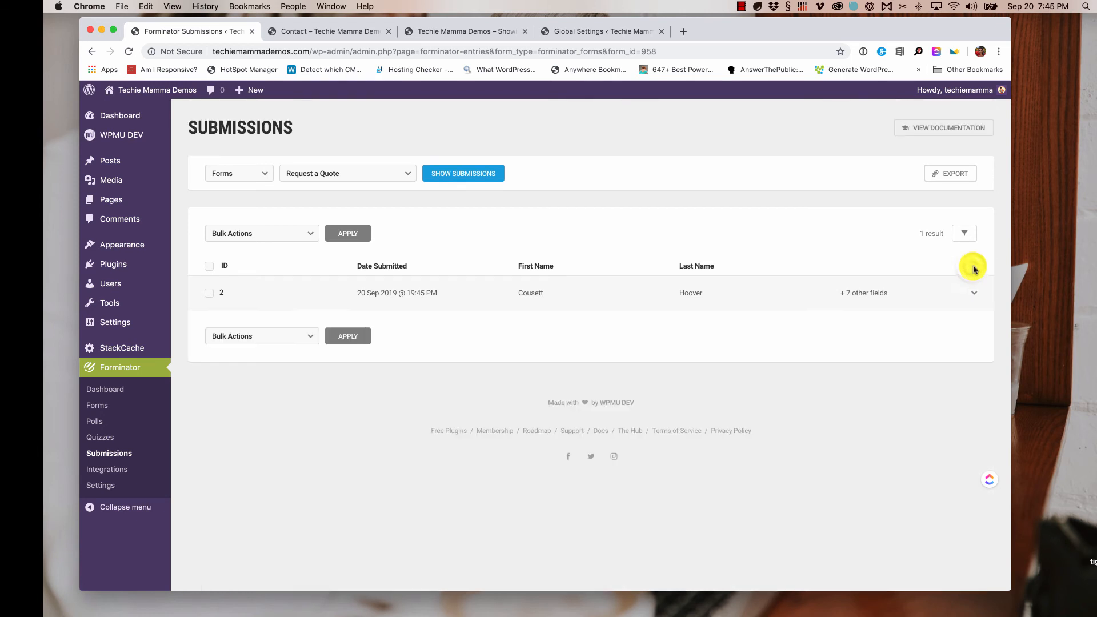
# - On Forminator's Submissions page, show the Contact Form's submissions, which has none yet
pyautogui.click(100, 410)
pyautogui.click(99, 455)
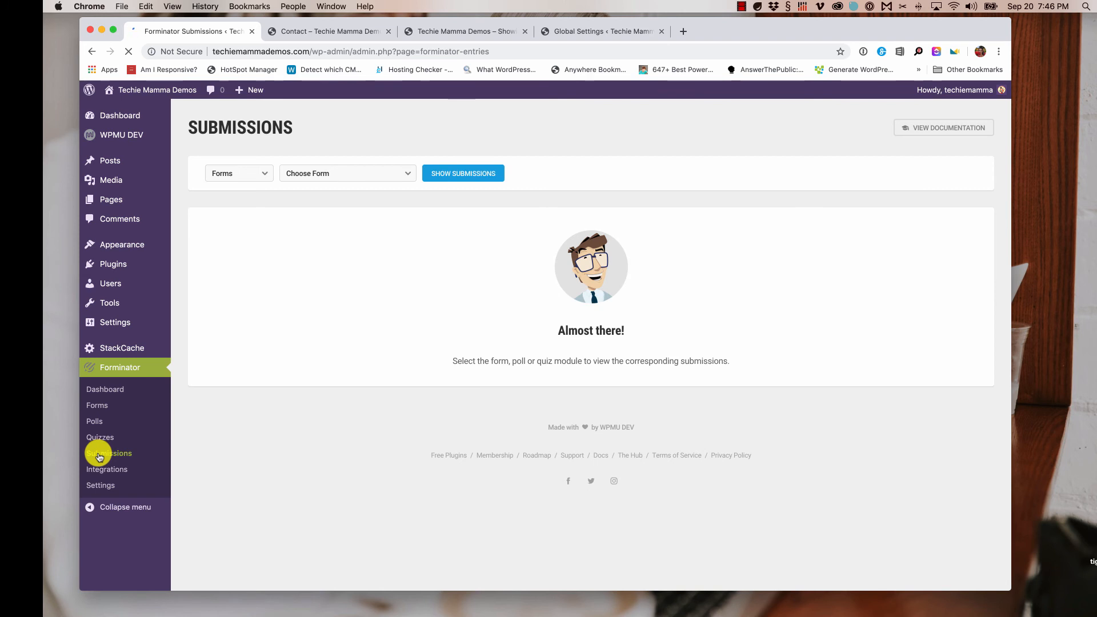
pyautogui.click(350, 173)
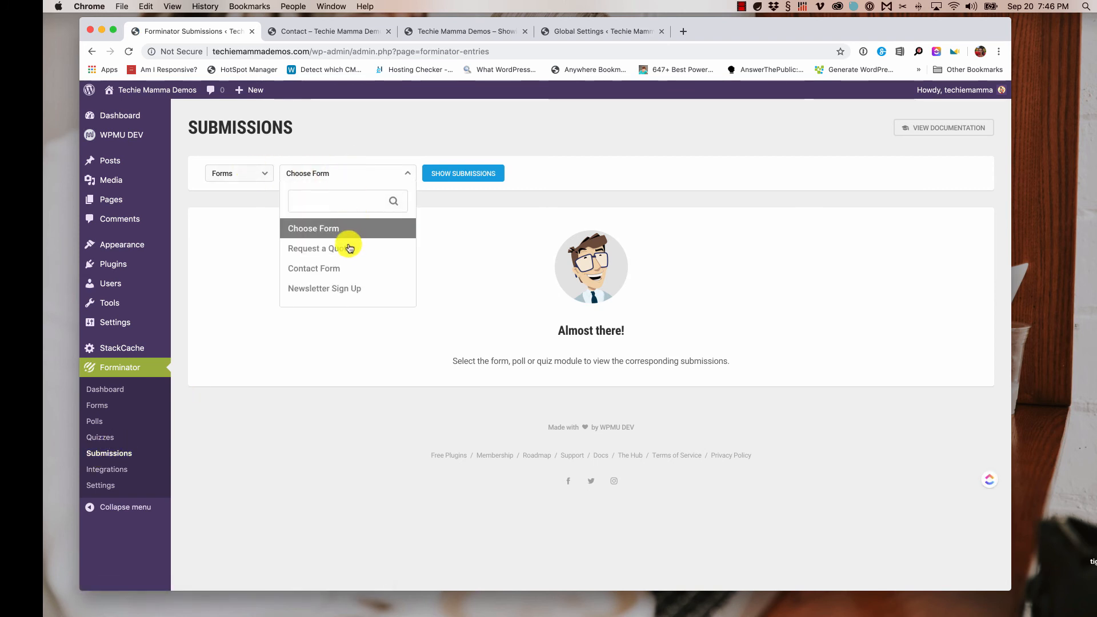
pyautogui.click(343, 269)
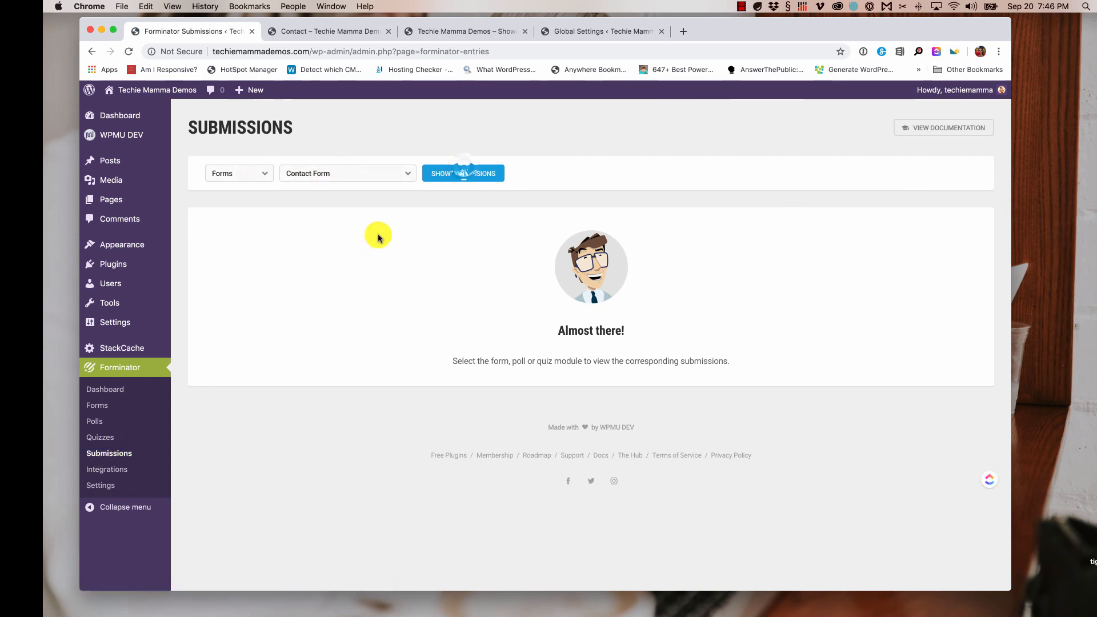
pyautogui.click(466, 171)
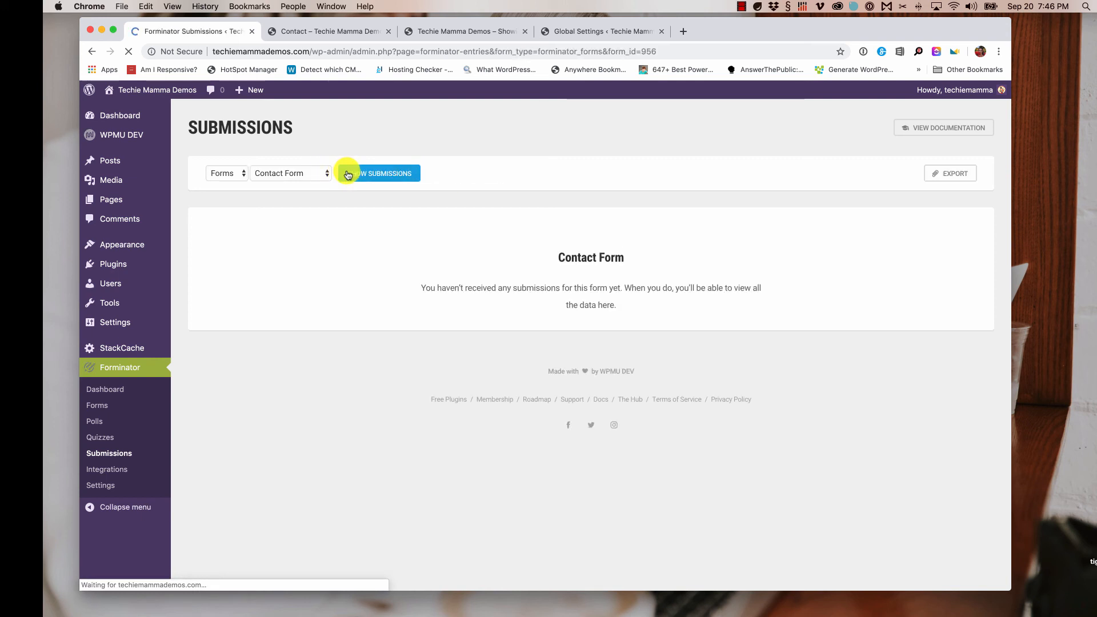
# - Switch the submissions filter to the Newsletter Sign Up form and show its entries
pyautogui.click(360, 173)
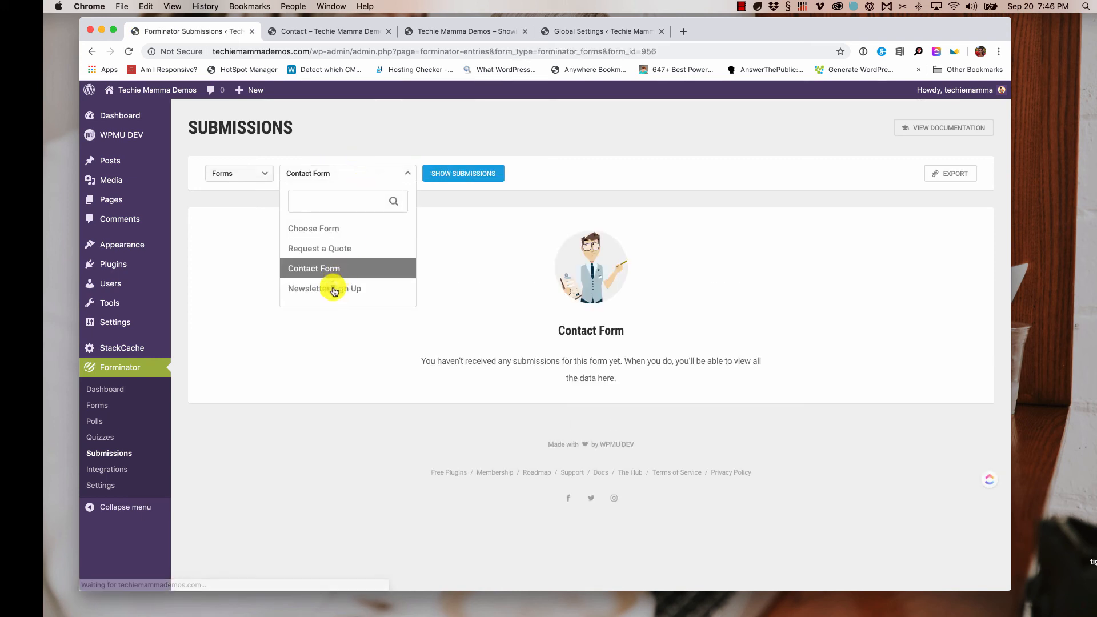
pyautogui.click(335, 286)
pyautogui.click(450, 179)
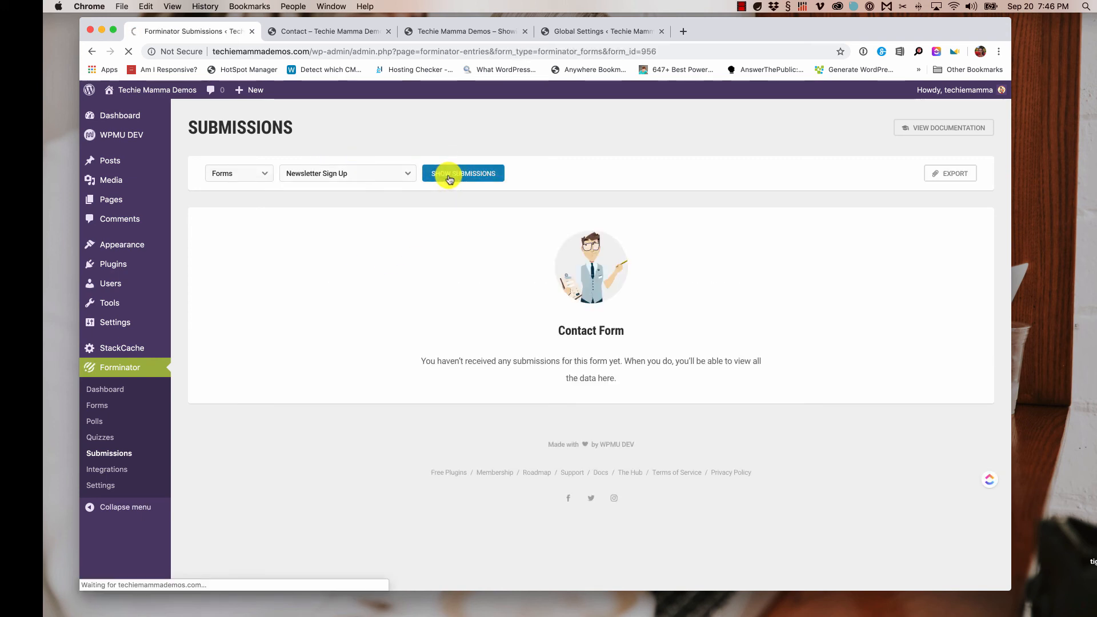